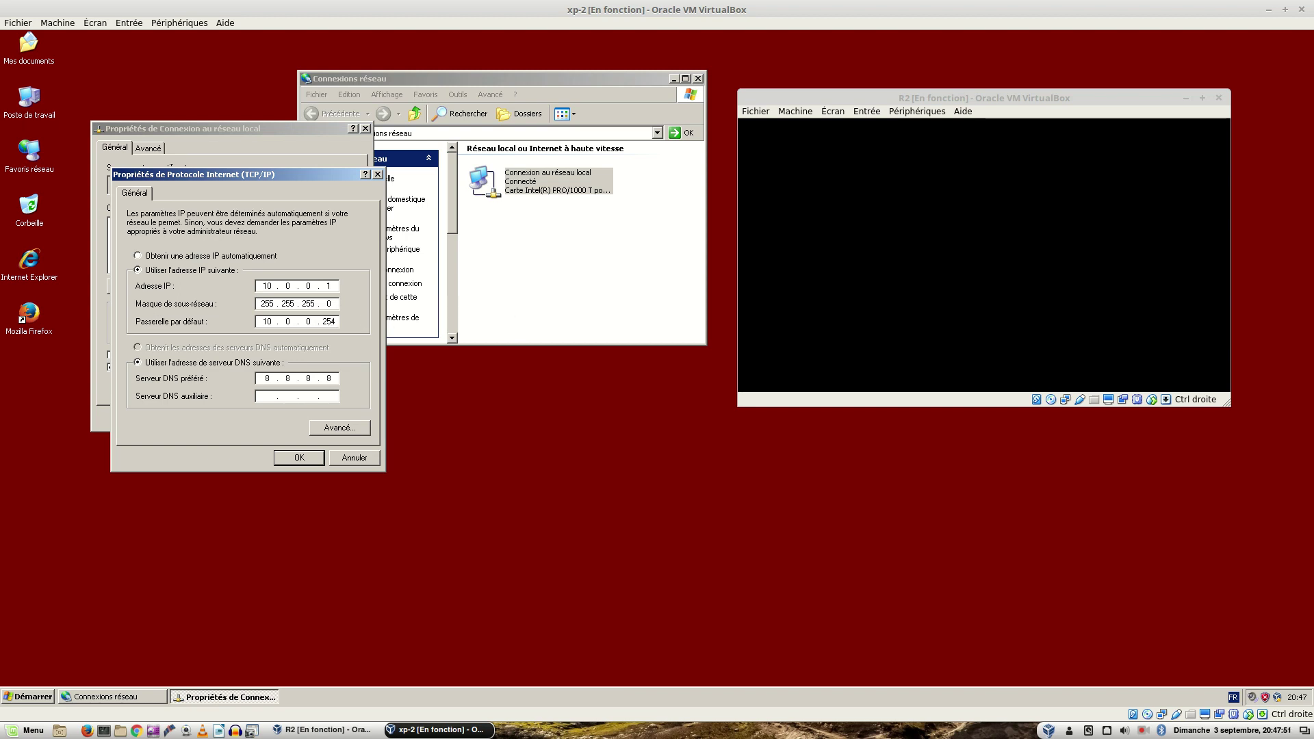
Step: Bring R2's console to the front and wake it to show ZeroShell's main COMMAND MENU
key(alt+Tab)
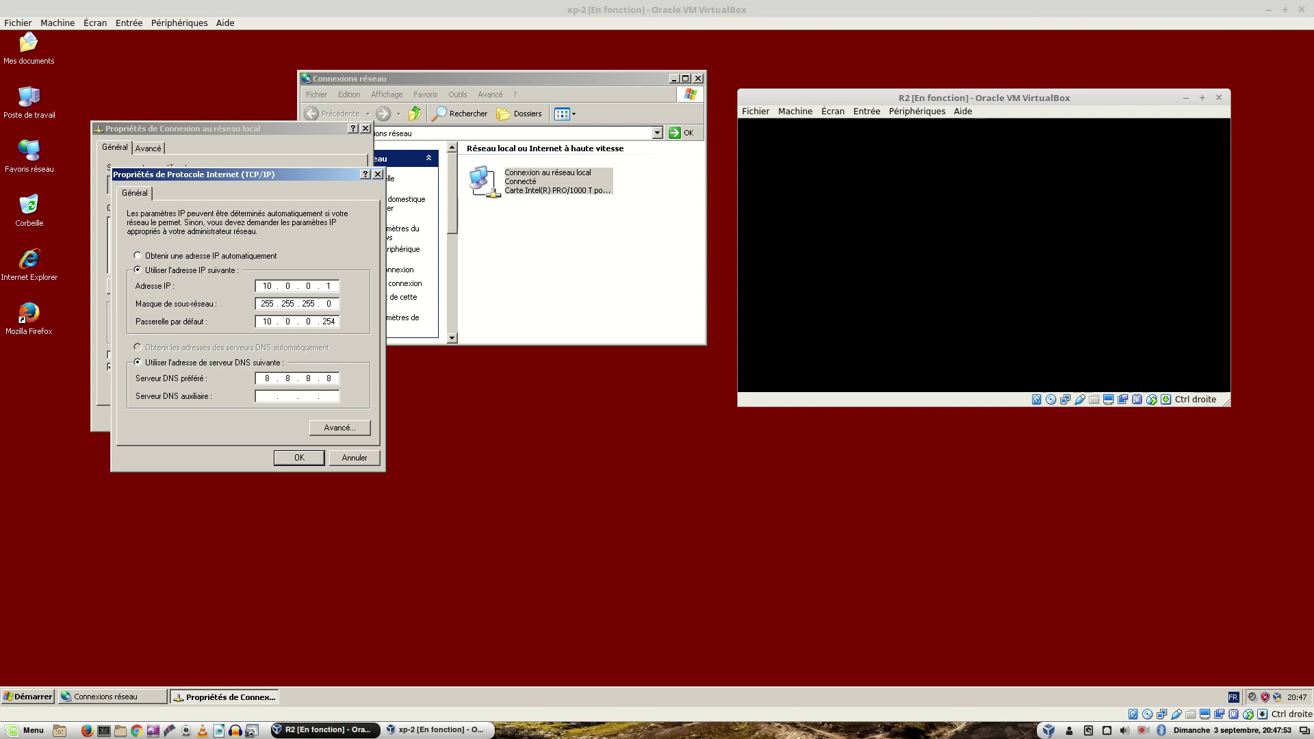
key(Return)
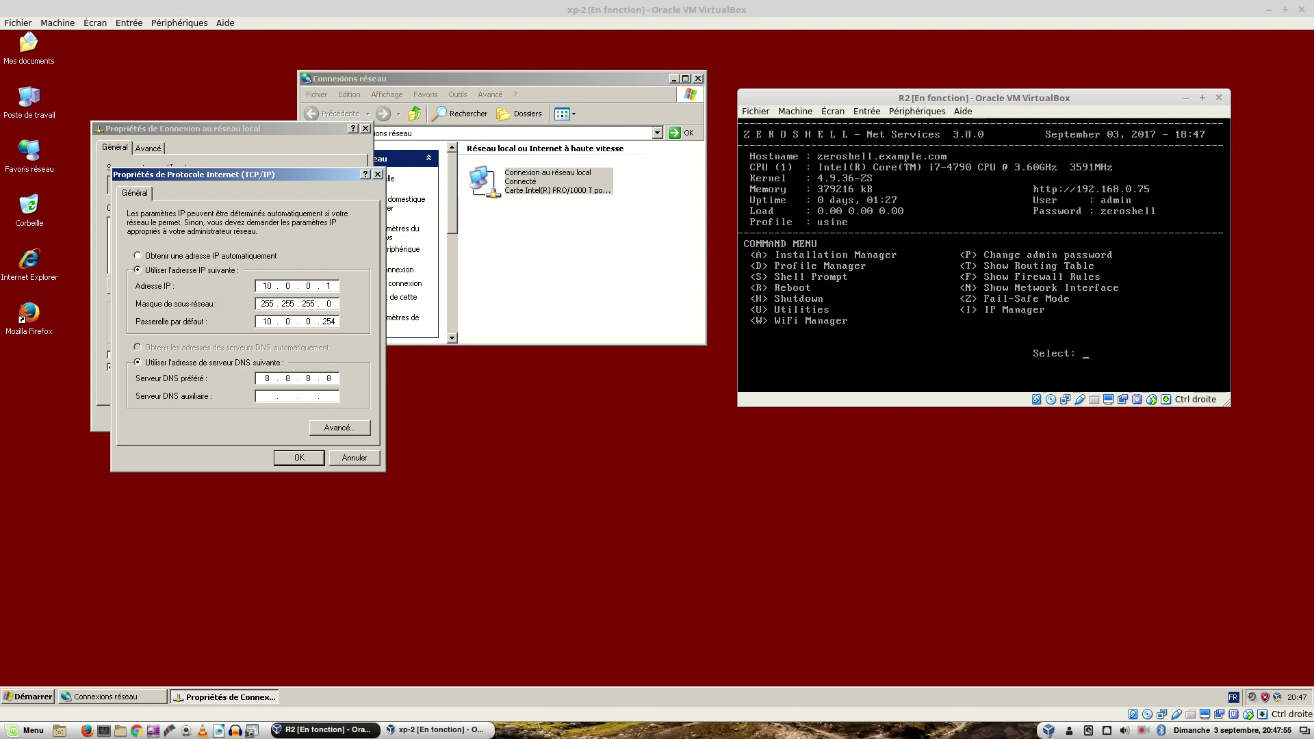
Step: Open ZeroShell's IP Manager on R2 from the main menu with the I key
key(i)
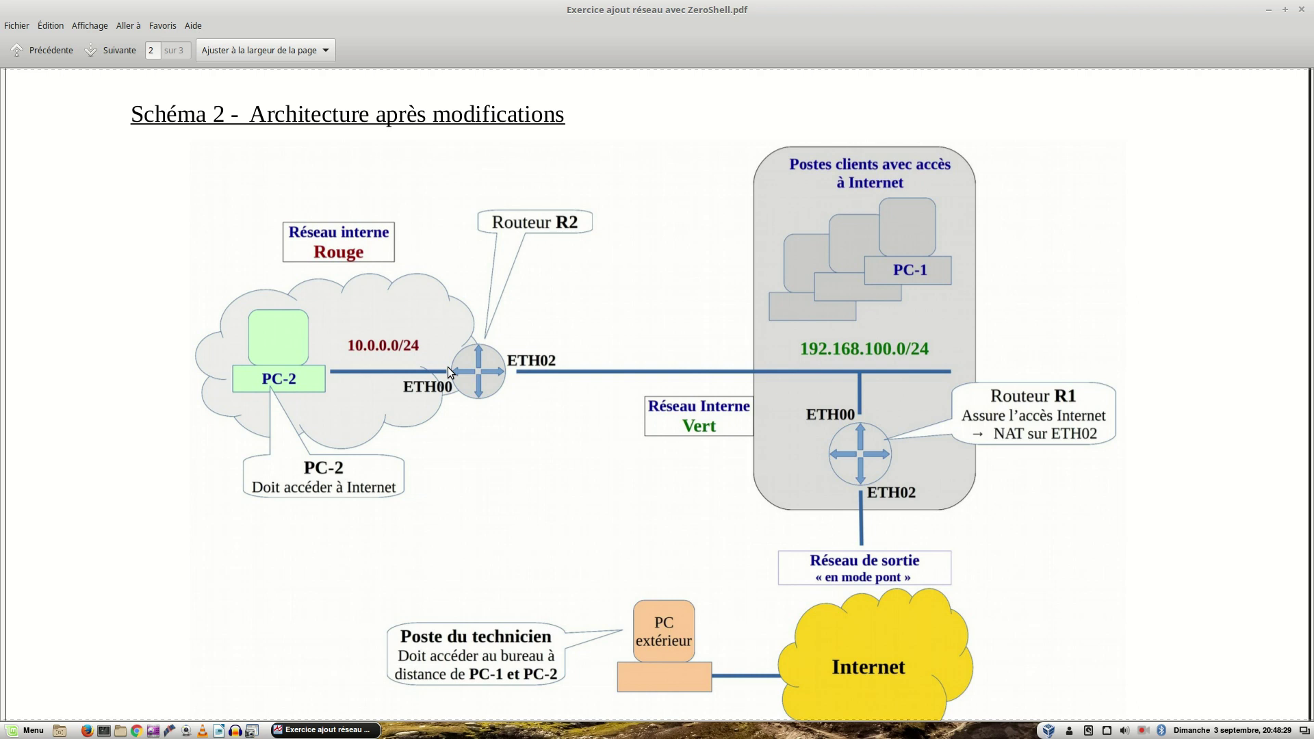
Step: Switch from the exercise PDF's workspace back to the xp-2 and R2 virtual machines
key(ctrl+alt+Right)
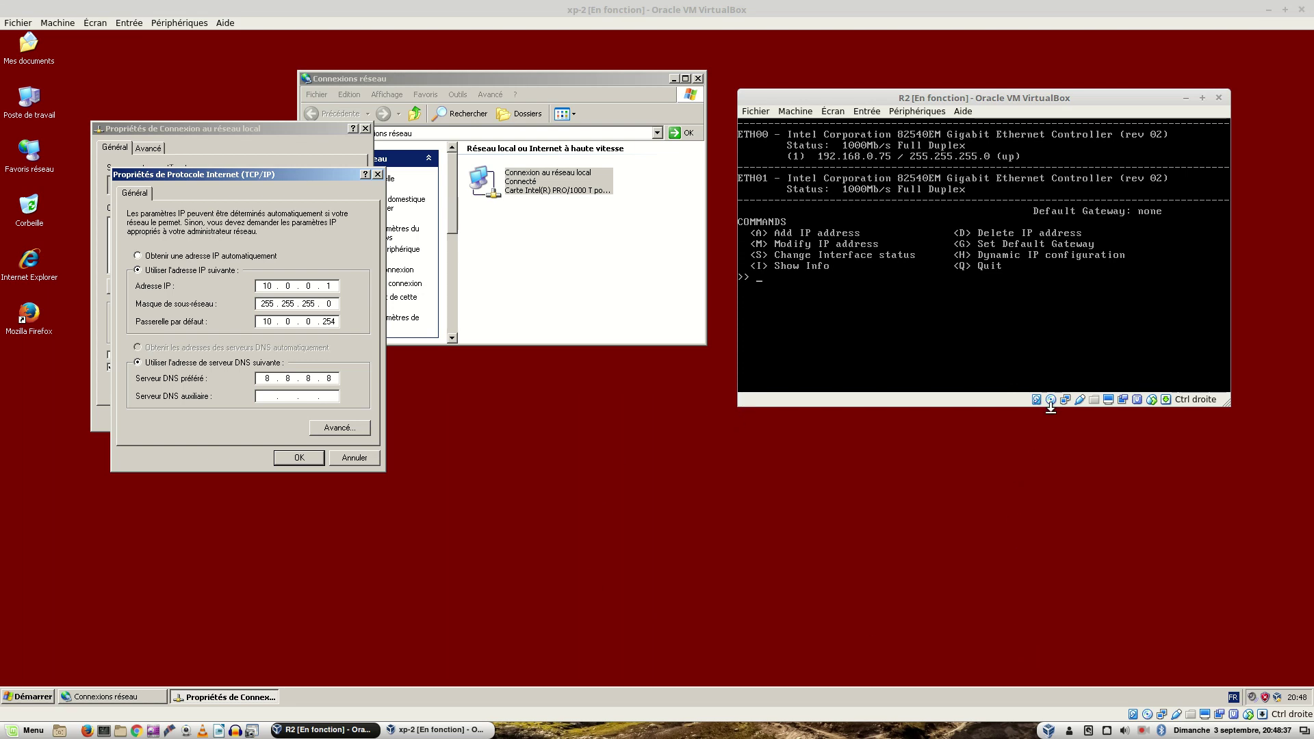
click(1062, 401)
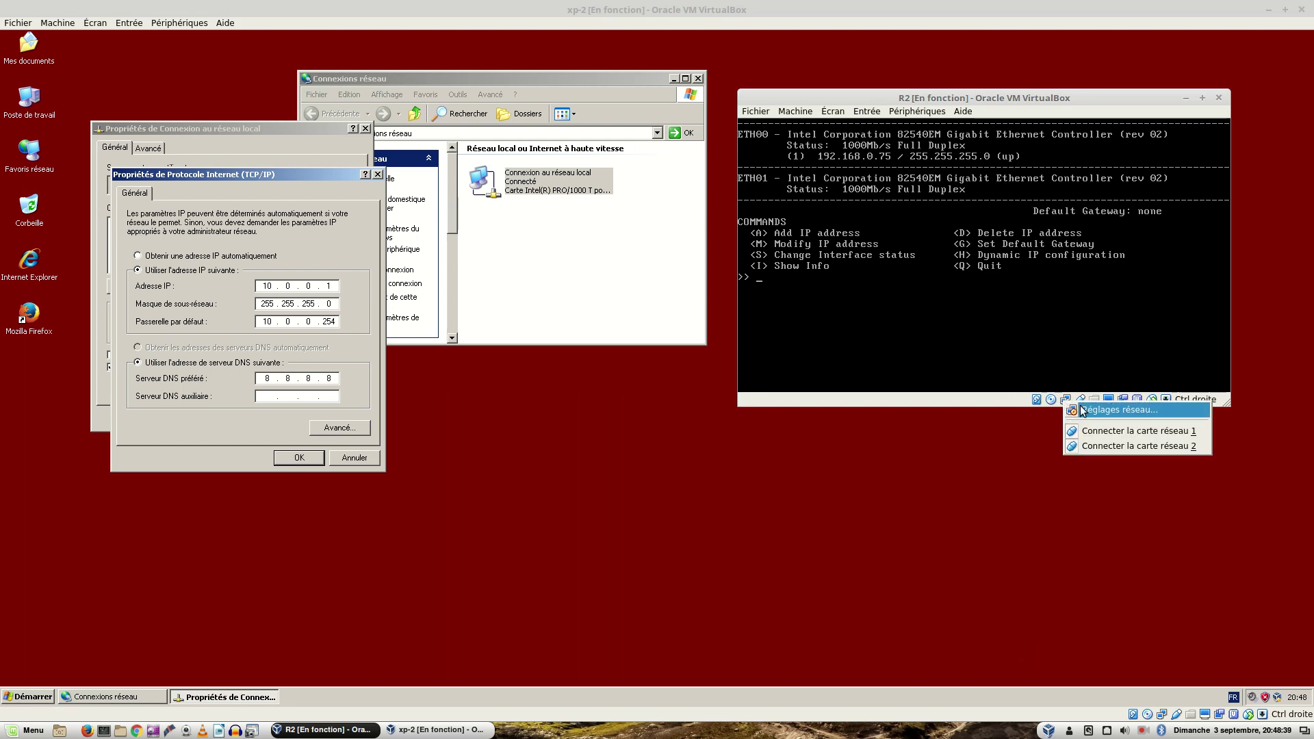
click(1074, 408)
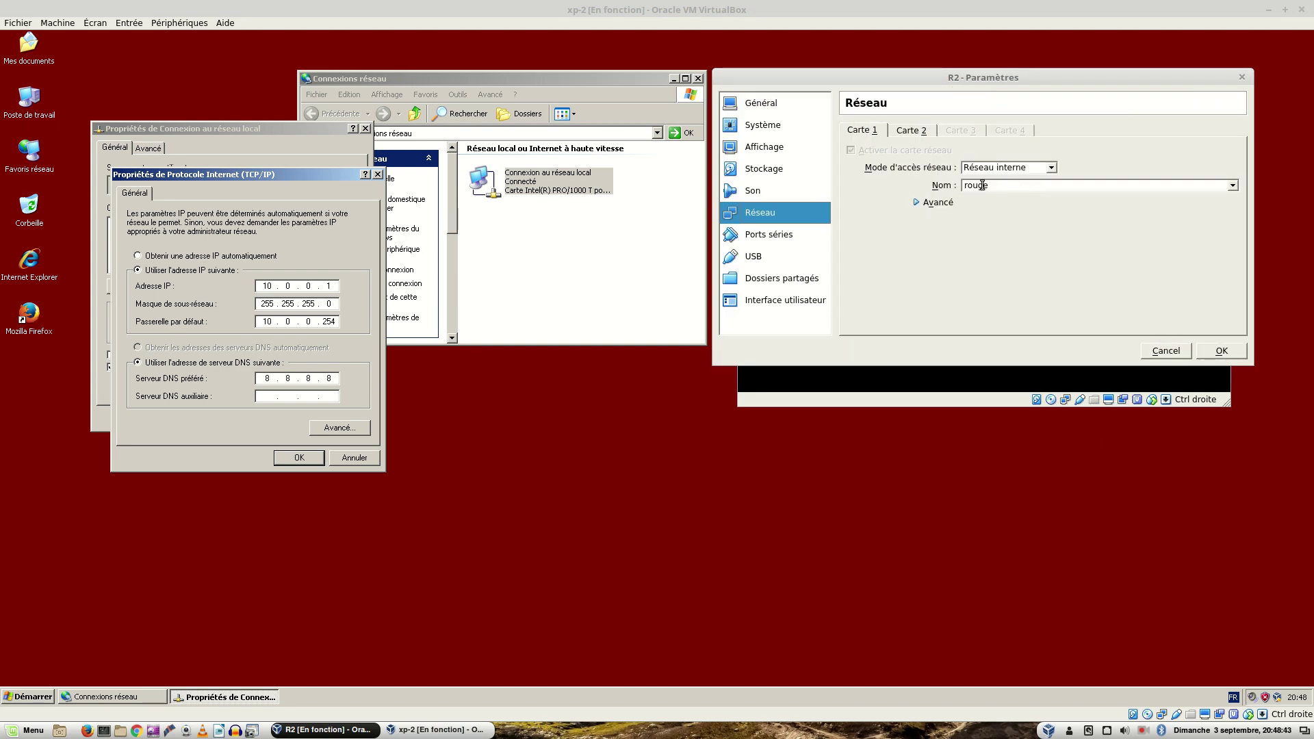
click(919, 130)
click(866, 131)
right_click(1161, 713)
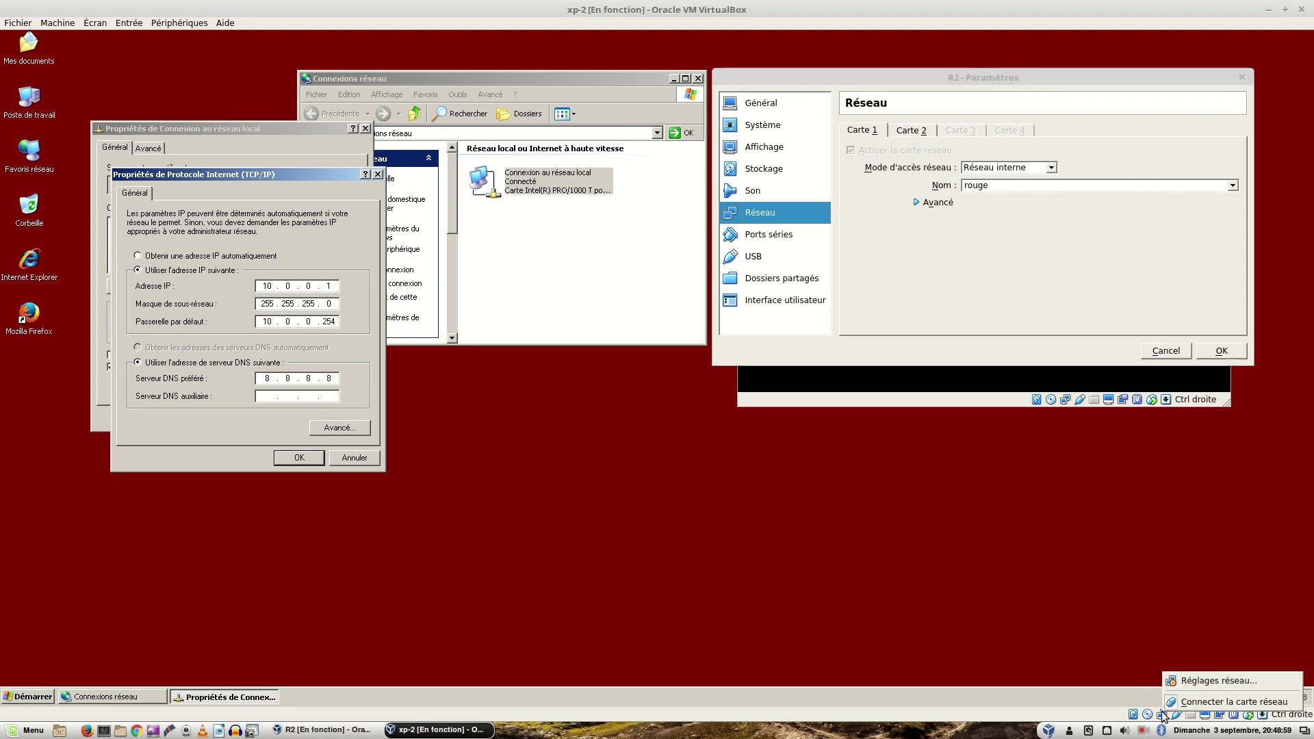
click(1188, 681)
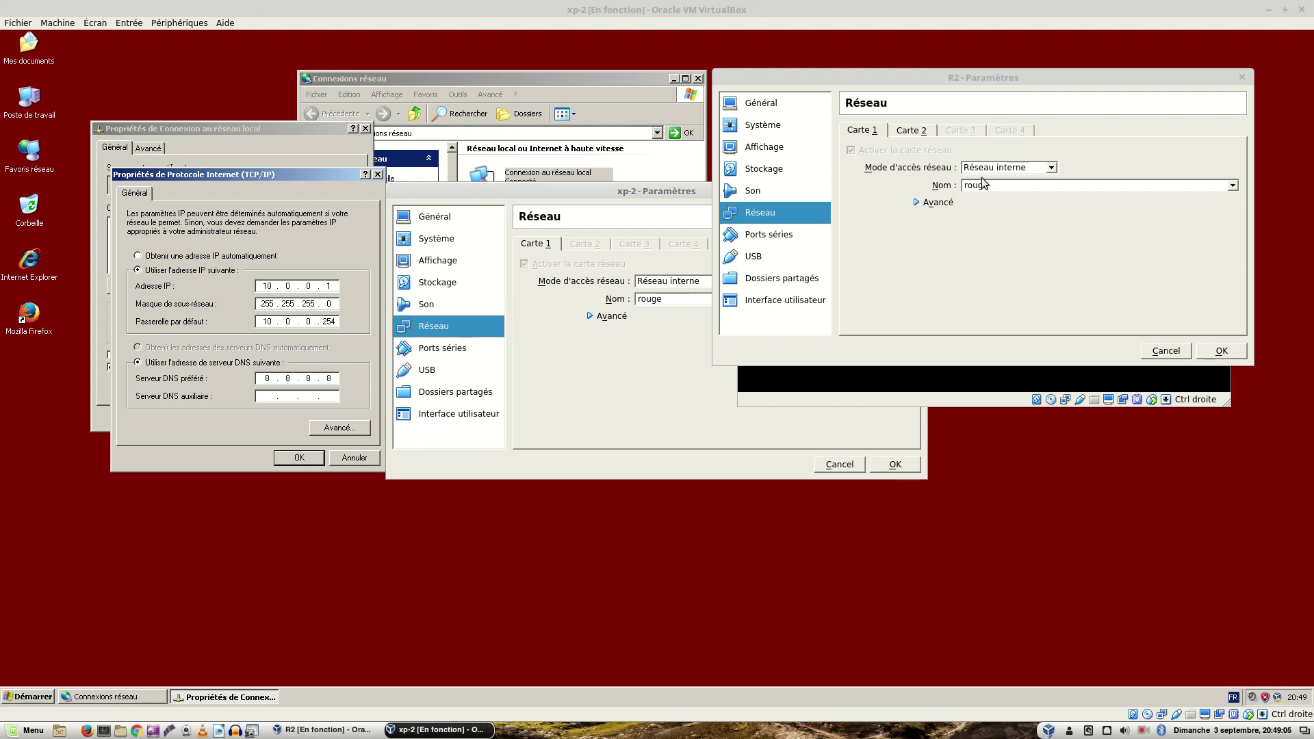
click(913, 131)
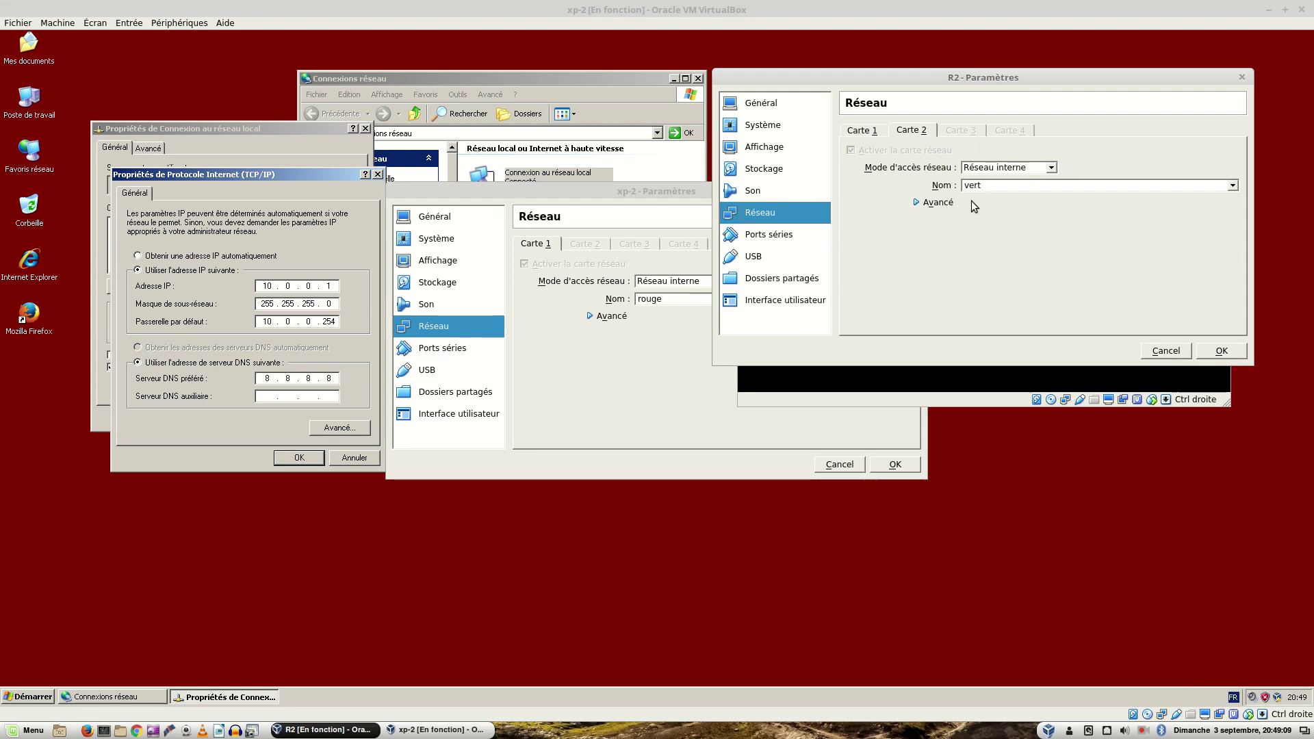
click(1164, 351)
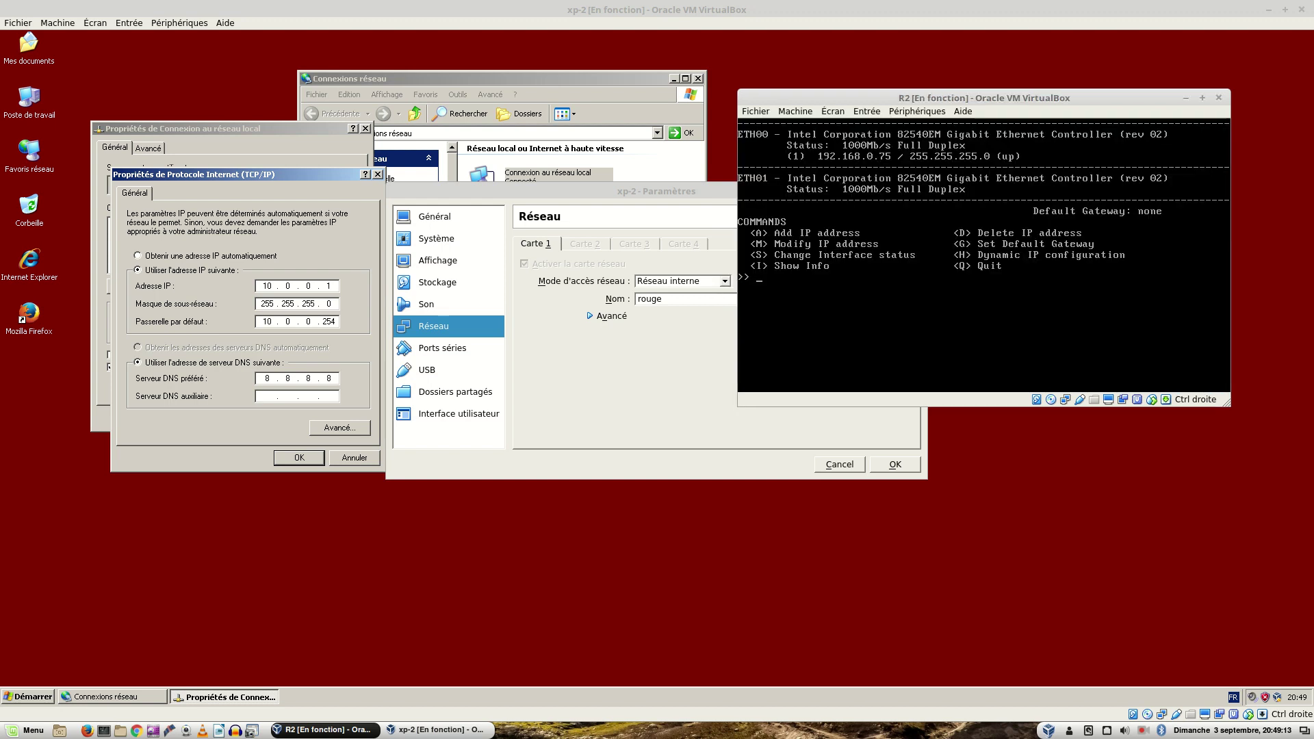
click(614, 380)
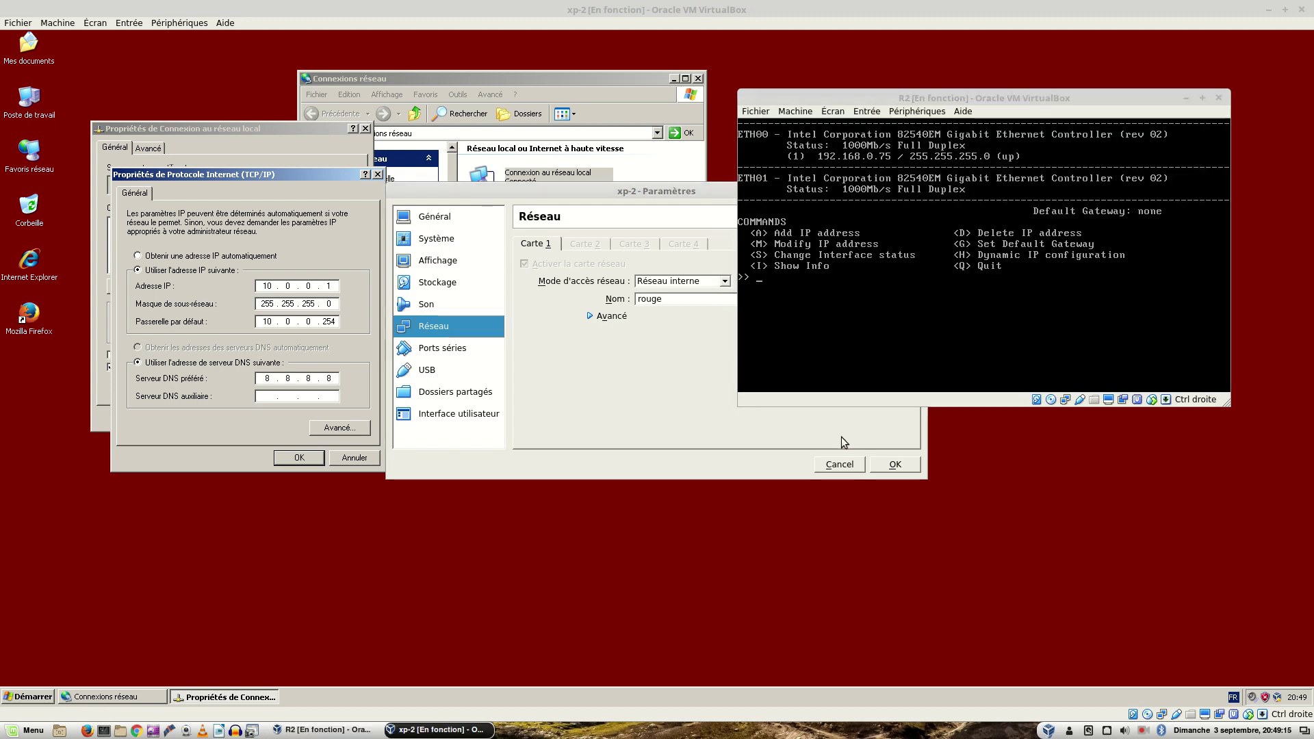
click(895, 465)
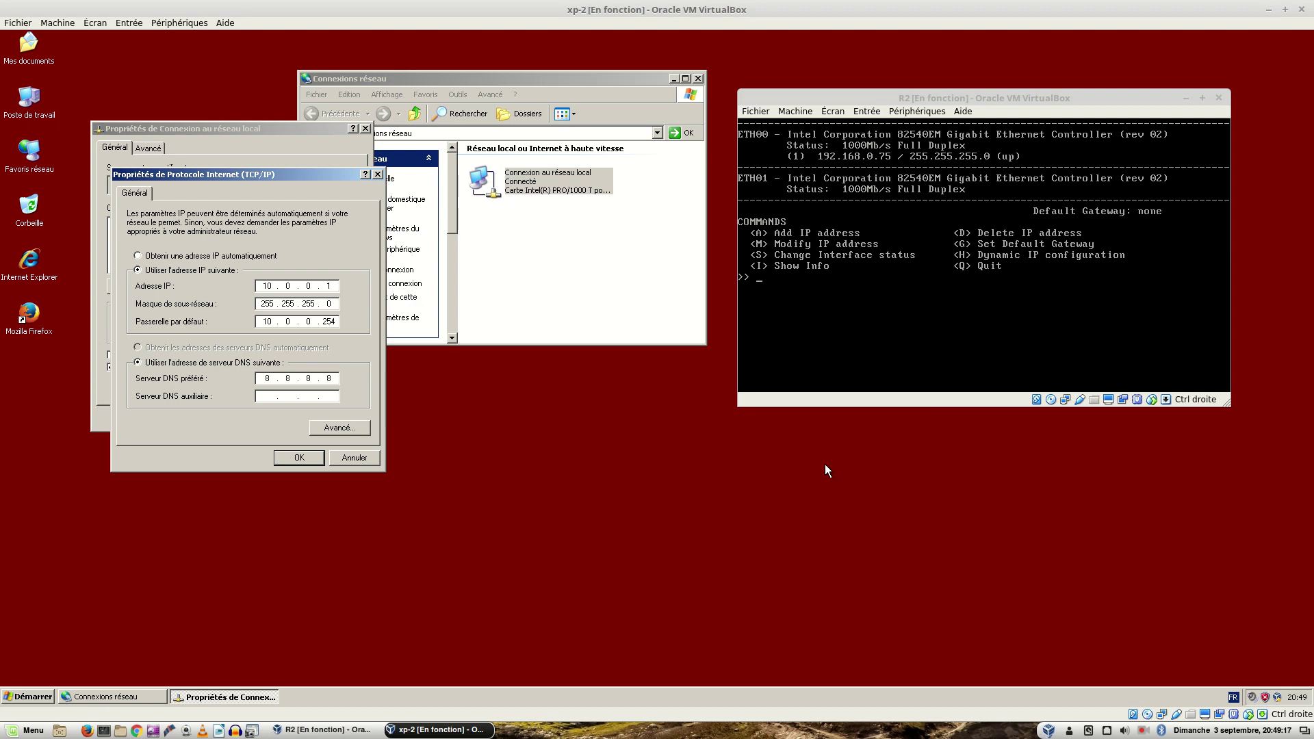
Step: Close xp-2's TCP/IP Properties and Local Area Connection Properties dialogs
click(354, 458)
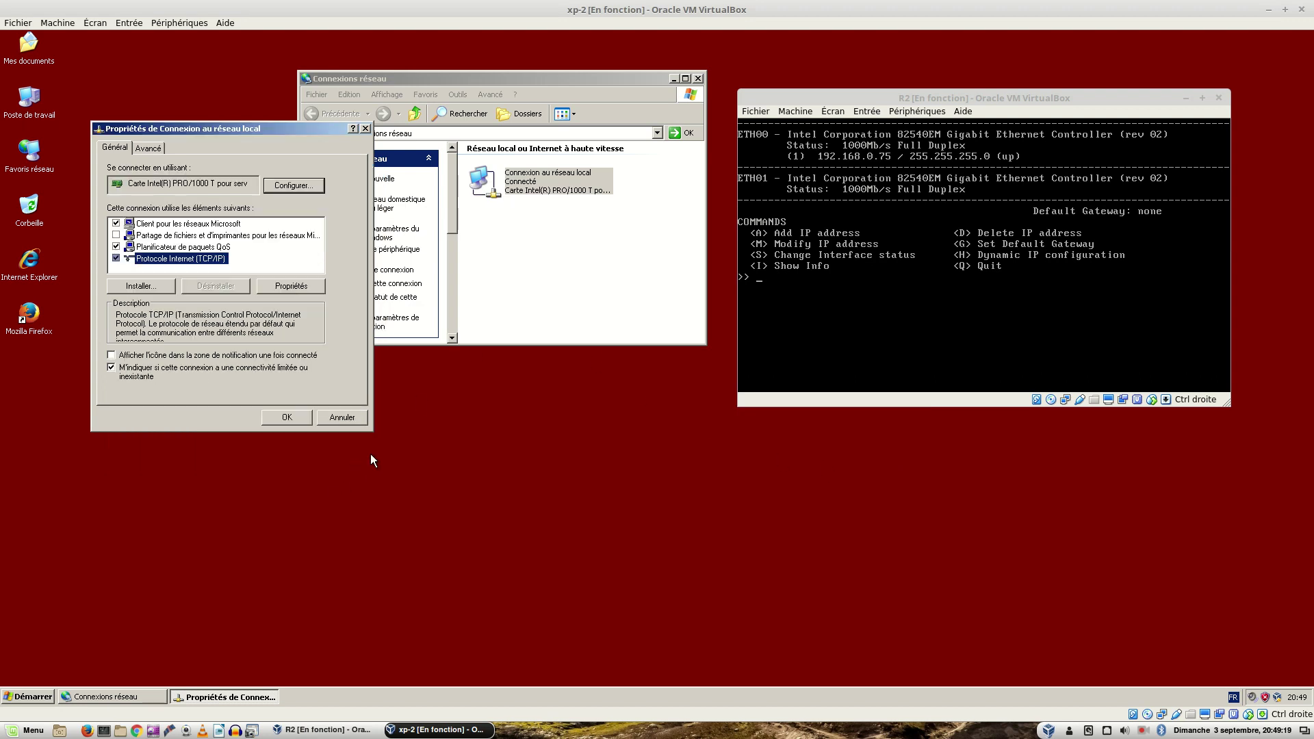
click(306, 422)
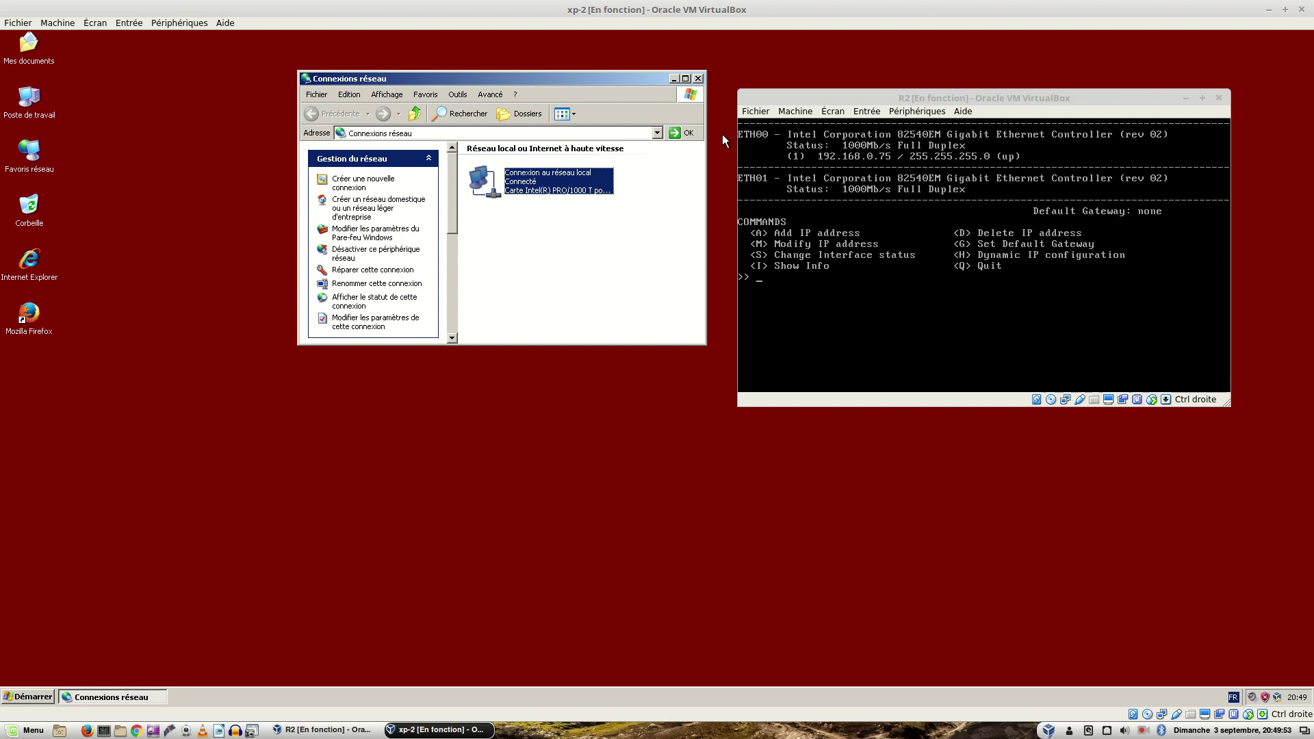
Step: Attempt adding 10.0.0.254 to R2's ETH00, which the console rejects with 'IP not valid'
click(834, 199)
text(a)
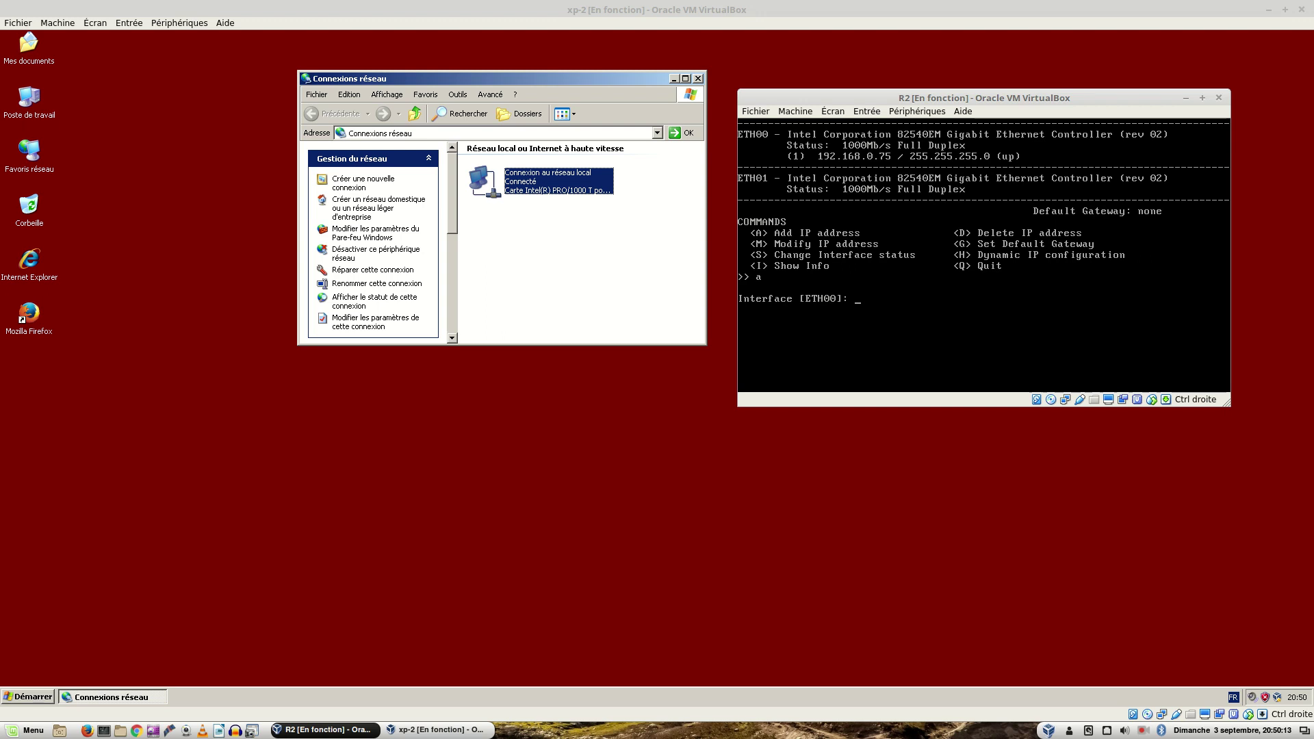
key(Return)
text(!)<)<)
key(BackSpace)
key(BackSpace)
key(BackSpace)
key(BackSpace)
key(BackSpace)
key(BackSpace)
text(10.0.0.254)
key(Return)
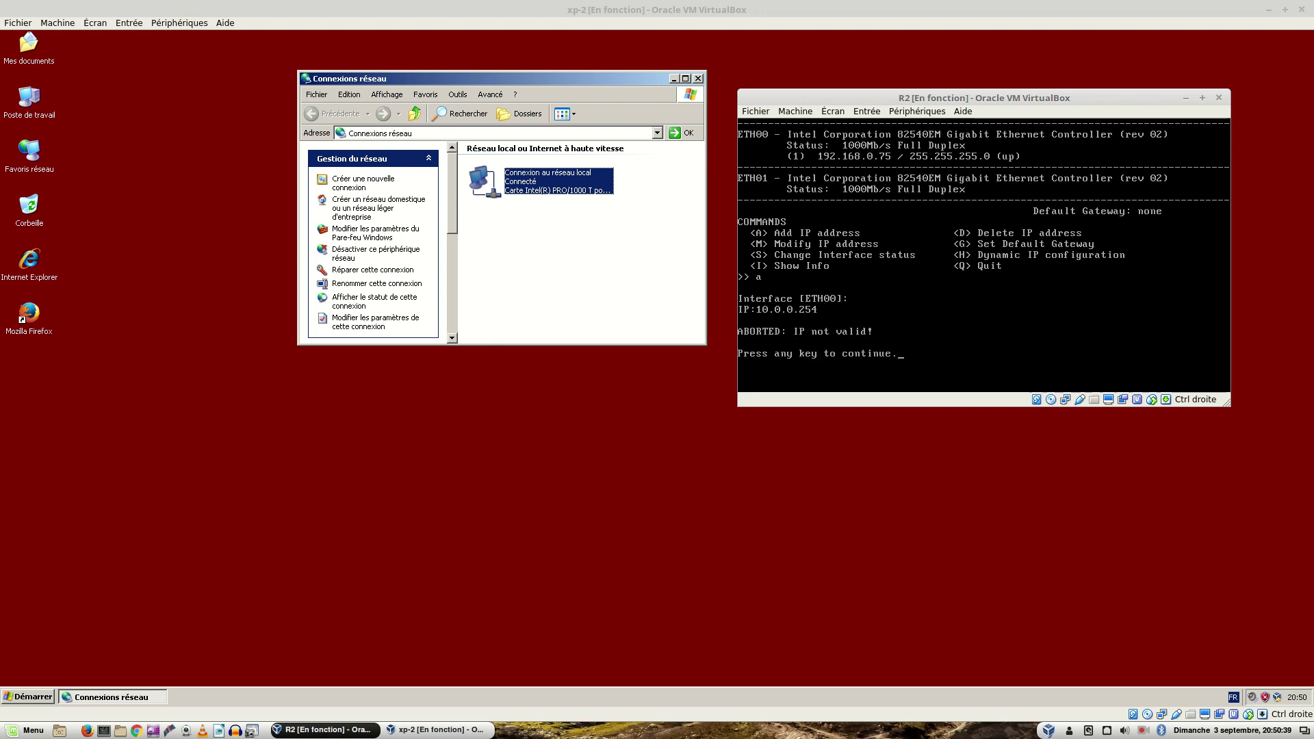
Step: Add 10.0.0.254 with netmask 255.255.255.0 to R2's ETH00, then view xp-1's ping results
key(Return)
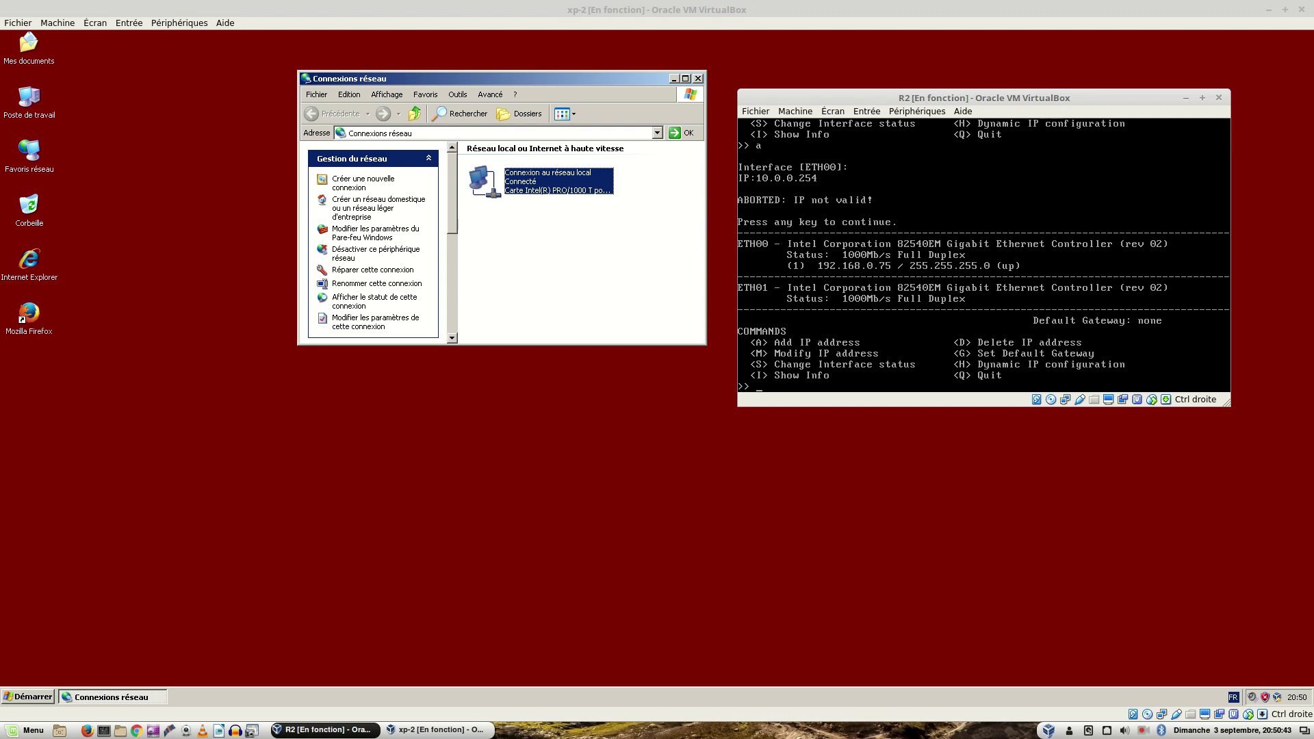
text(a)
key(Return)
key(Return)
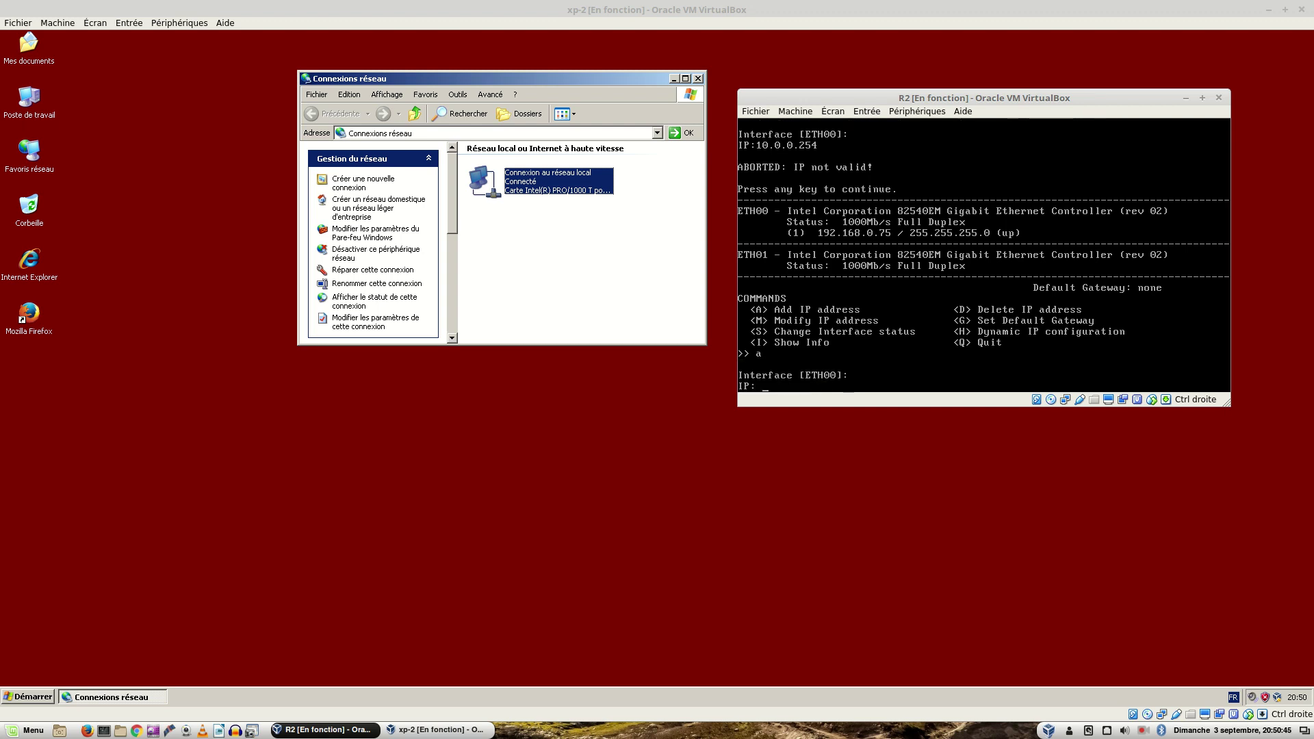
text(10.0.0.254)
key(Return)
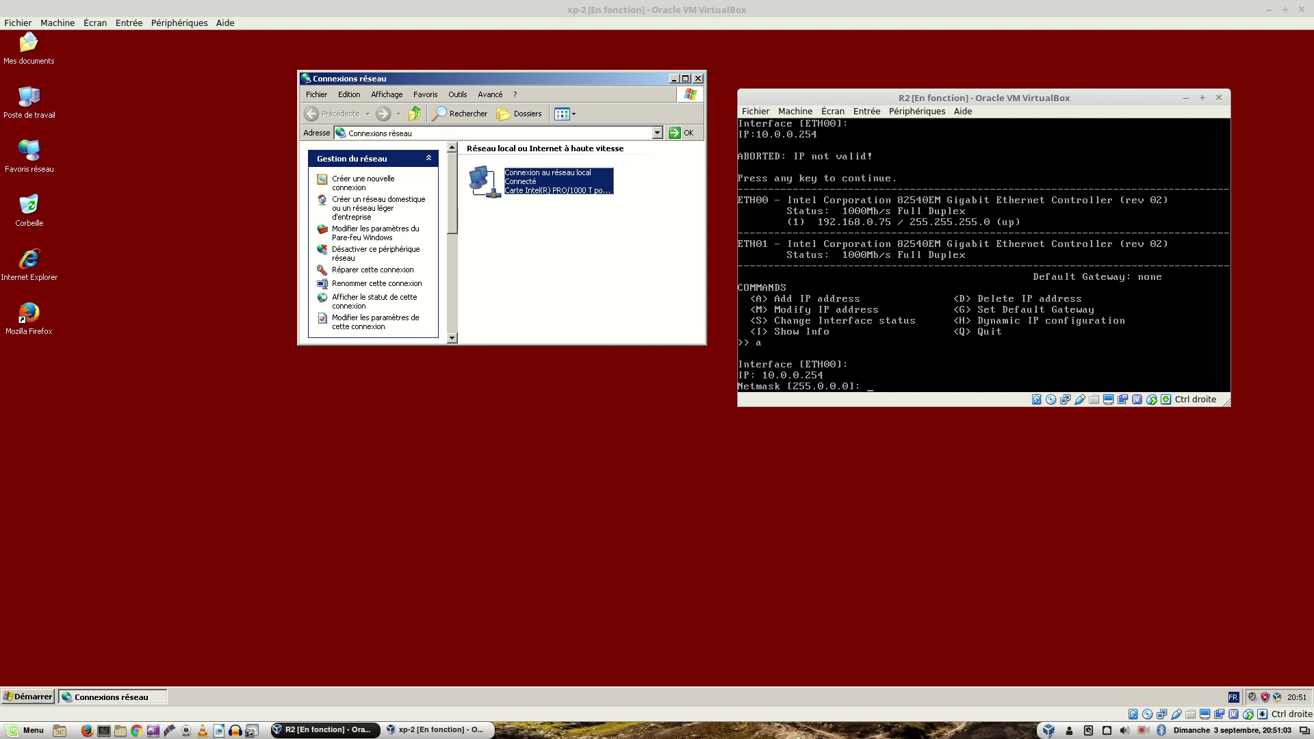
text(255.255.255.0)
key(Return)
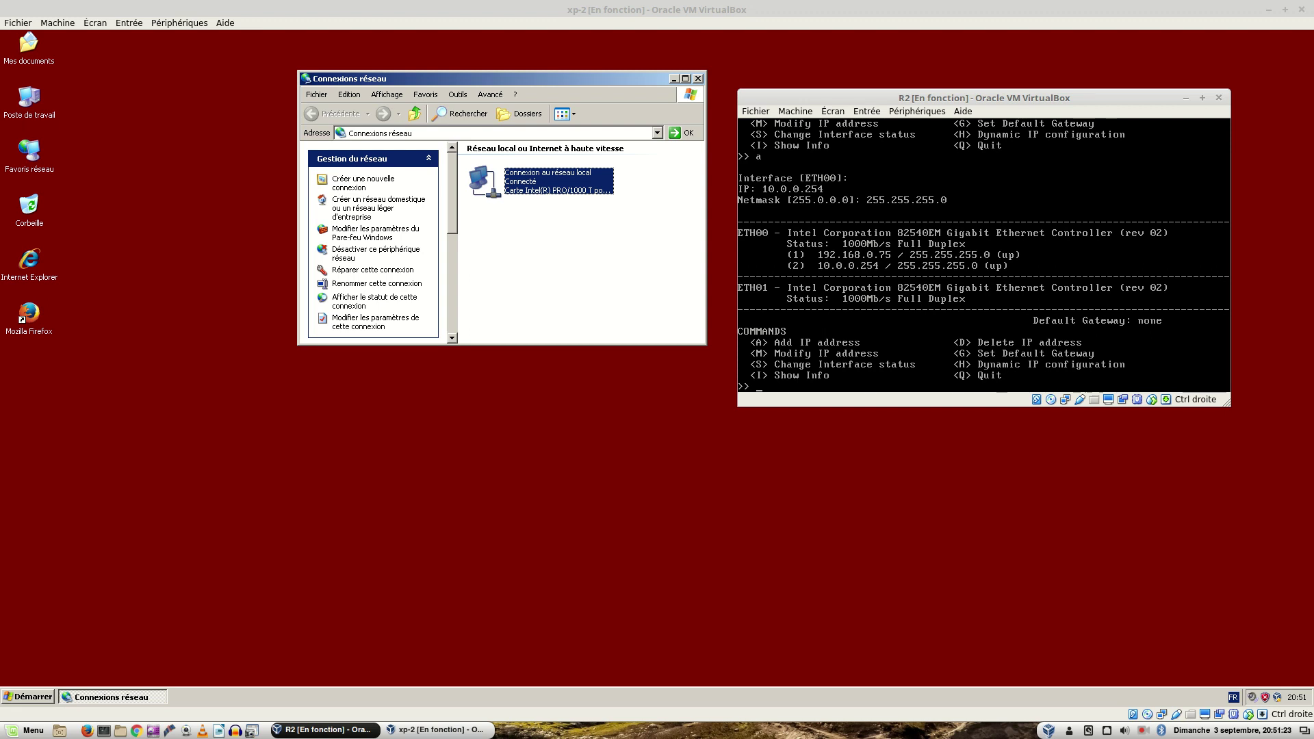
key(ctrl+alt+Right)
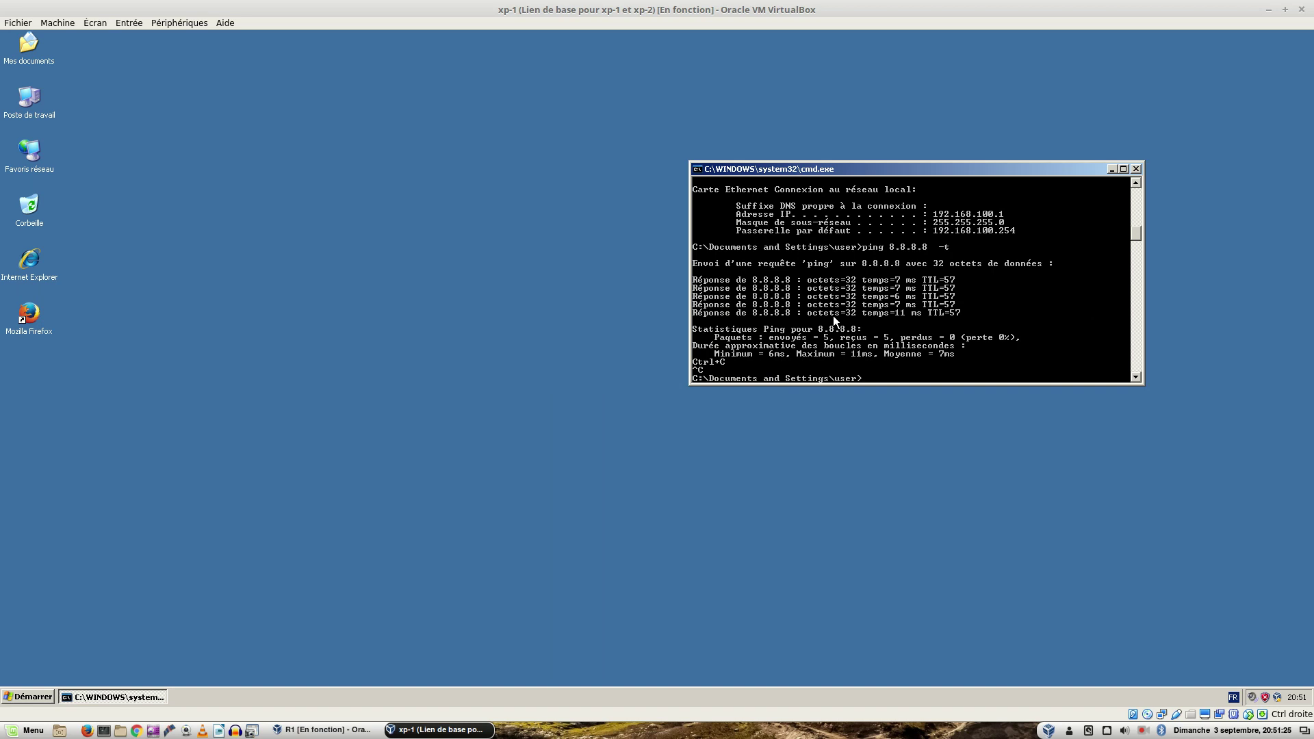
Step: Cycle host workspaces past the exercise PDF and xp-1 to reach xp-2 beside R2's console
key(ctrl+alt+Right)
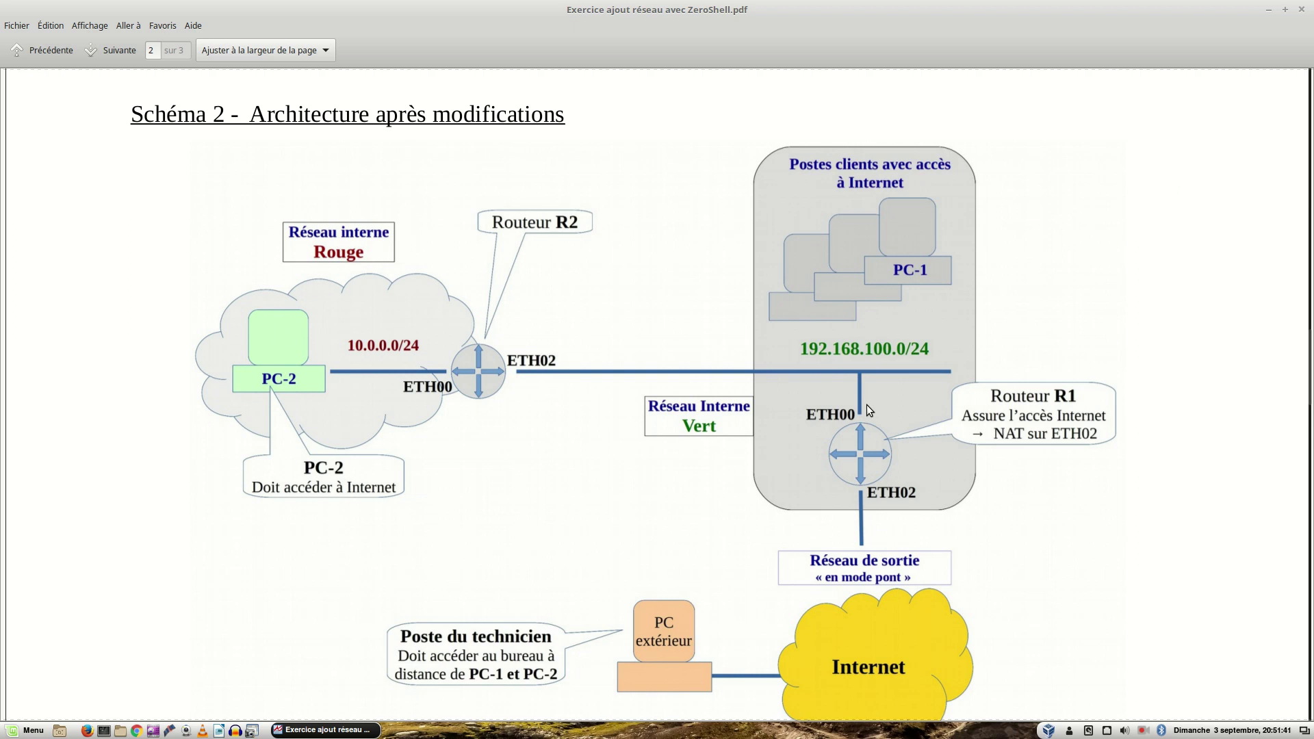
key(ctrl+alt+Right)
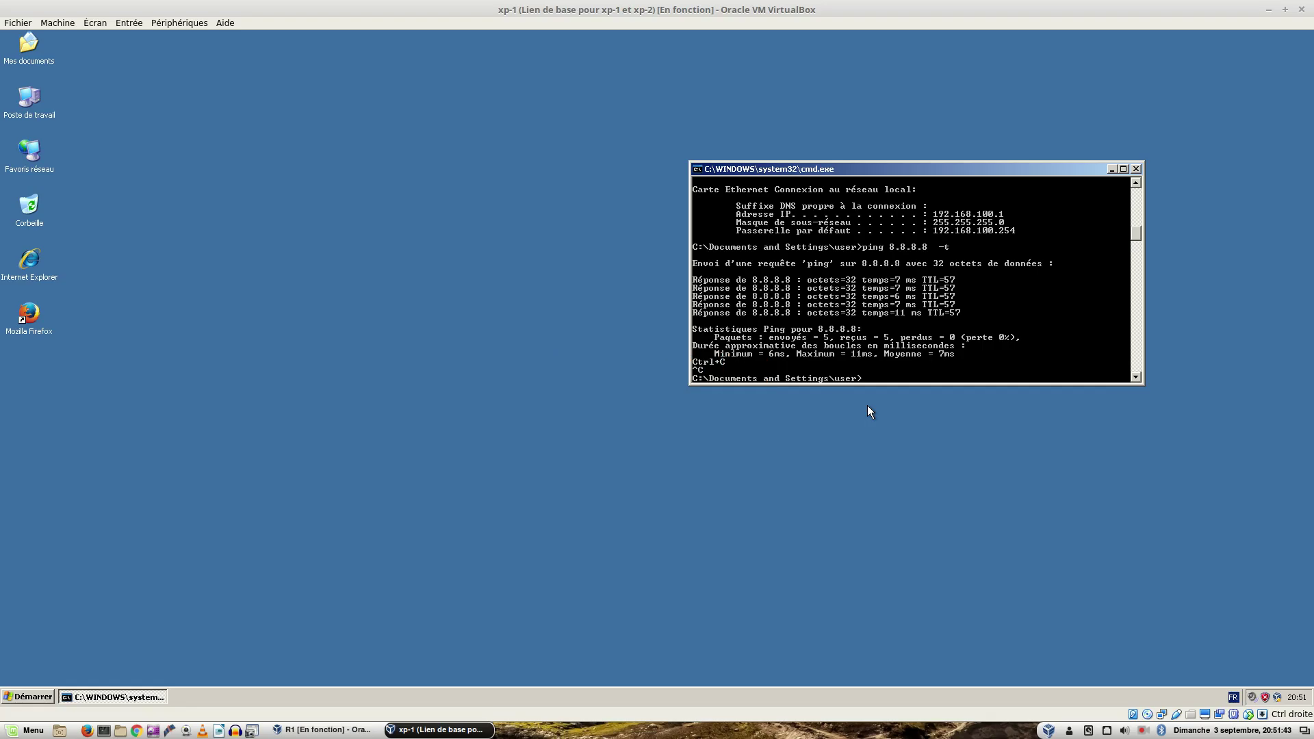
key(ctrl+alt+Right)
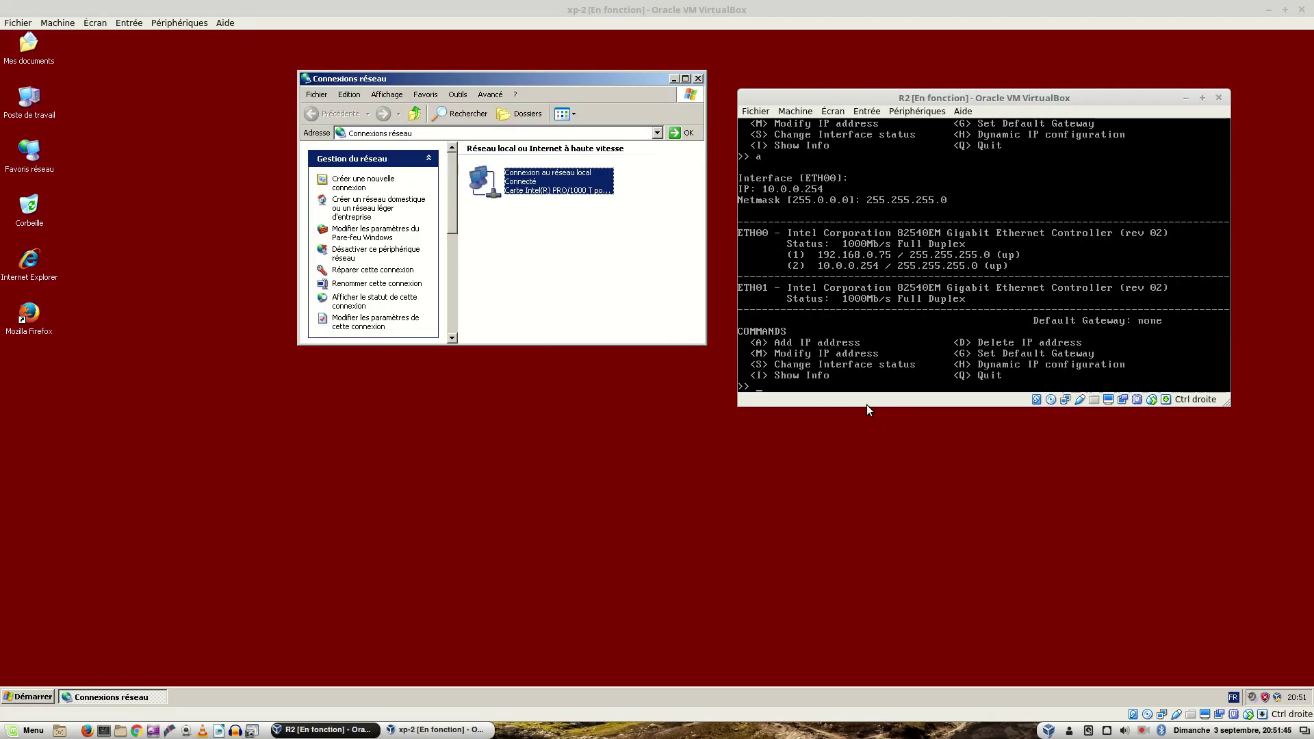
Step: Launch Firefox in xp-2 and browse to the router at 10.0.0.254
double_click(28, 314)
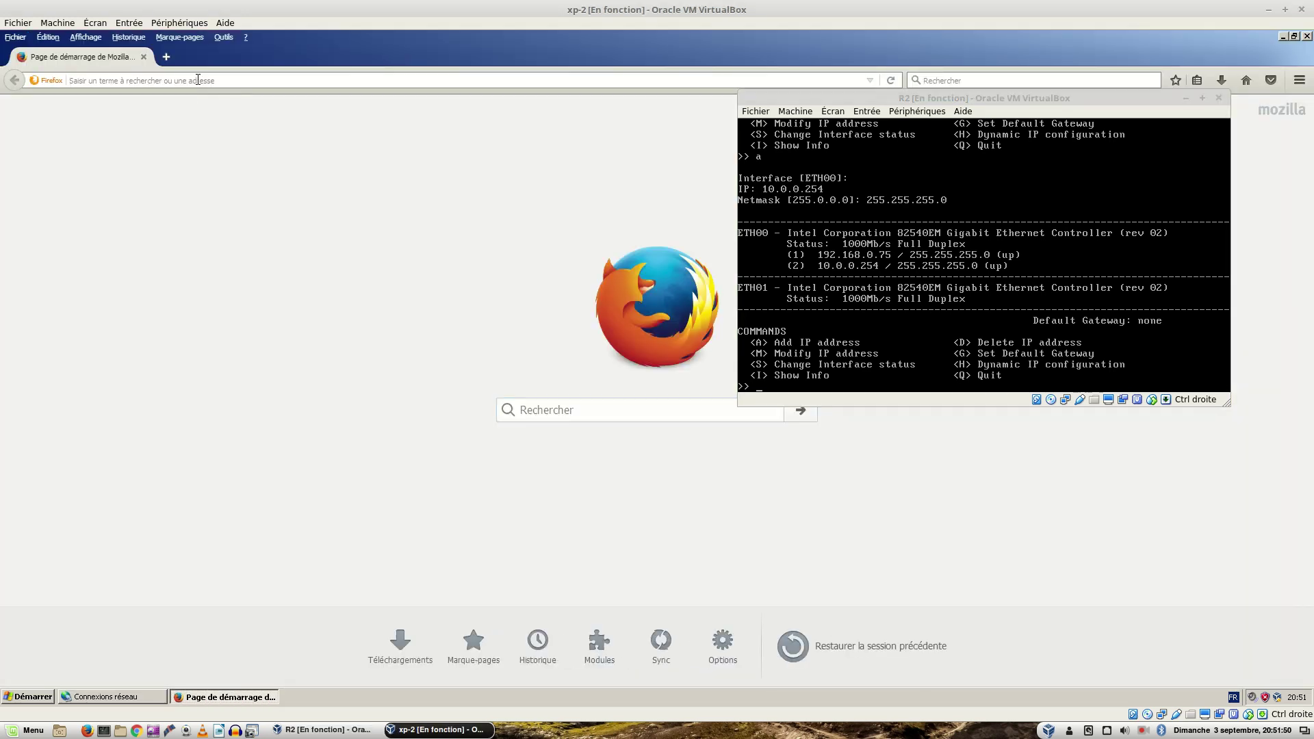
click(198, 80)
text(10.0)
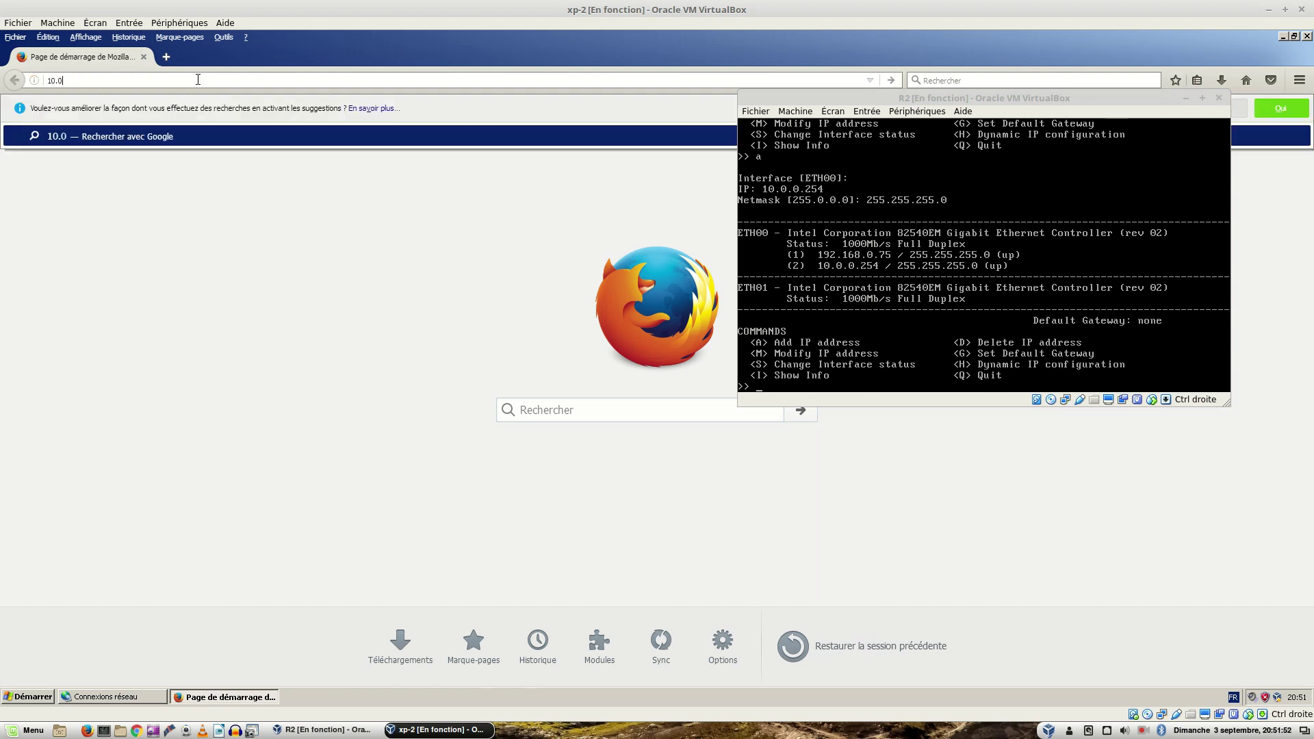
text(.0.254)
key(Return)
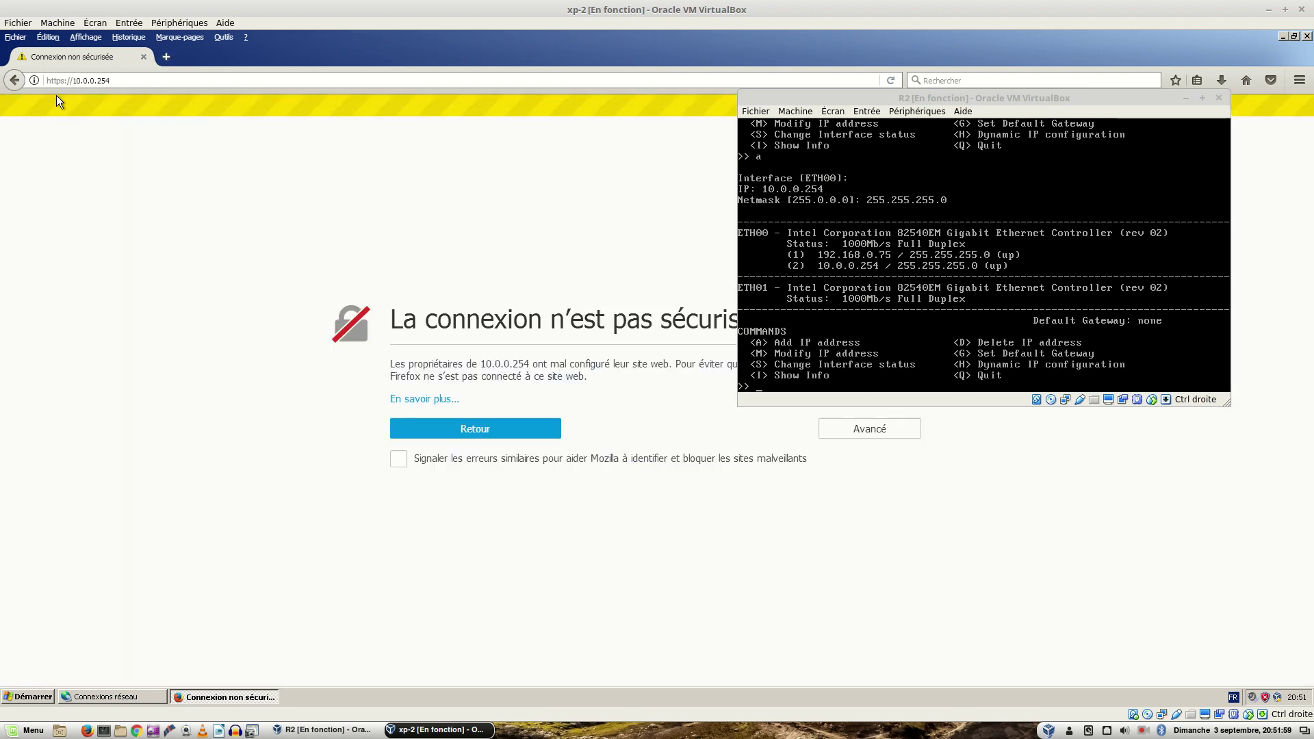
Step: Unpin R2's console from the front and add a security exception for the router's certificate
right_click(961, 96)
click(990, 177)
click(968, 507)
click(875, 433)
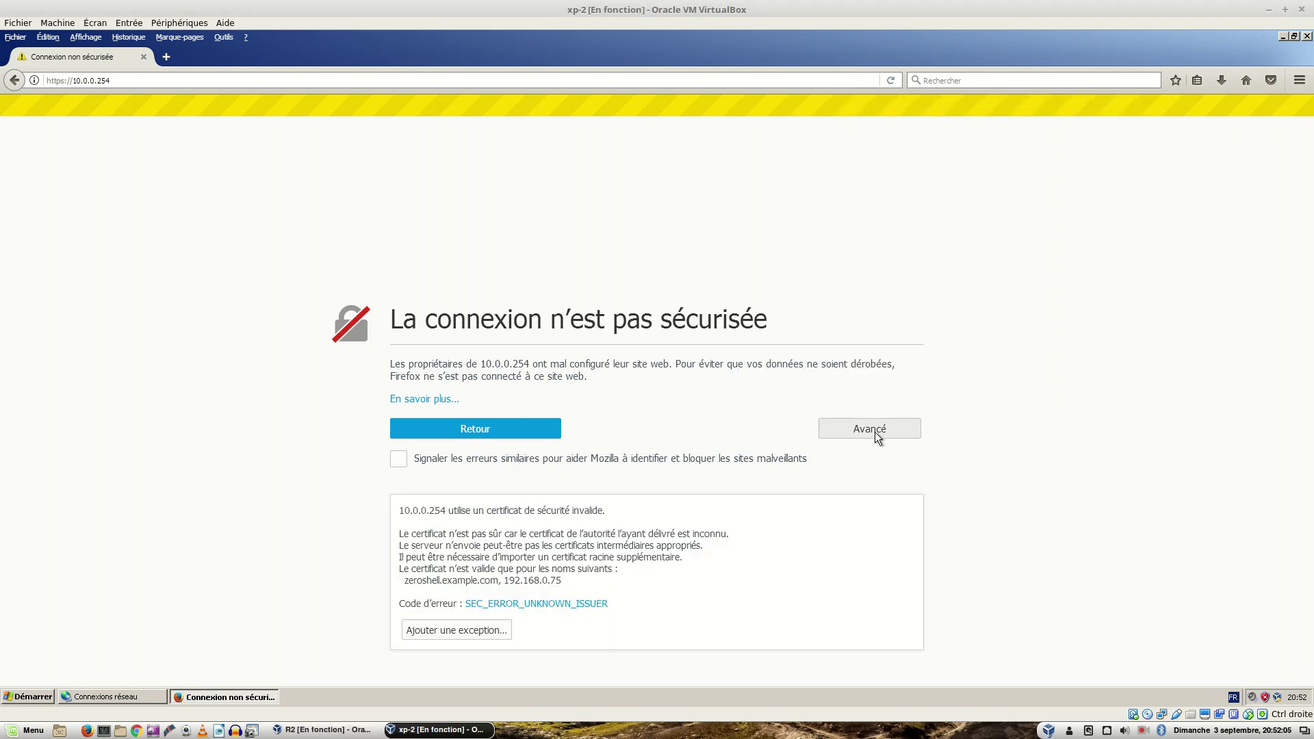
click(462, 635)
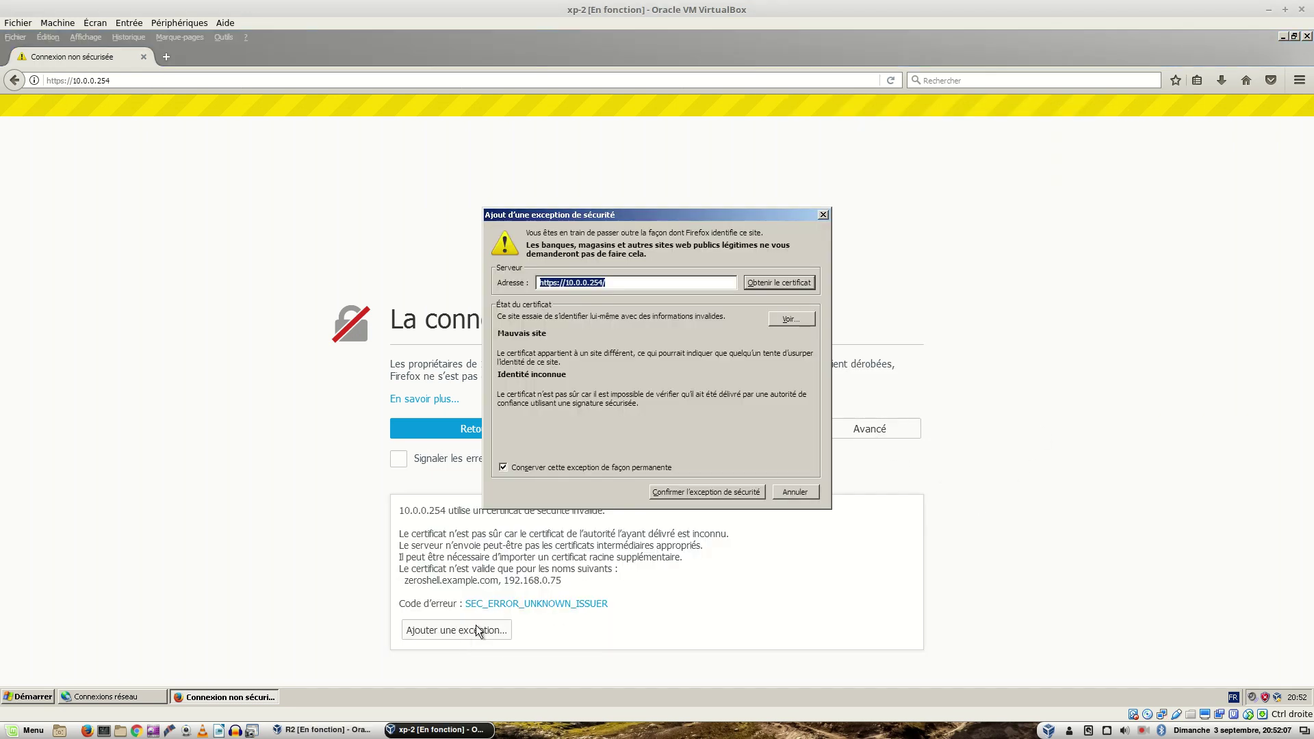
click(690, 491)
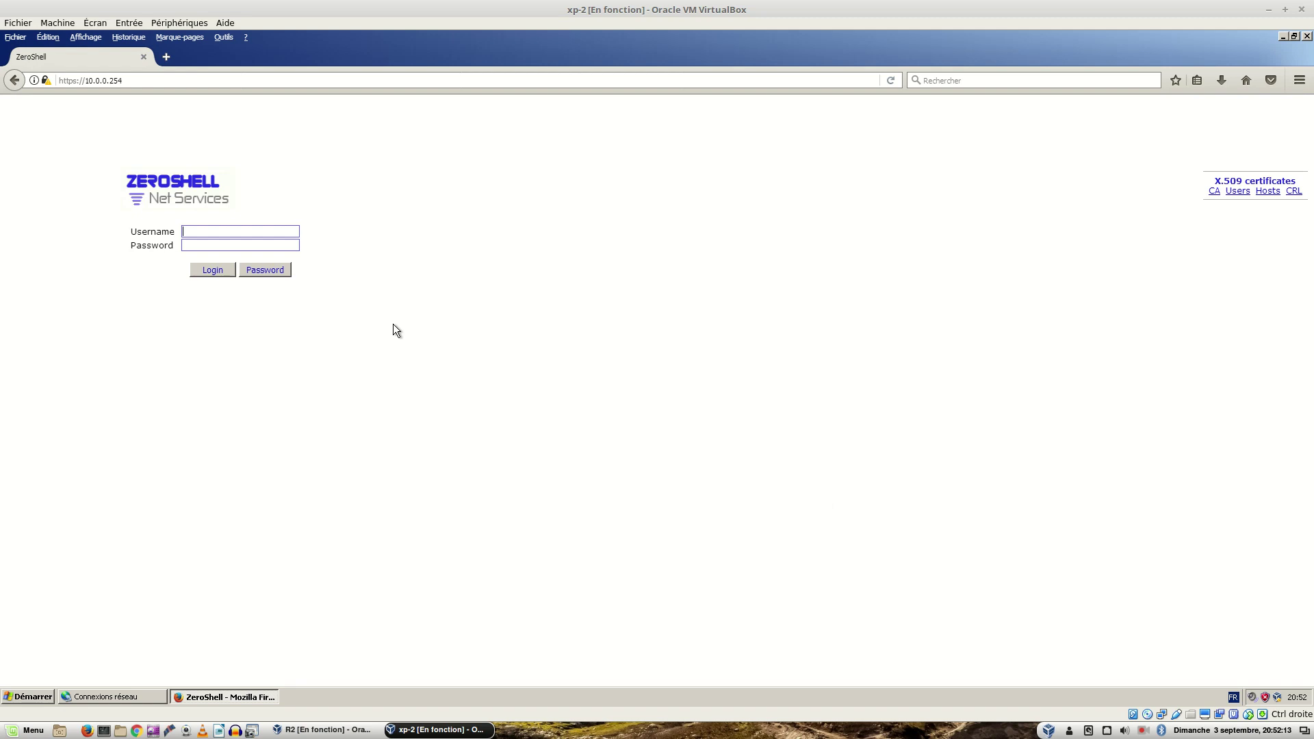
Step: Log into ZeroShell as administrator, save the login in Firefox, and show the Network page
text(adm*********)
key(Return)
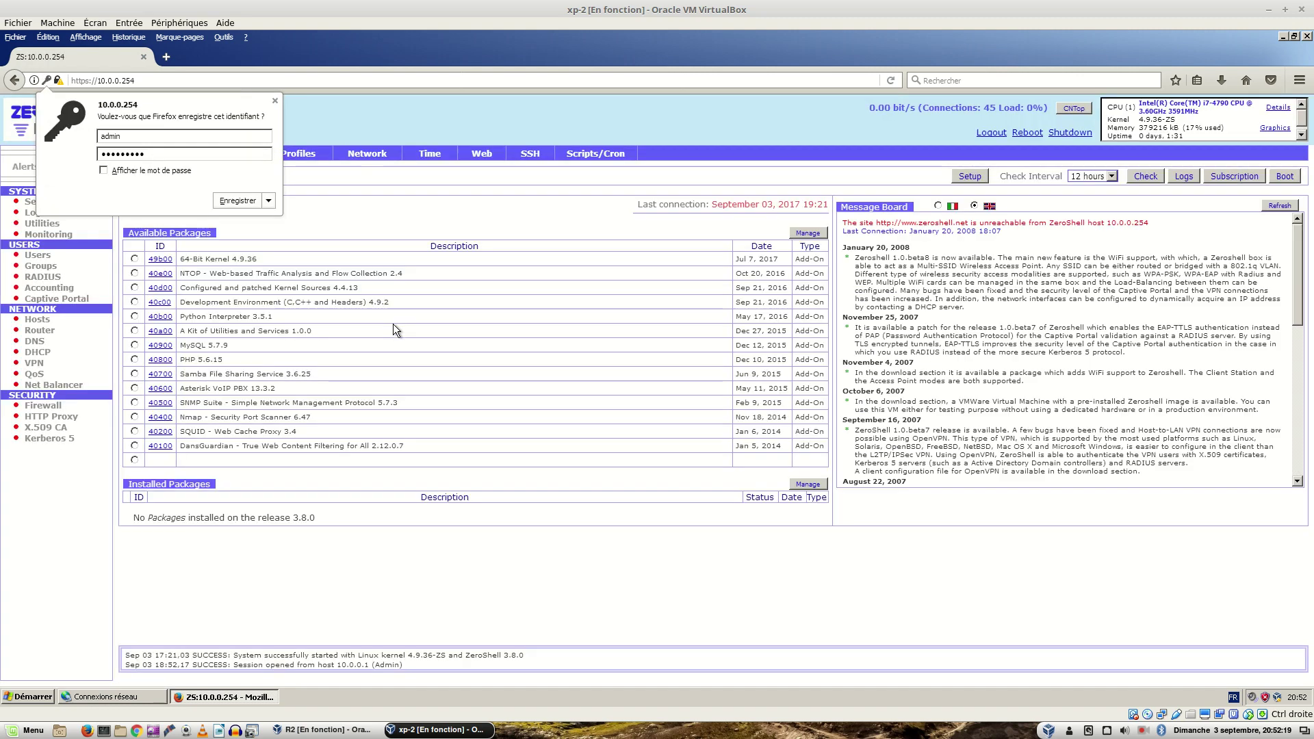
click(227, 195)
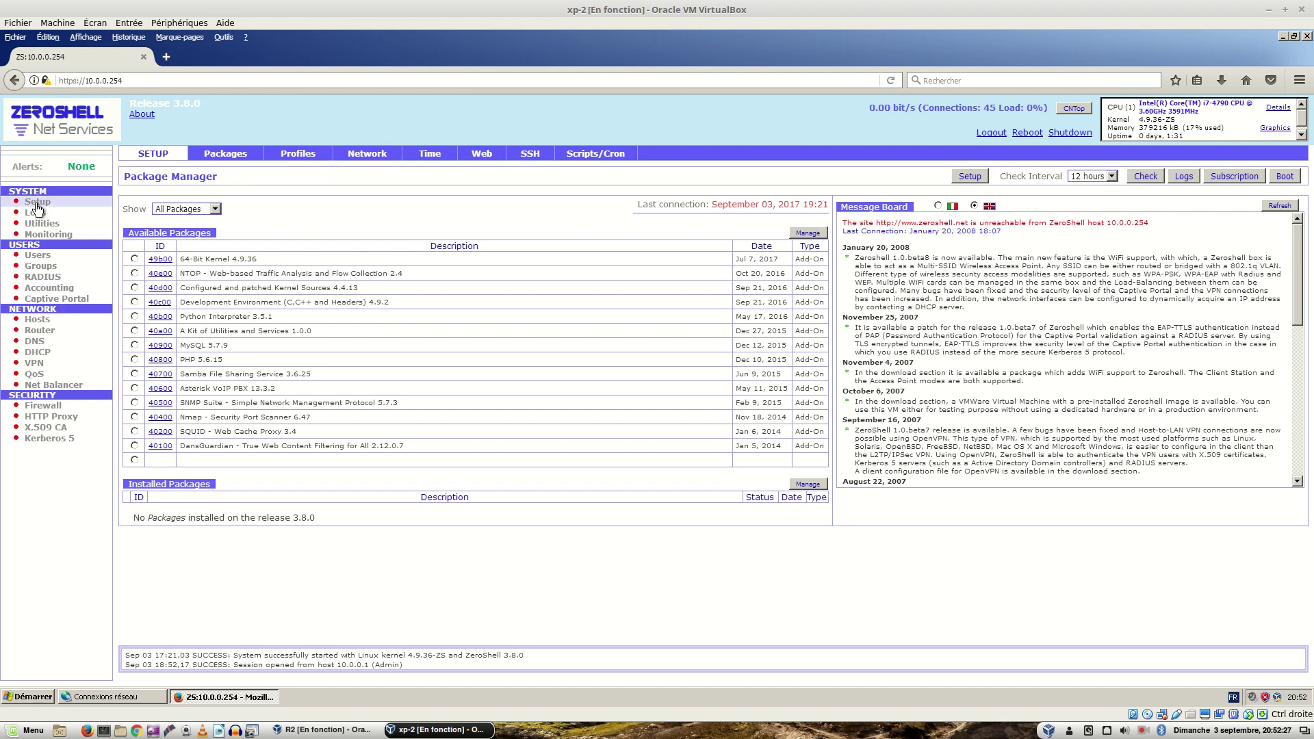
click(359, 158)
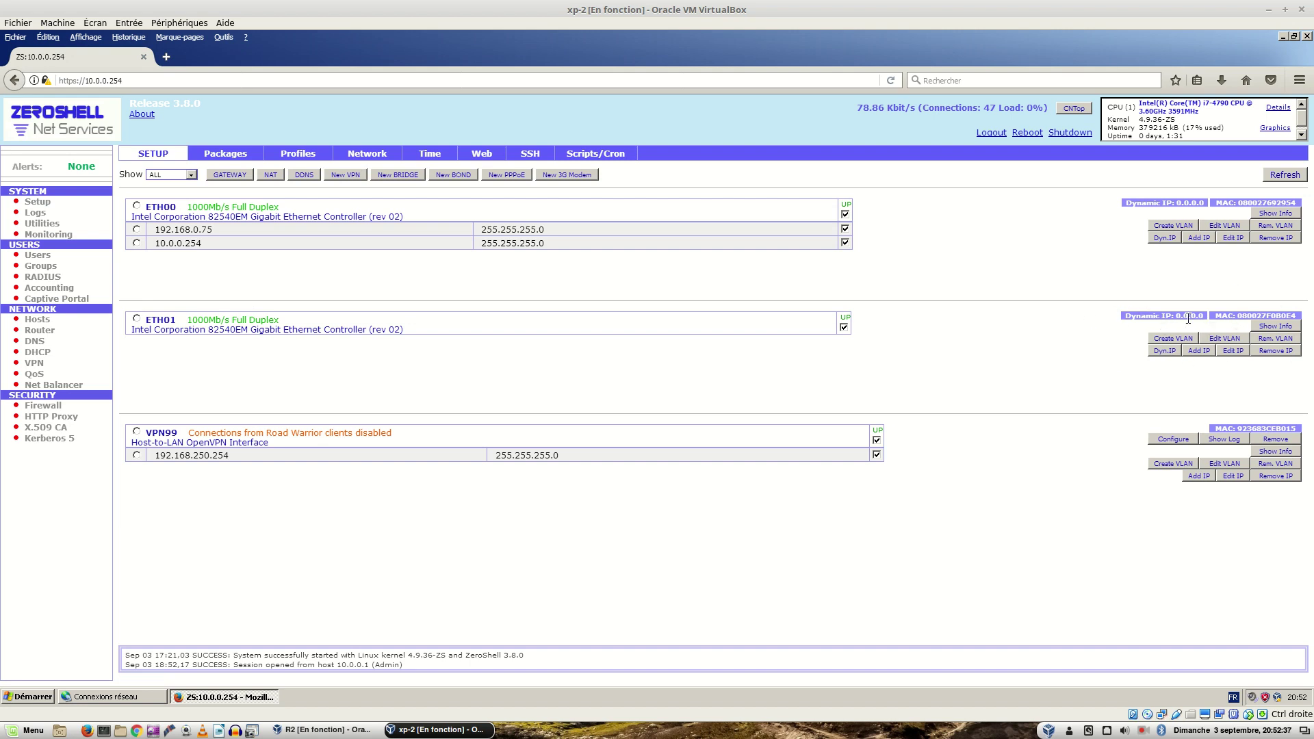
Step: Add IP 192.168.100.253 with netmask 255.255.255.0 to ETH01, checking the exercise PDF first
click(1199, 351)
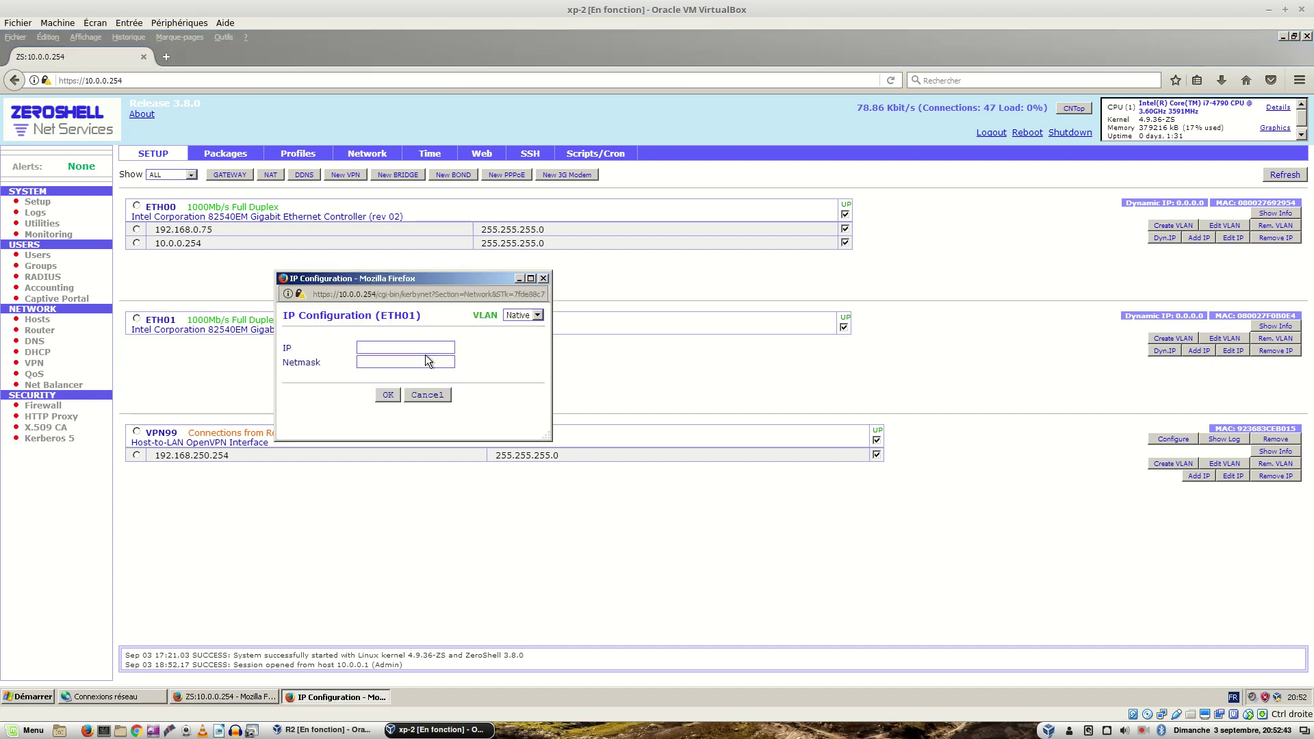
text(10.0)
key(BackSpace)
key(BackSpace)
key(BackSpace)
key(BackSpace)
key(BackSpace)
text(92.16)
key(Tab)
key(ctrl+alt+Left)
click(388, 394)
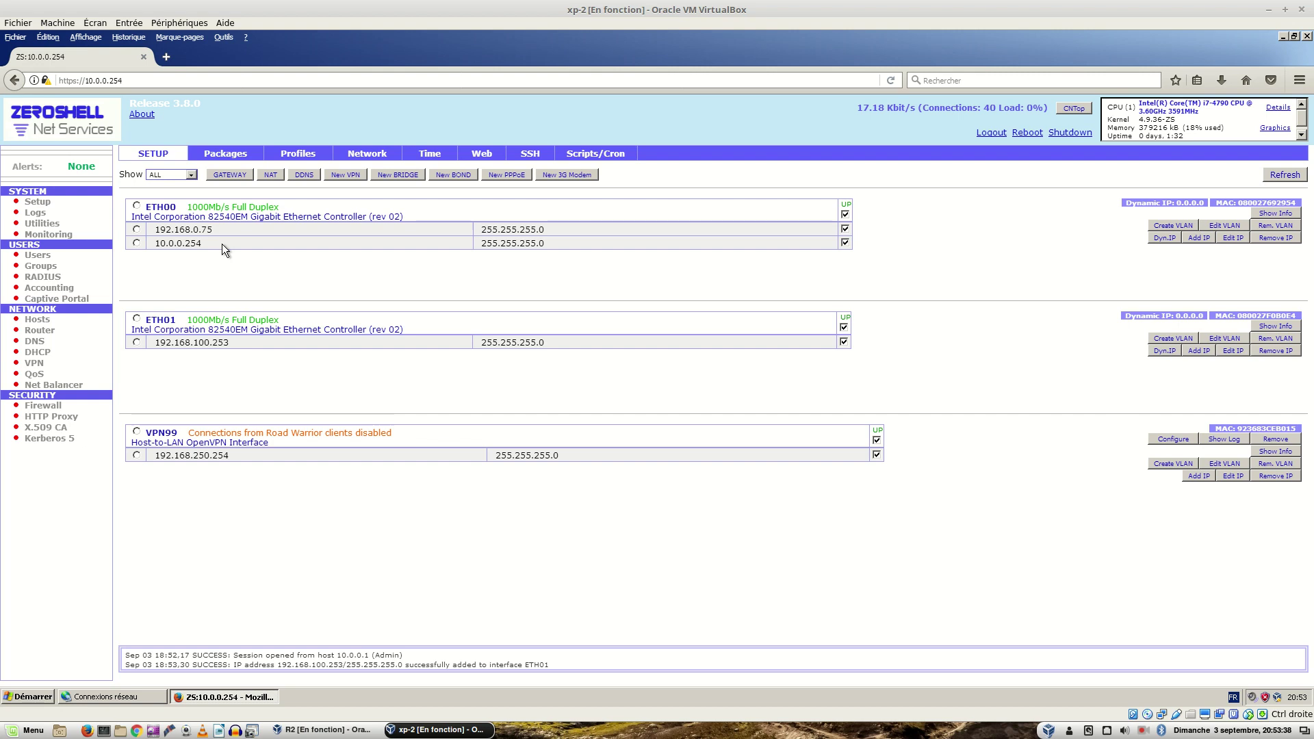
Step: Switch to the exercise PDF and review Schéma 2 and the notes saying ETH02 uses NAT
key(ctrl+alt+Left)
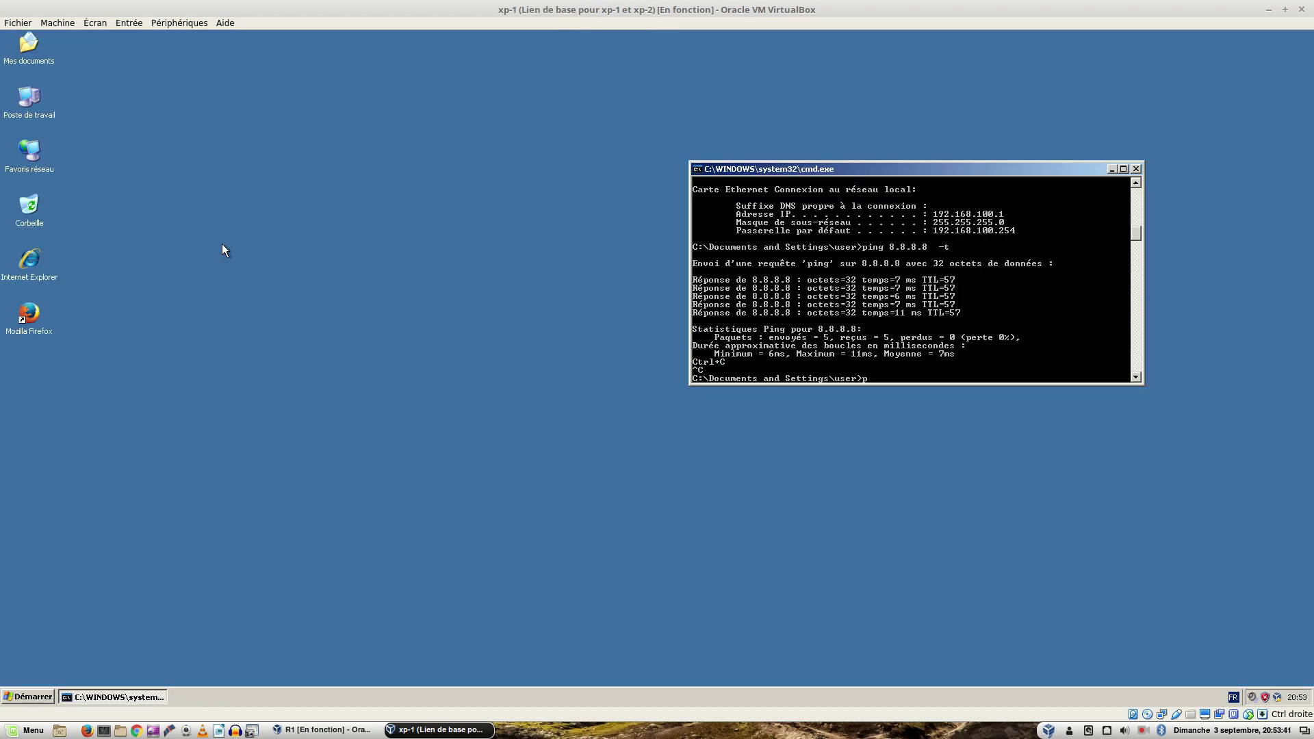
key(ctrl+alt+Left)
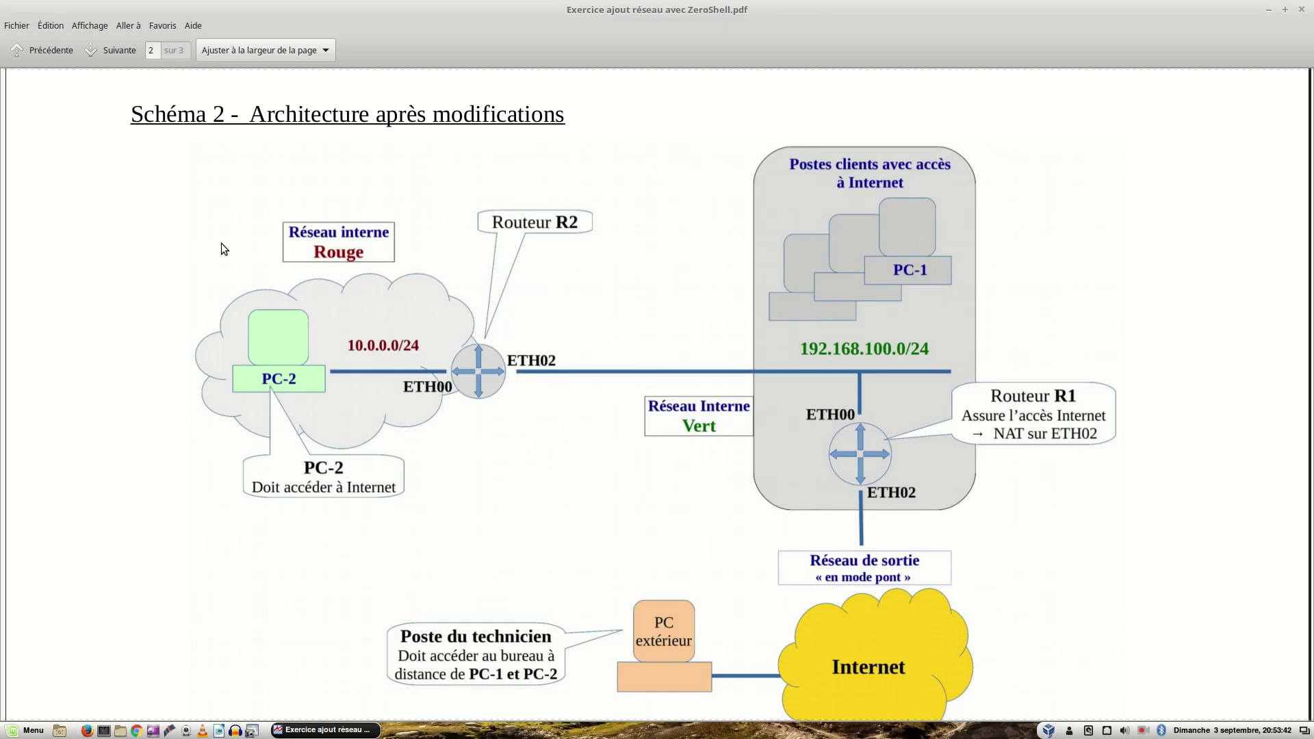
scroll(443, 326, down, 6)
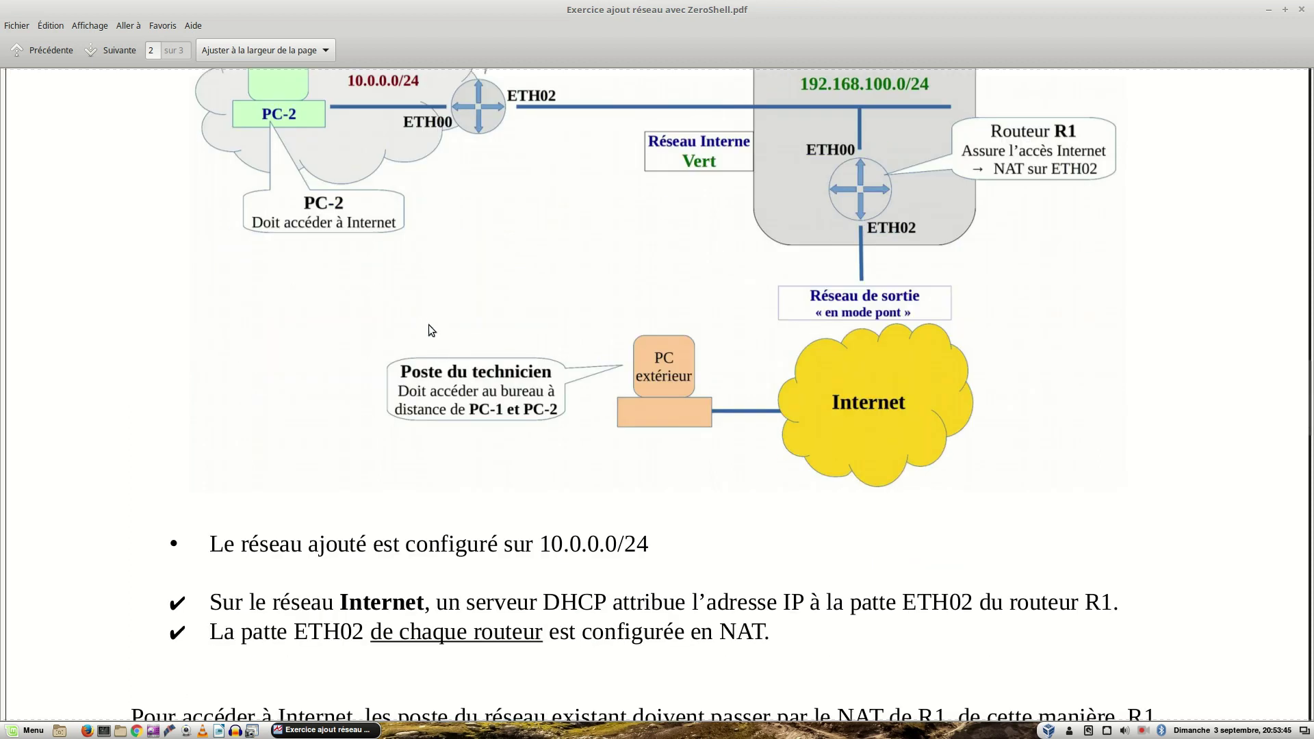
scroll(428, 324, down, 1)
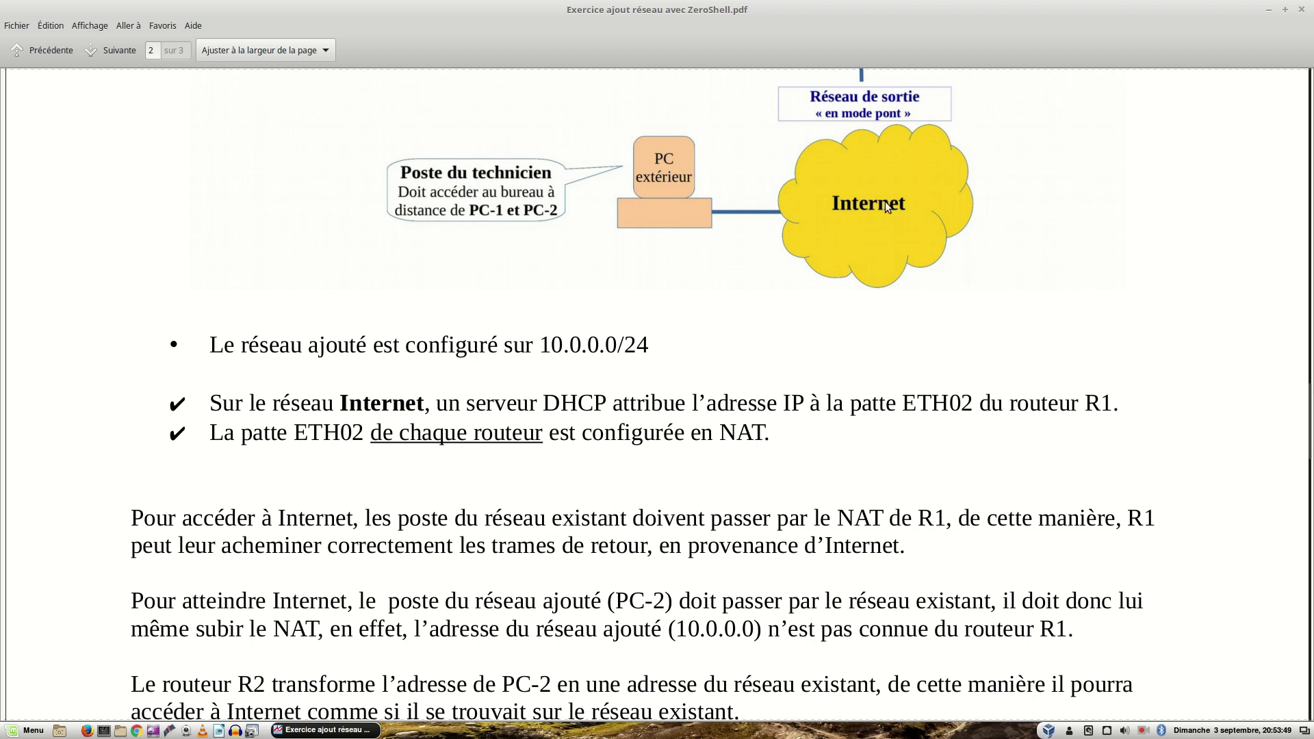
scroll(871, 232, up, 1)
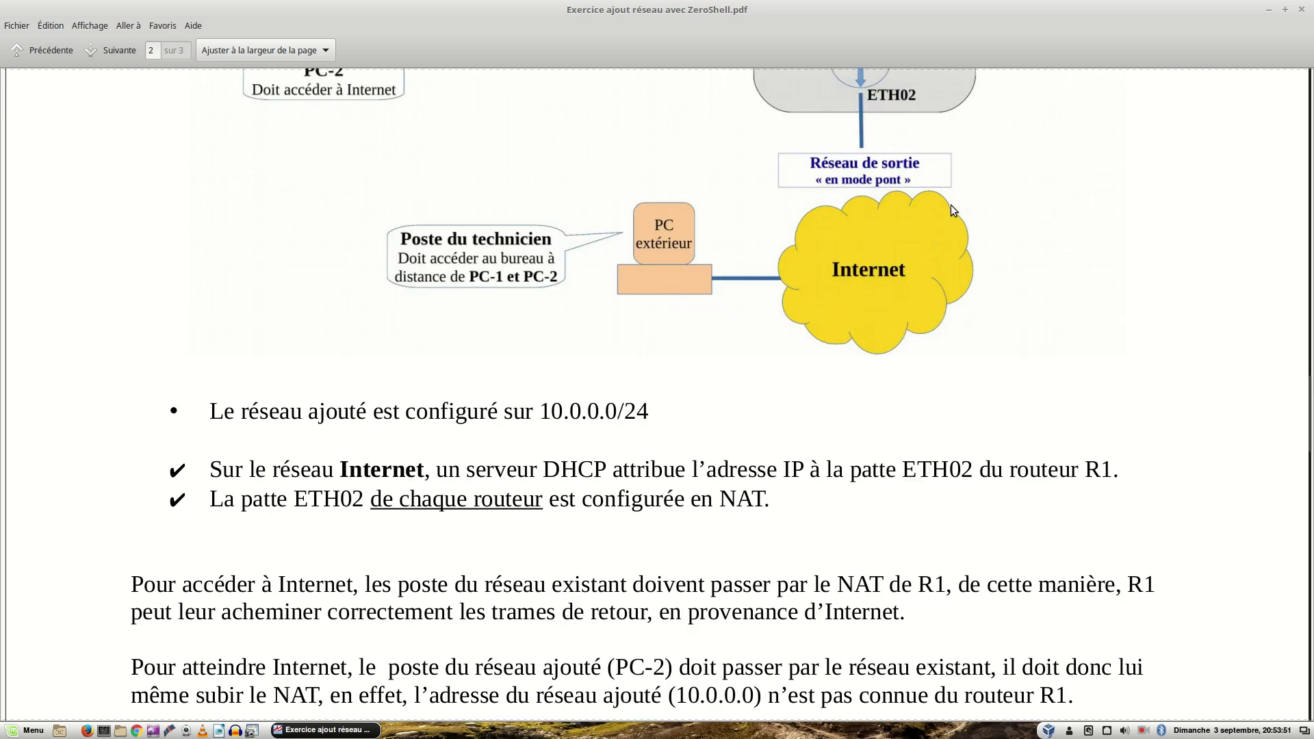
scroll(912, 137, up, 1)
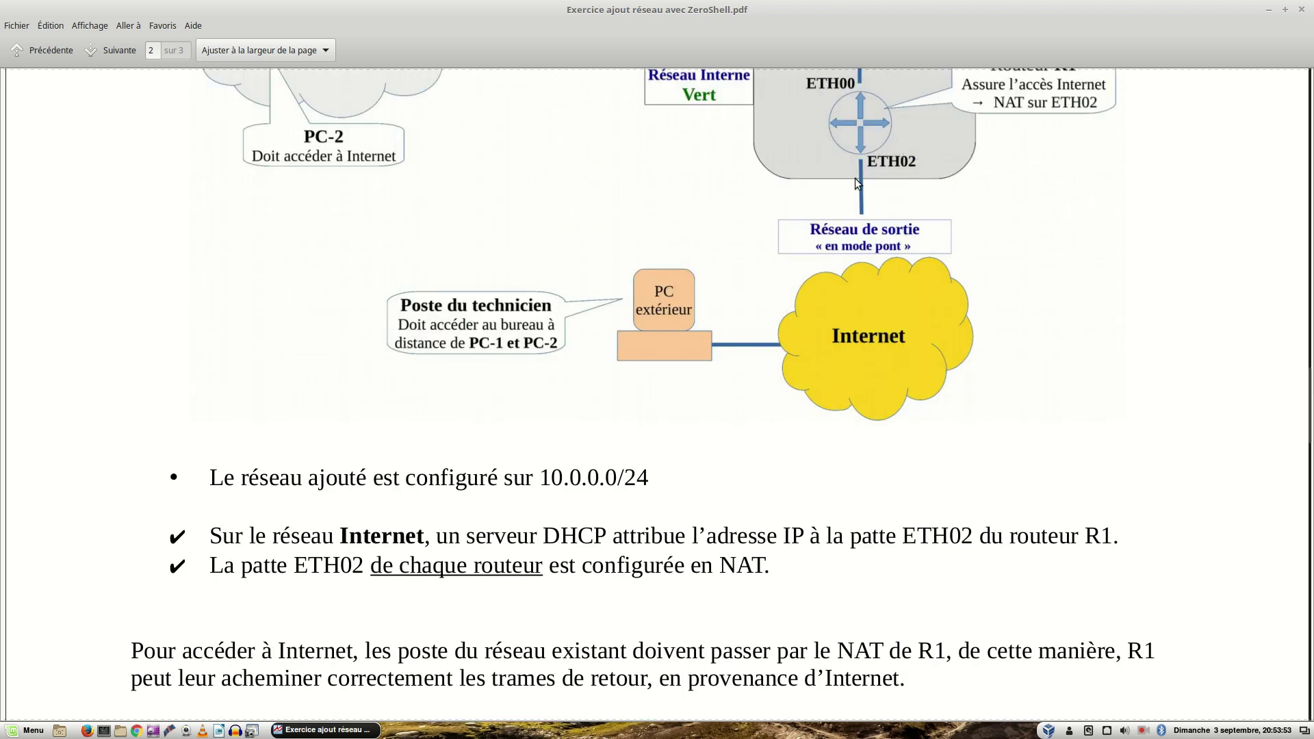
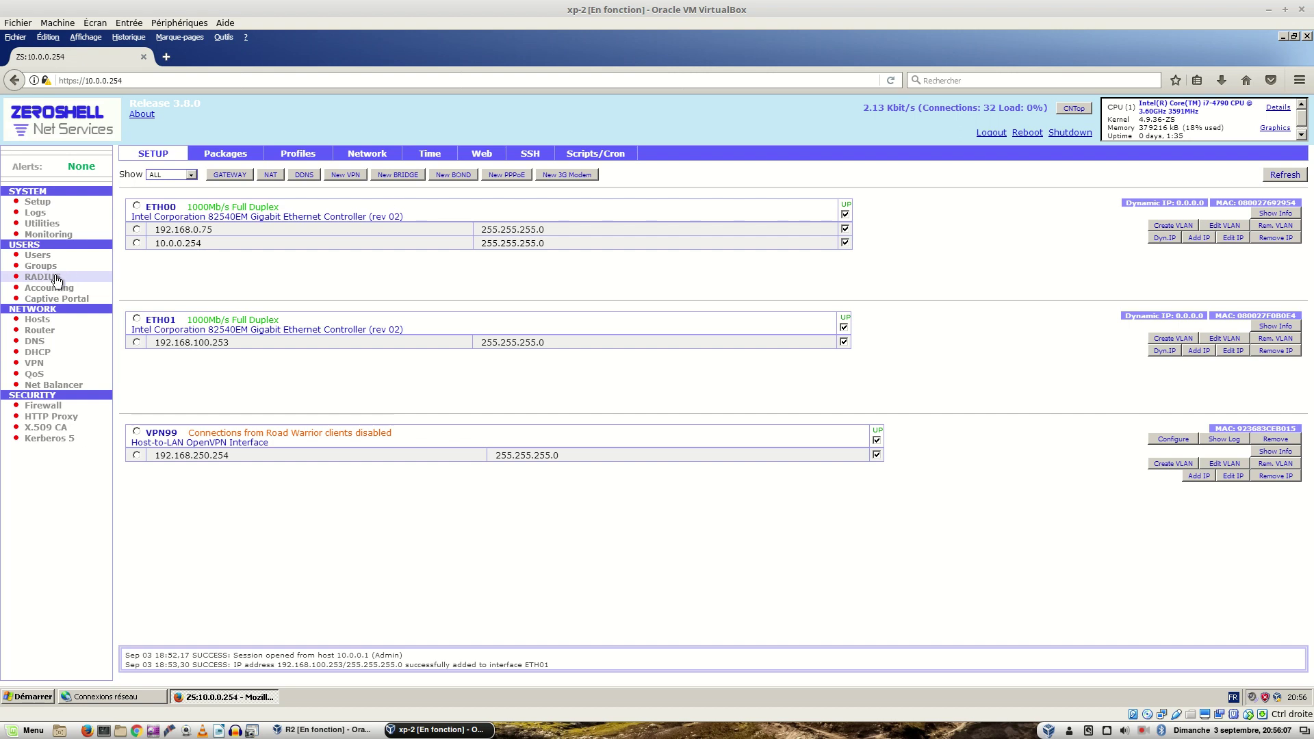
Step: Add ETH01 to ZeroShell's NAT-enabled interfaces on the Router page and save
click(40, 329)
click(404, 156)
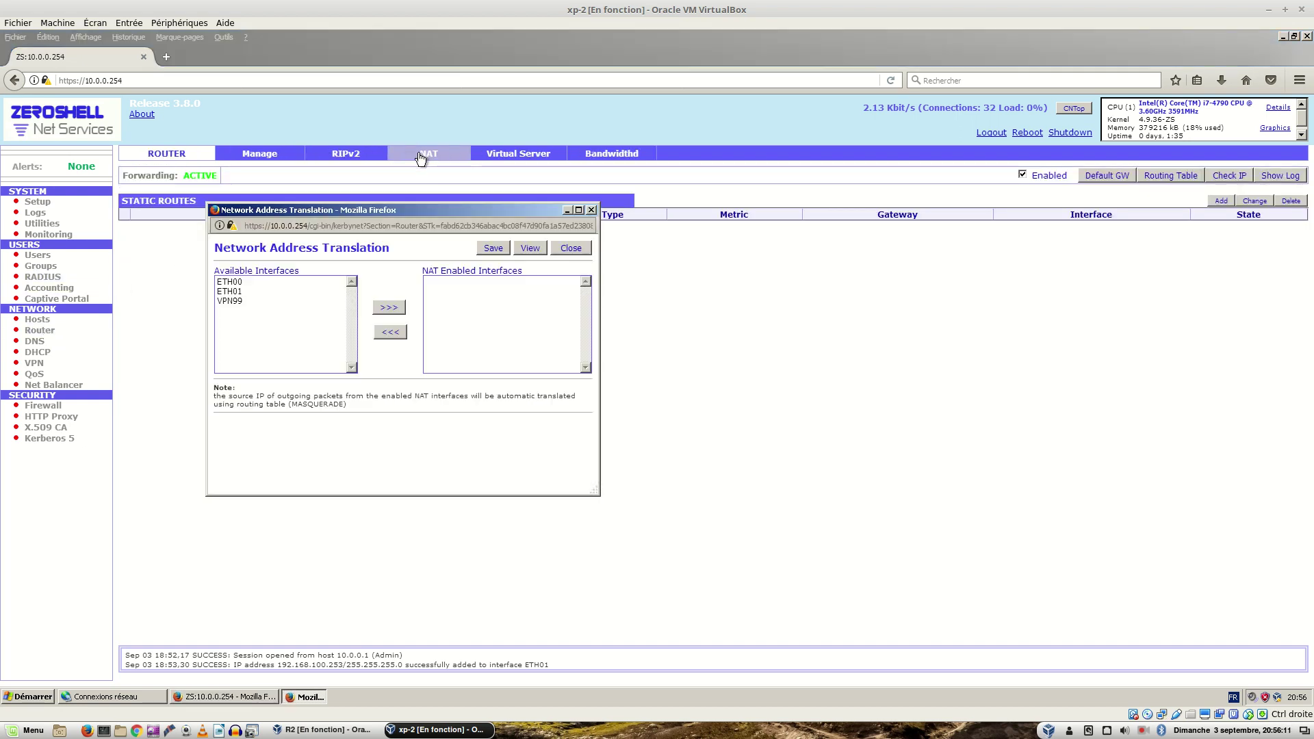
click(246, 290)
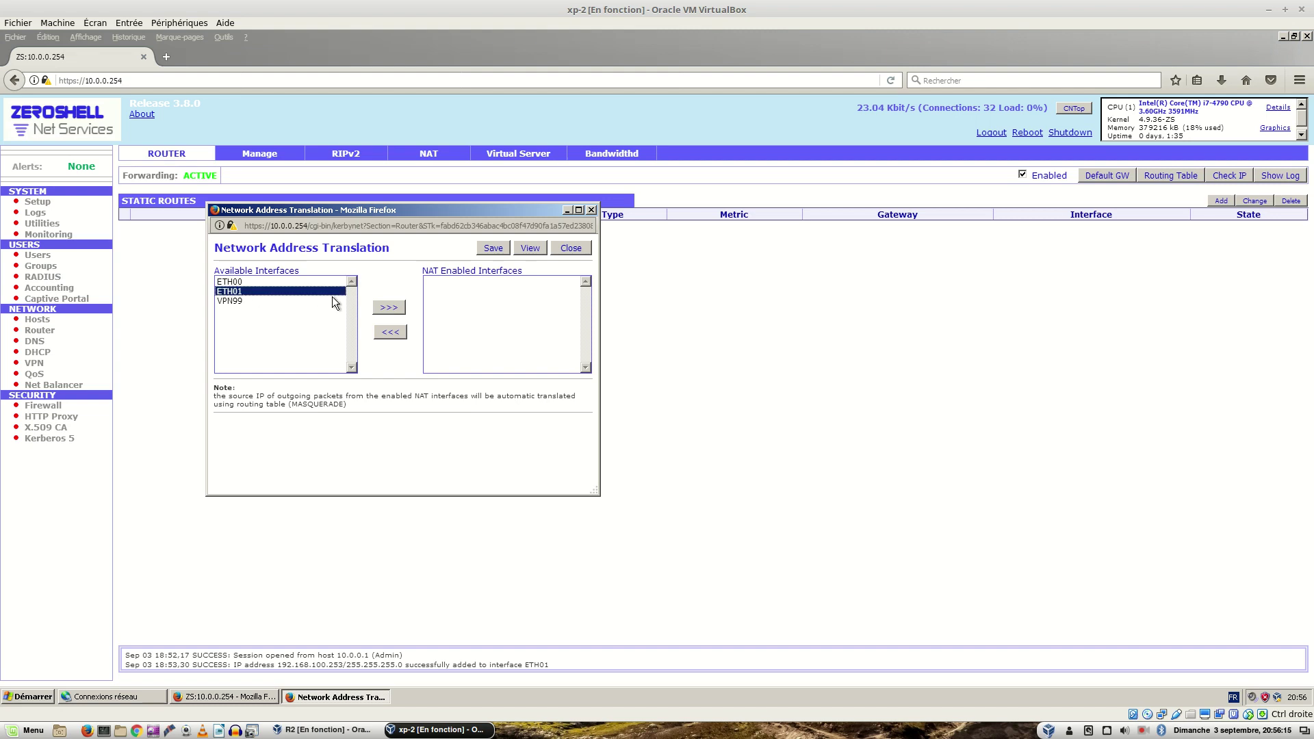
click(385, 308)
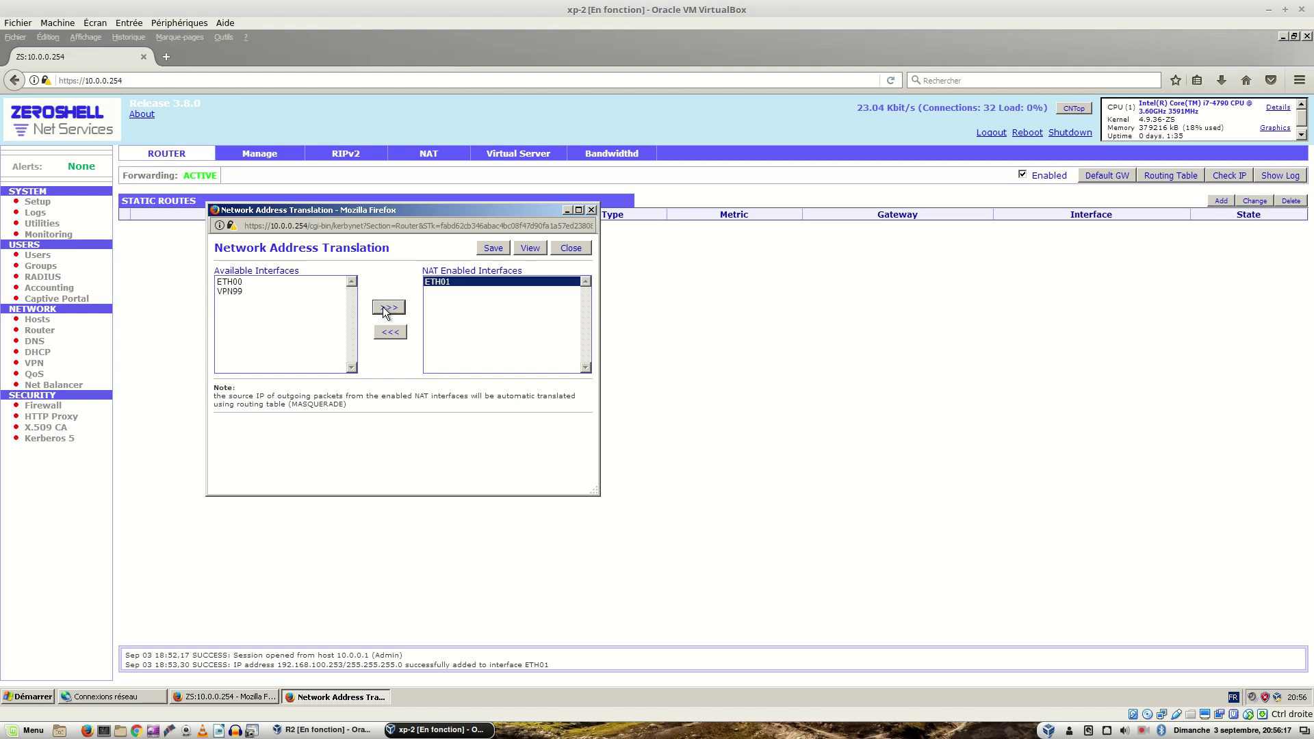
click(485, 249)
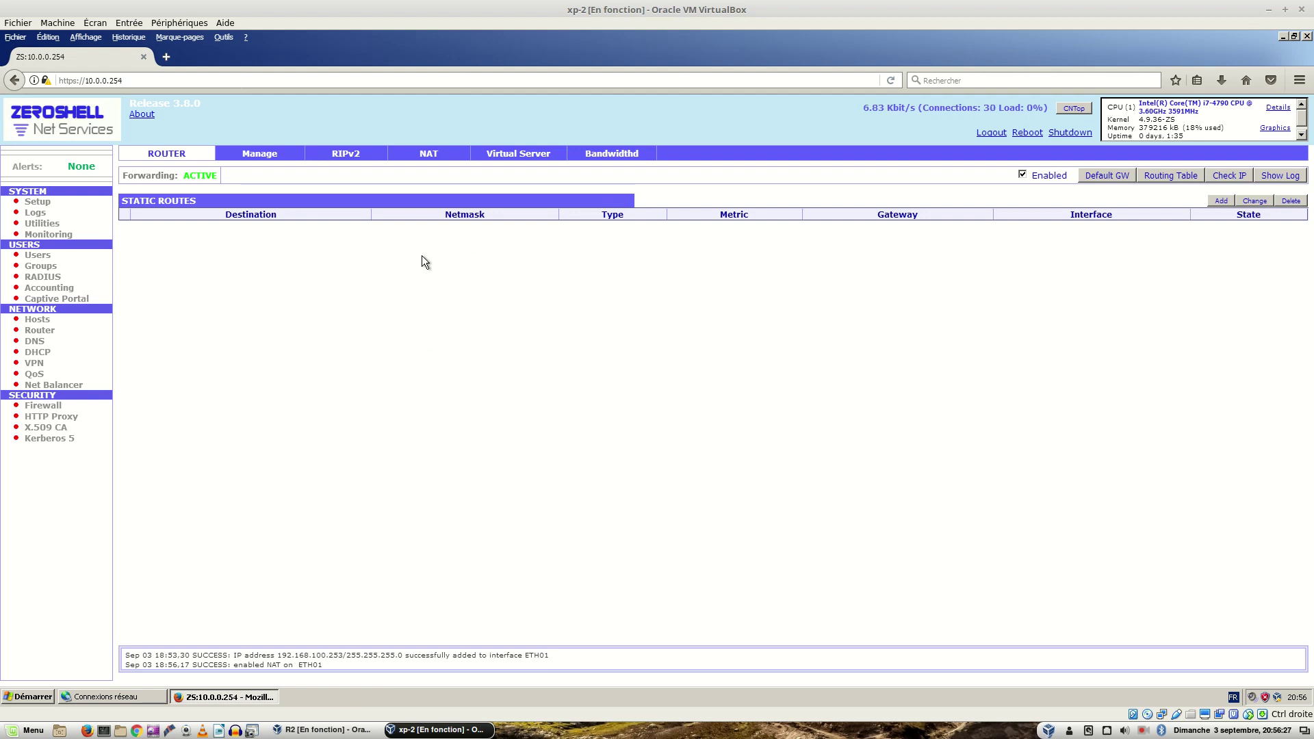
Step: Launch a Windows XP Command Prompt by running cmd from the Run dialog
click(36, 696)
click(96, 626)
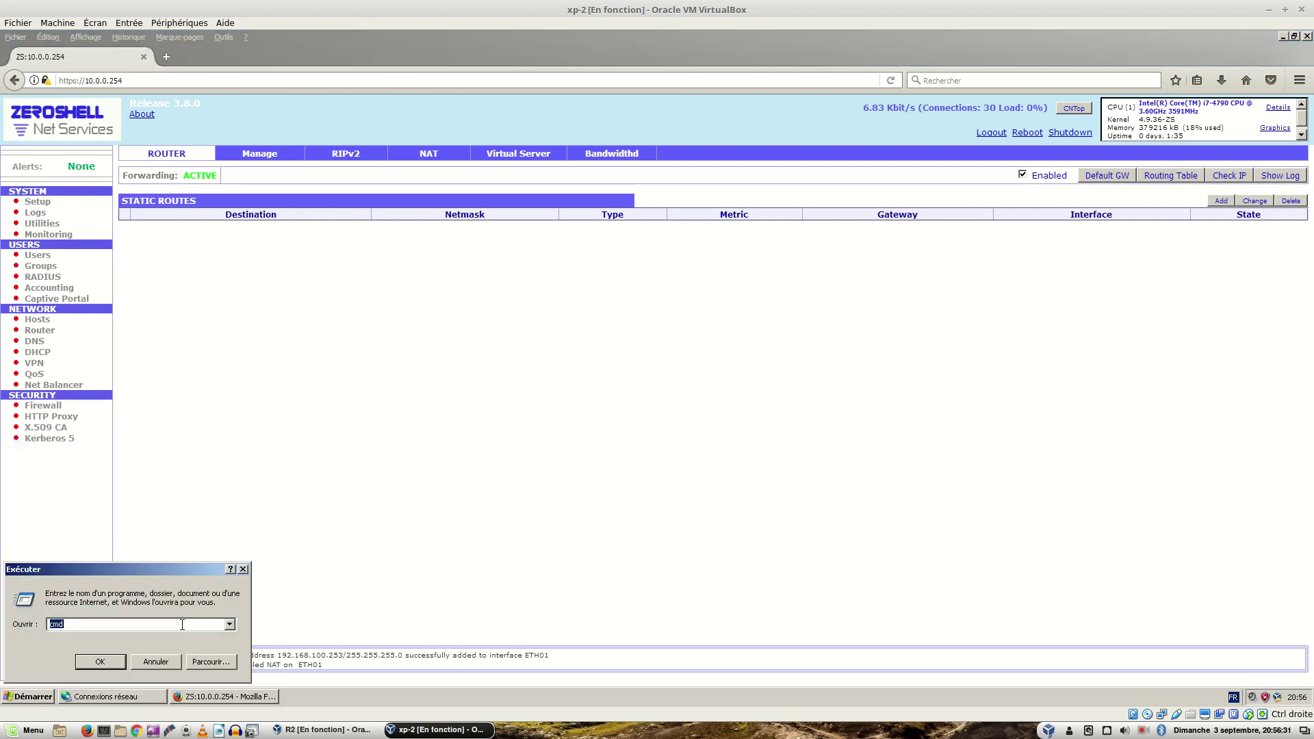
key(Return)
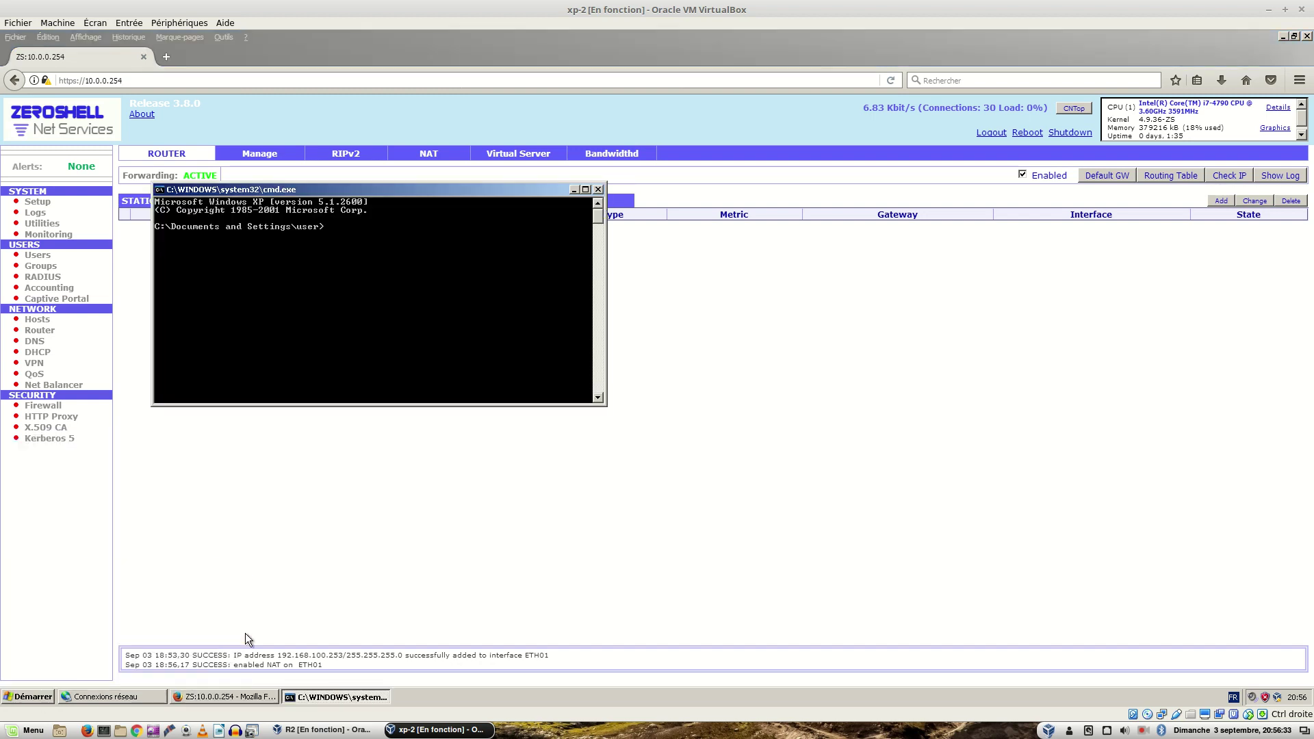
key(Return)
Step: Ping 192.168.100.253 and then 192.168.100.254, both replying
text(ping 192.168.100.254)
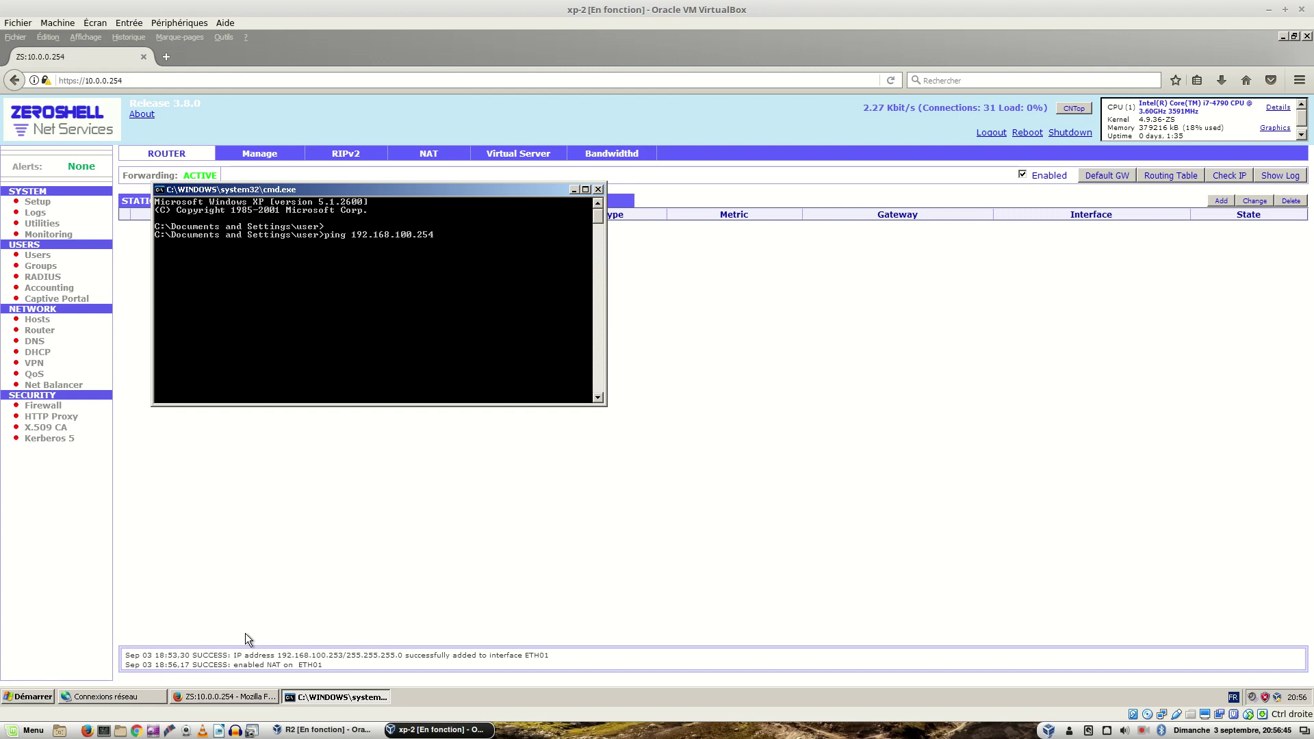
key(BackSpace)
key(Return)
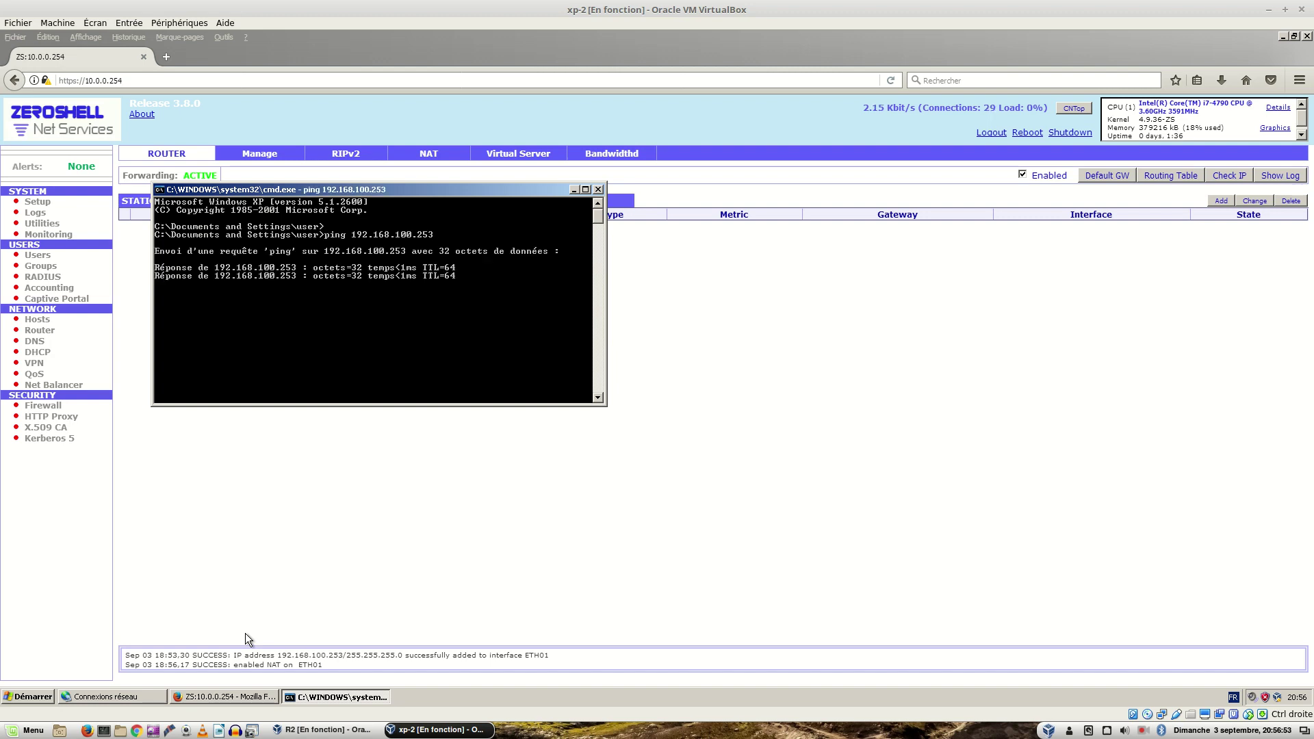
key(Up)
key(BackSpace)
text(4)
key(Return)
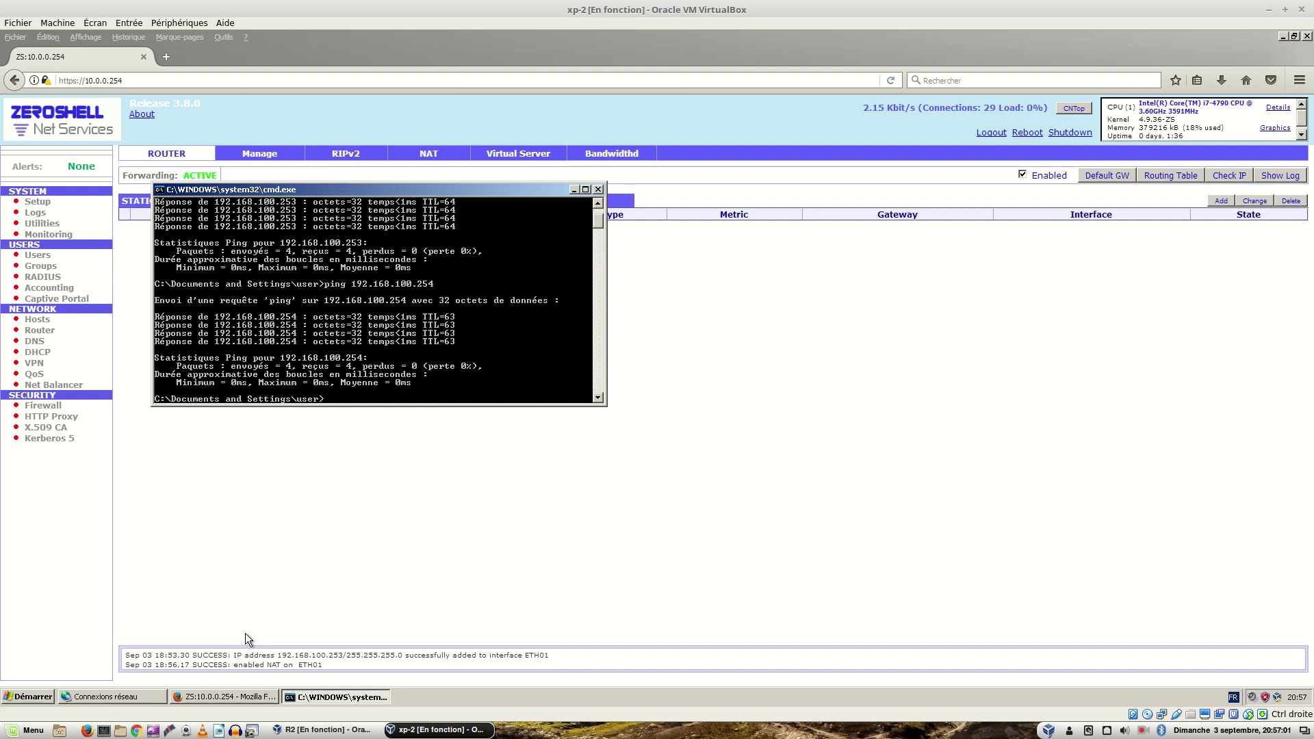
Step: Ping 192.168.1.37, then ping 8.8.8.8 twice, getting destination network unreachable
key(Up)
key(BackSpace)
key(BackSpace)
key(BackSpace)
key(BackSpace)
key(BackSpace)
text(.37)
key(Return)
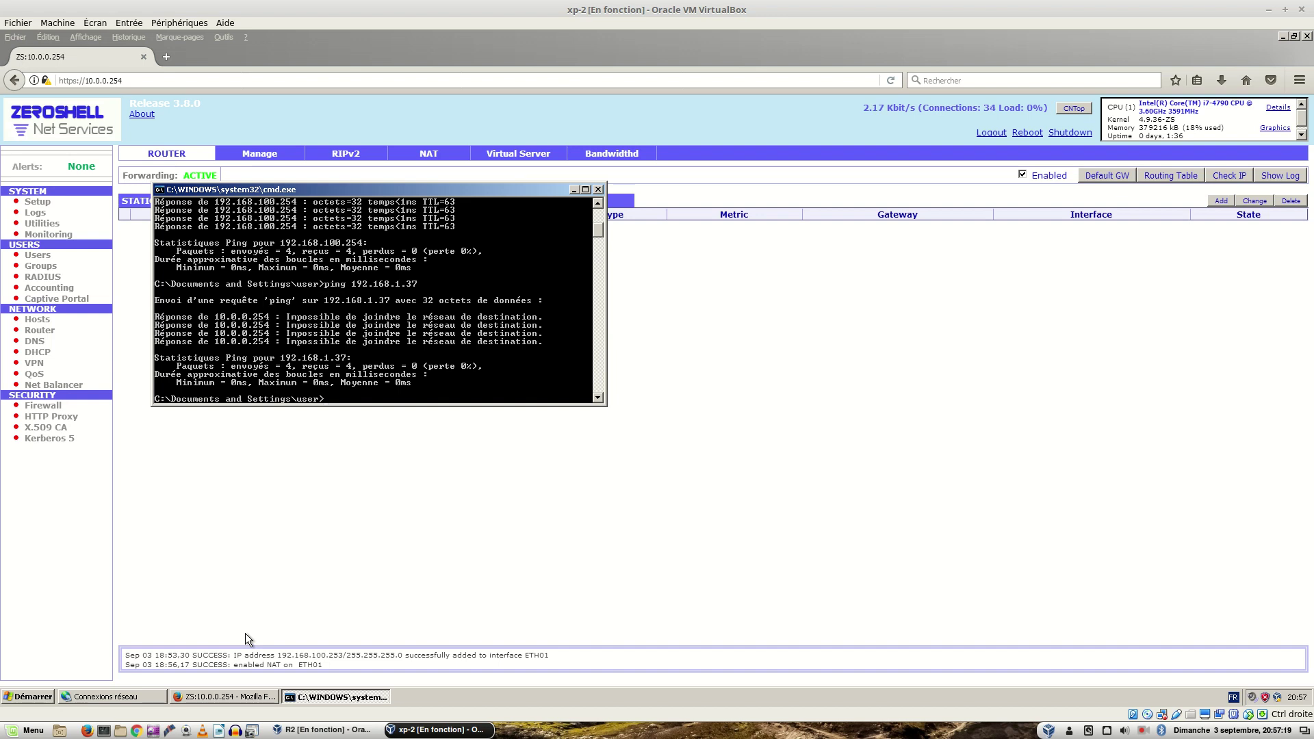
text(ng 8.8.8.8)
key(Return)
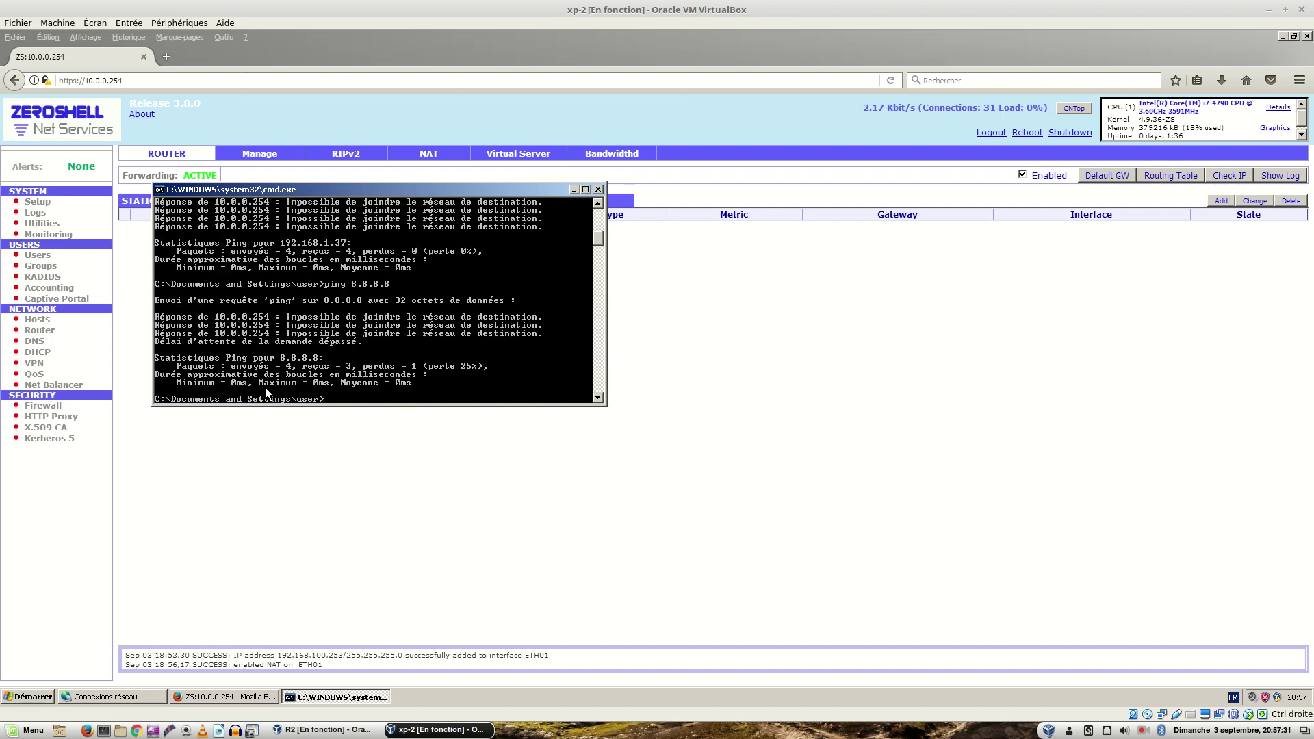
key(Up)
key(Return)
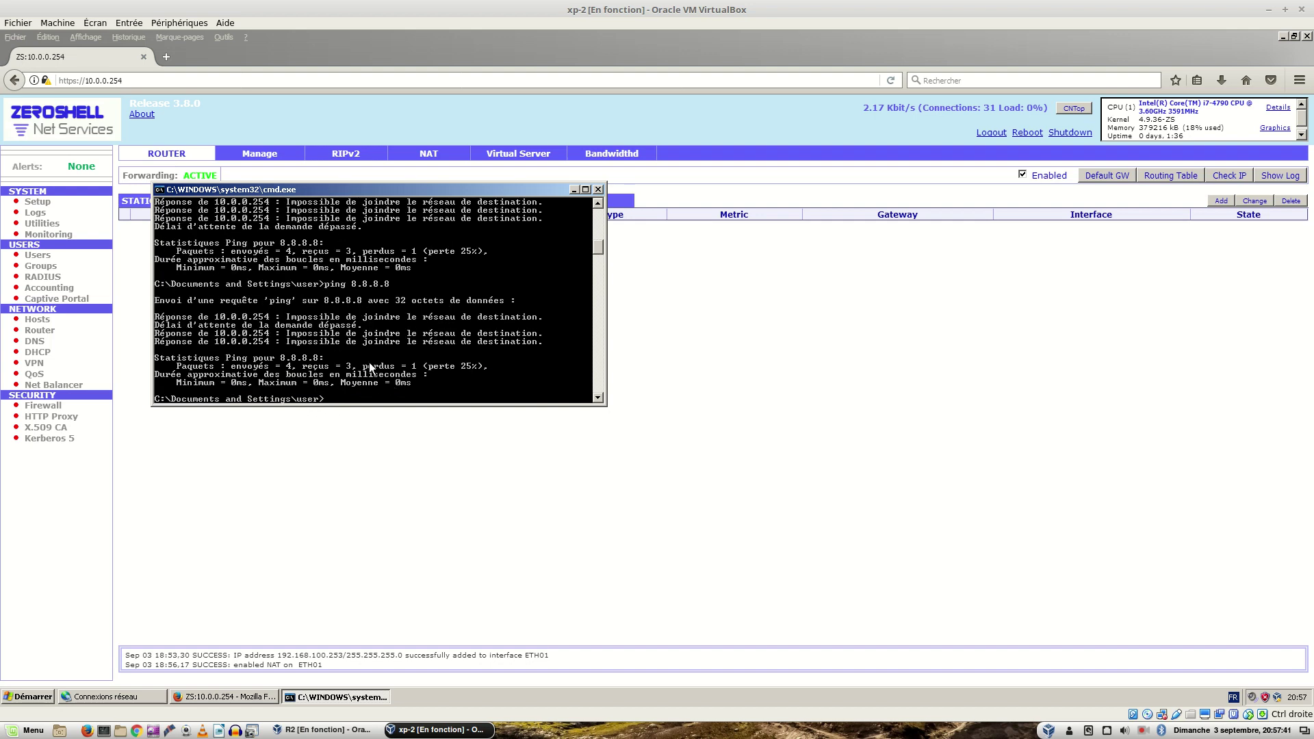
Step: Show ZeroShell's Setup Package Manager page in Firefox, glancing back at the ping results
click(315, 519)
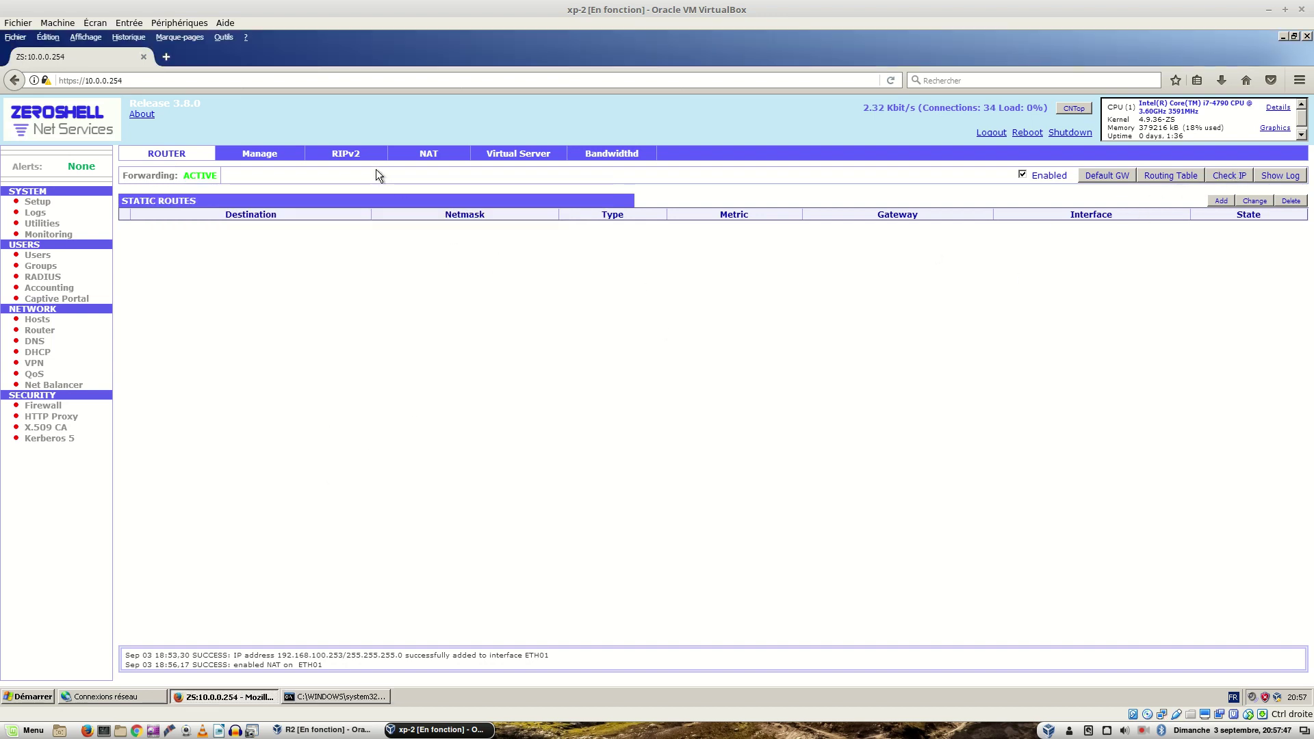
click(51, 204)
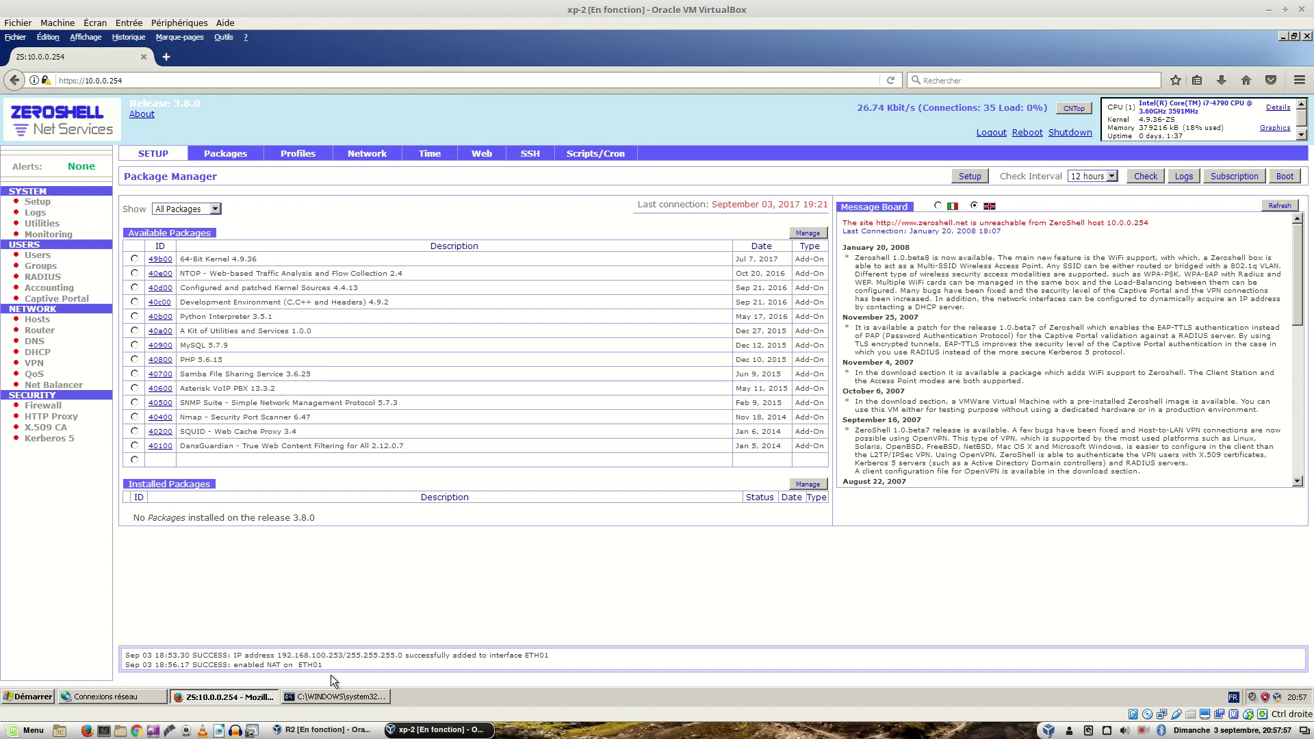
click(334, 697)
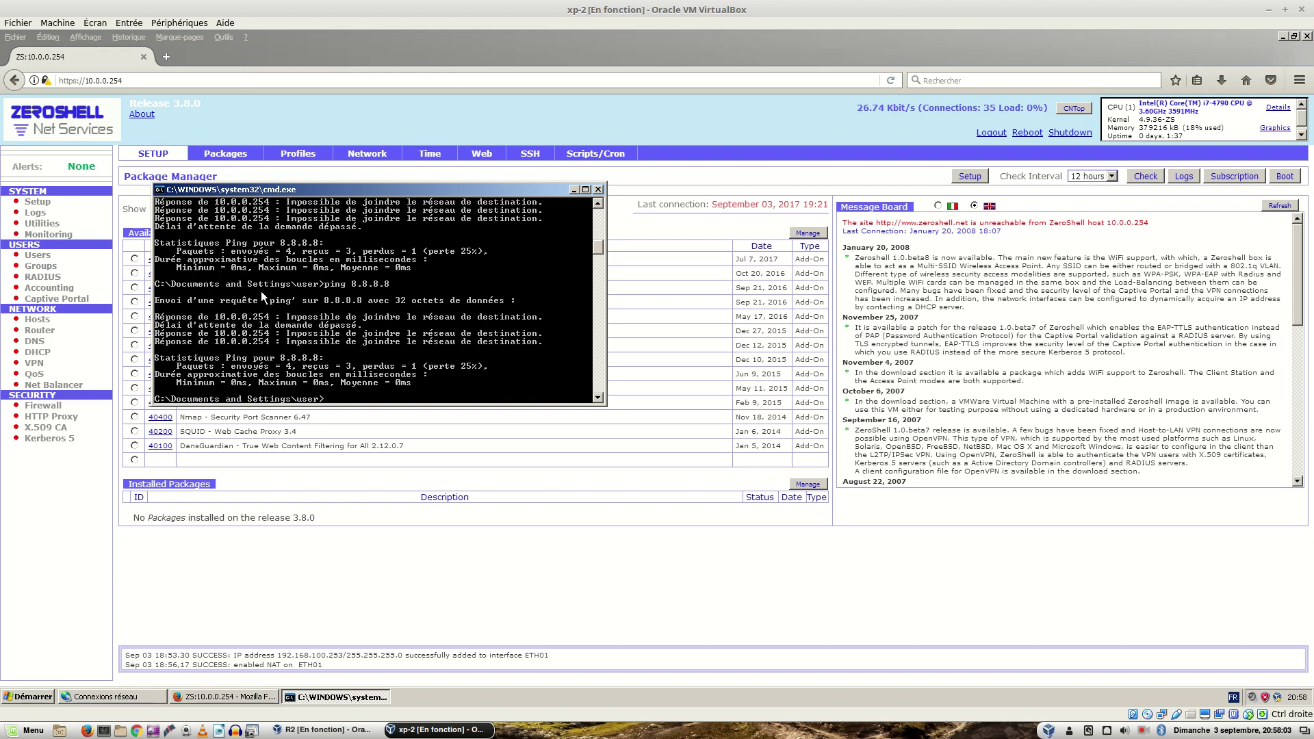
click(49, 204)
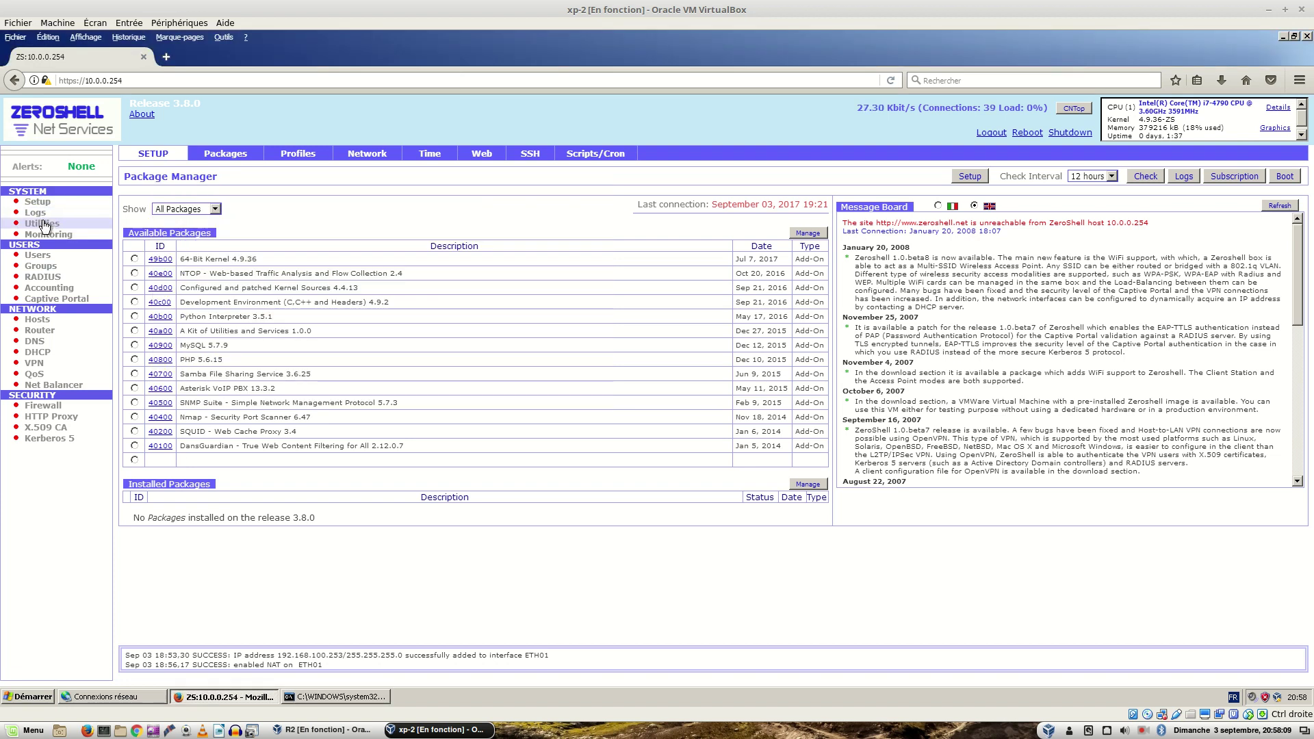
Step: Ping 192.168.1.37 from ZeroShell's Utilities with ARP Check off, then show the Router page
click(44, 224)
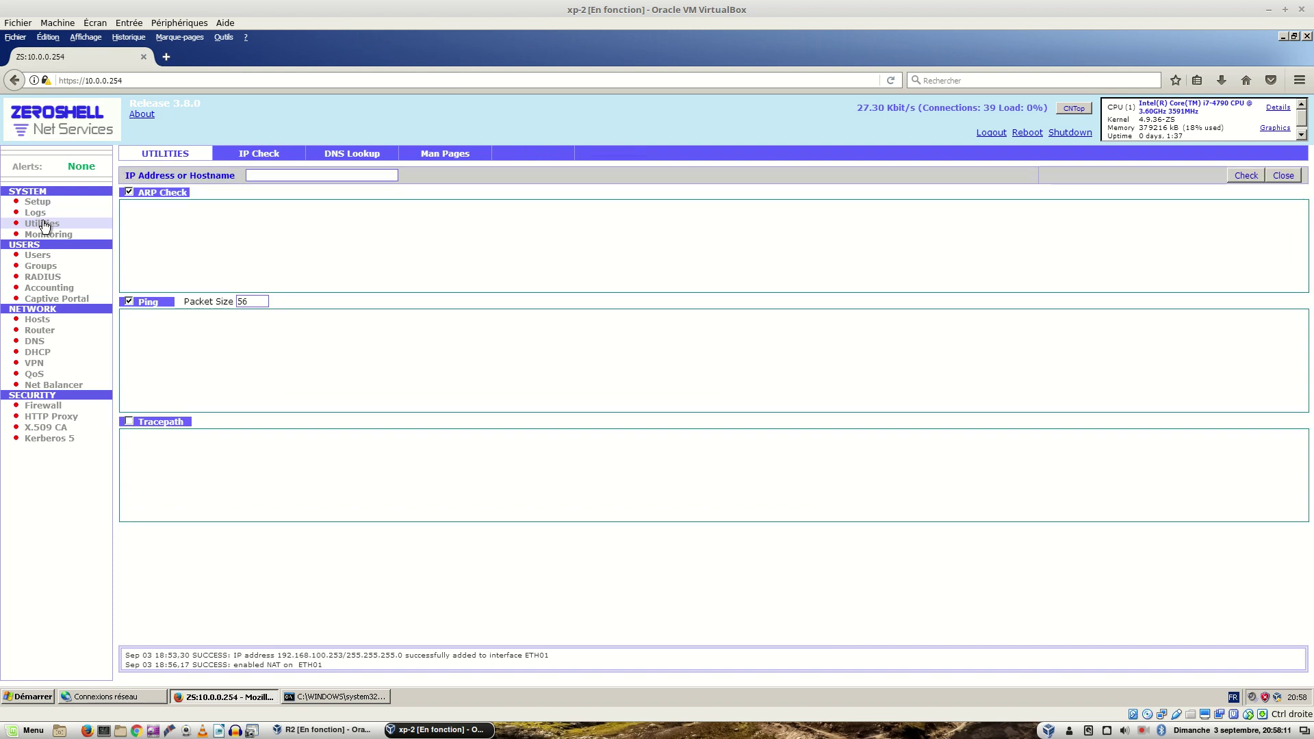
click(128, 190)
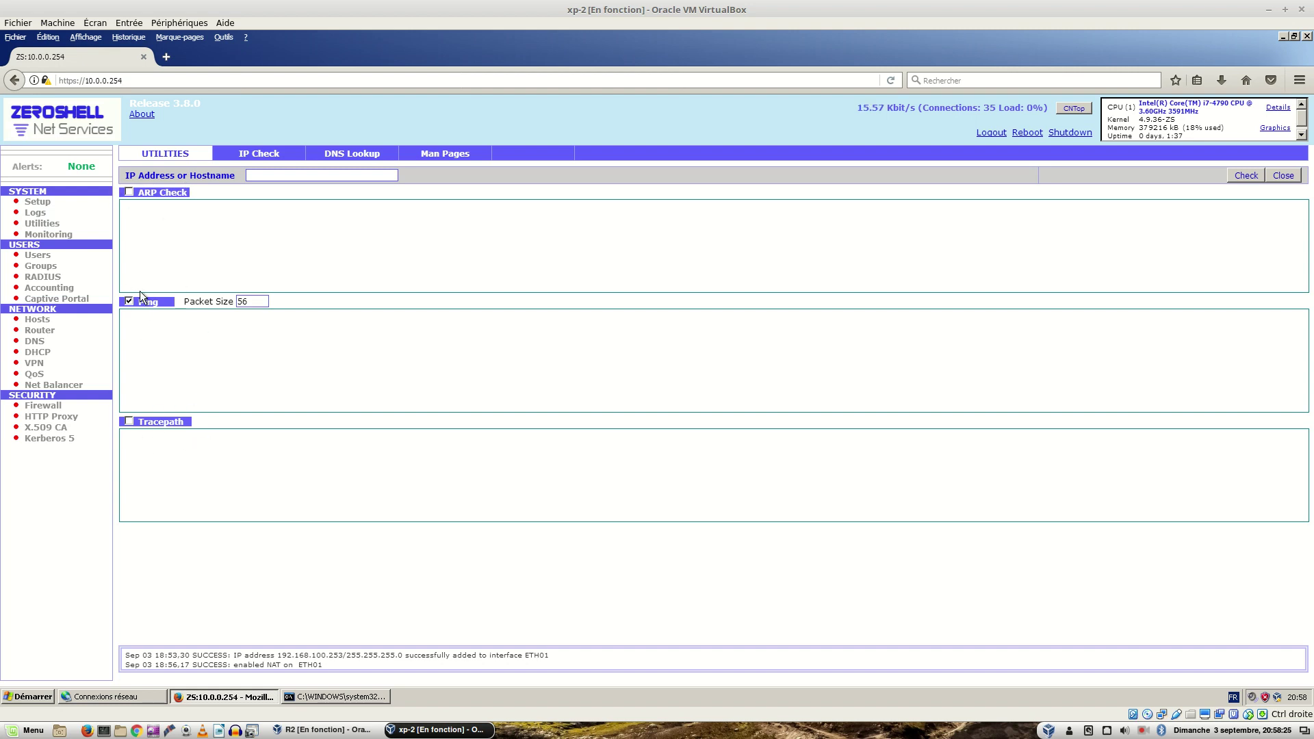
click(316, 176)
text(192)
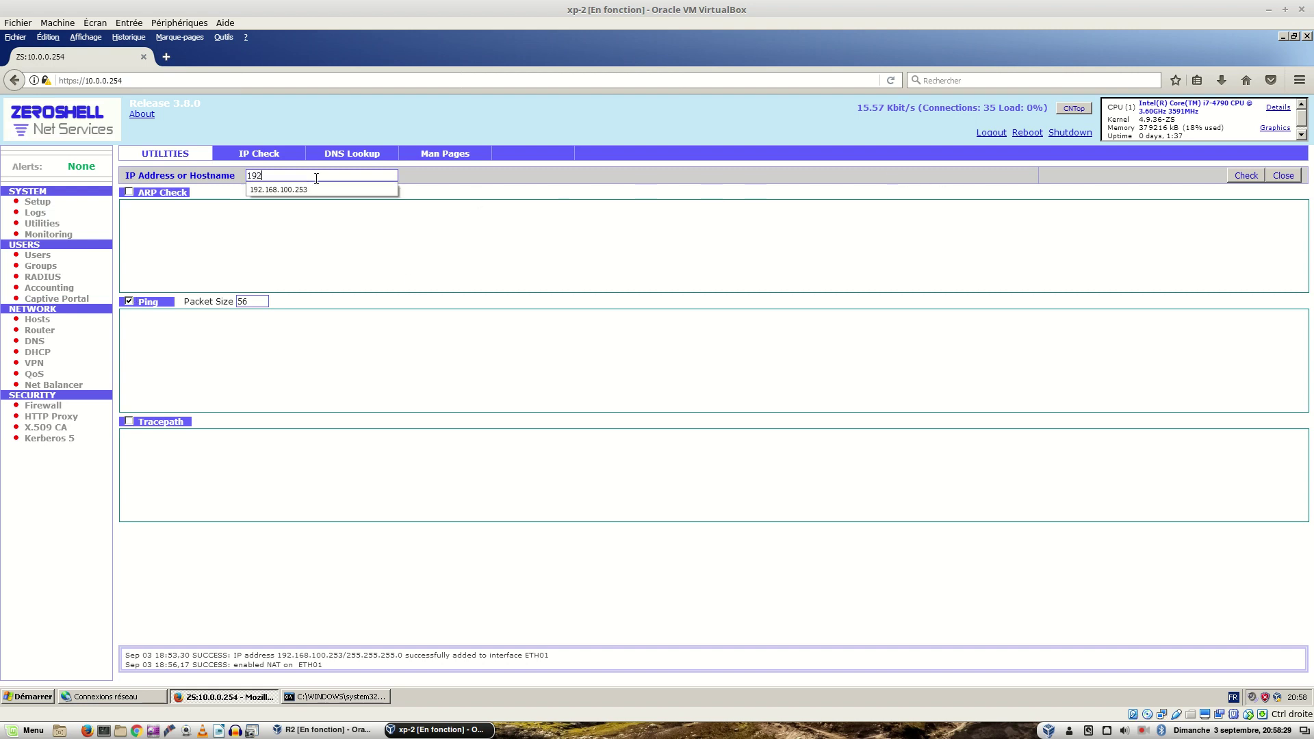
text(.168..1.37)
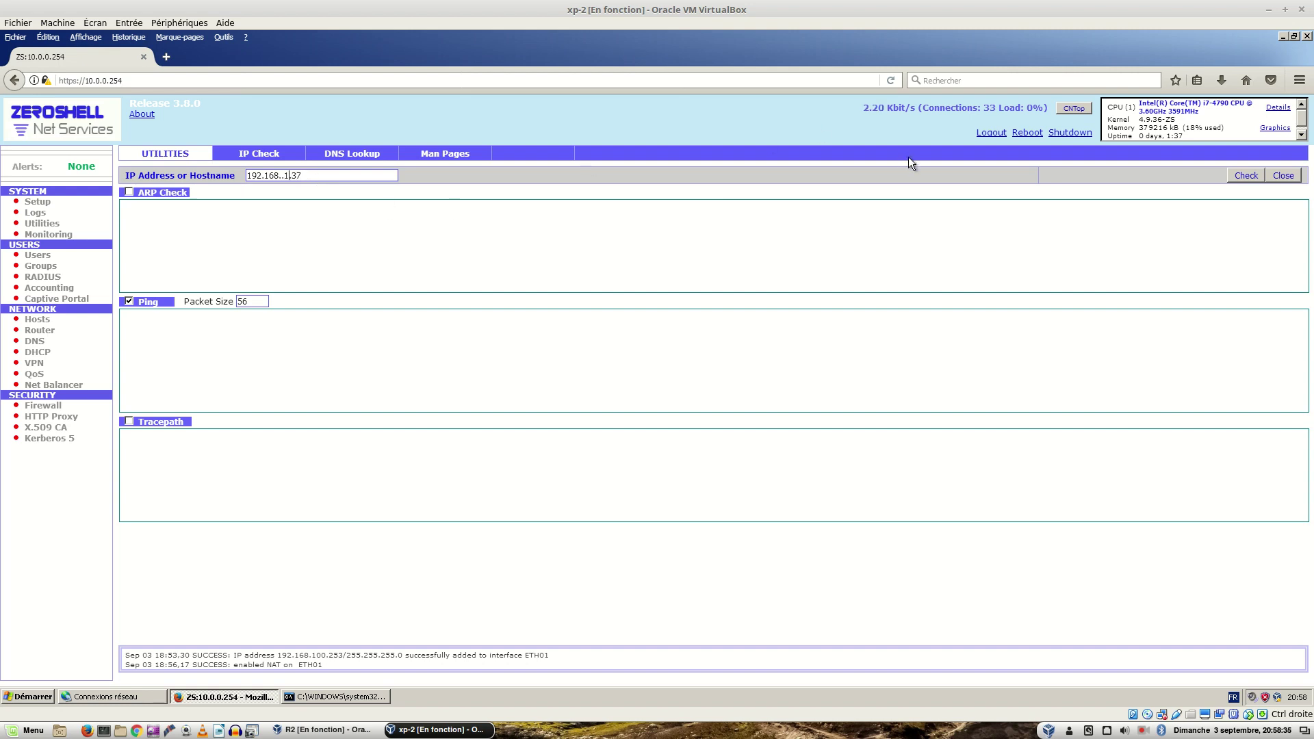
key(Left)
key(BackSpace)
key(Right)
key(BackSpace)
key(BackSpace)
key(BackSpace)
key(BackSpace)
key(BackSpace)
key(BackSpace)
key(BackSpace)
key(BackSpace)
key(BackSpace)
key(BackSpace)
text(19)
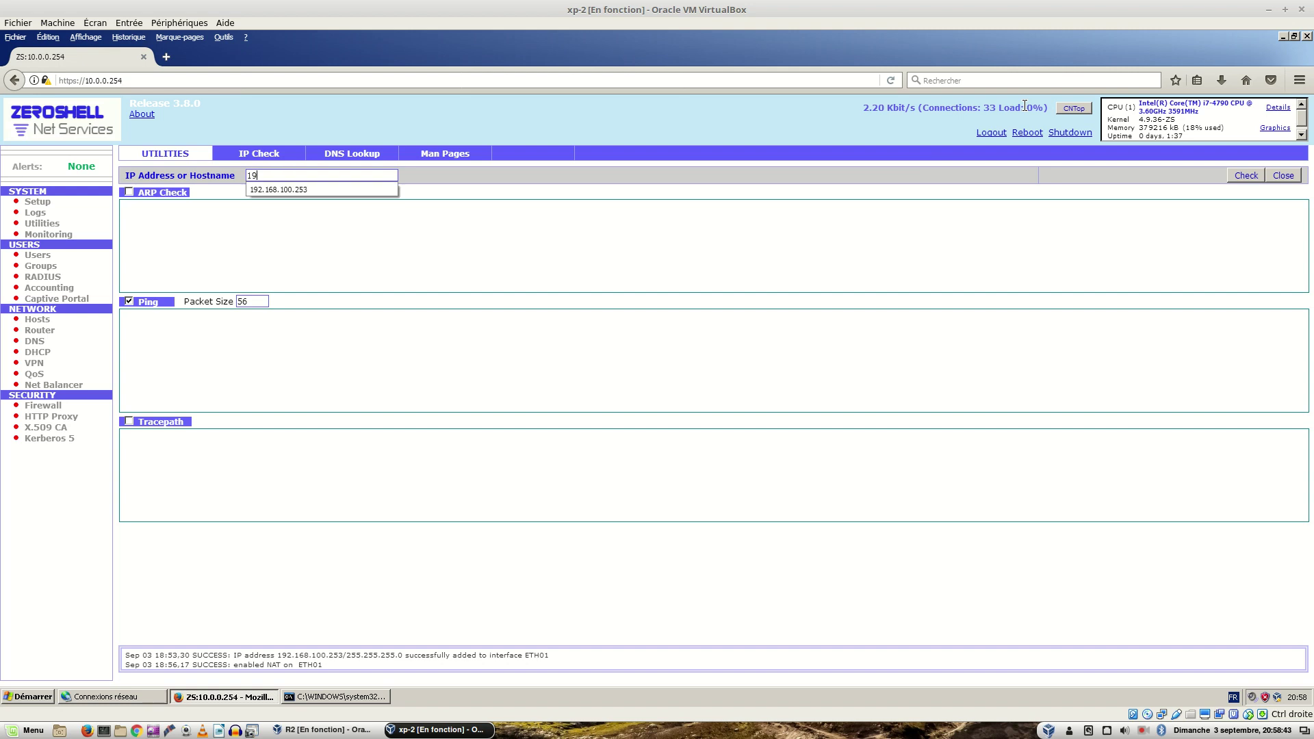
text(2.168.1.37)
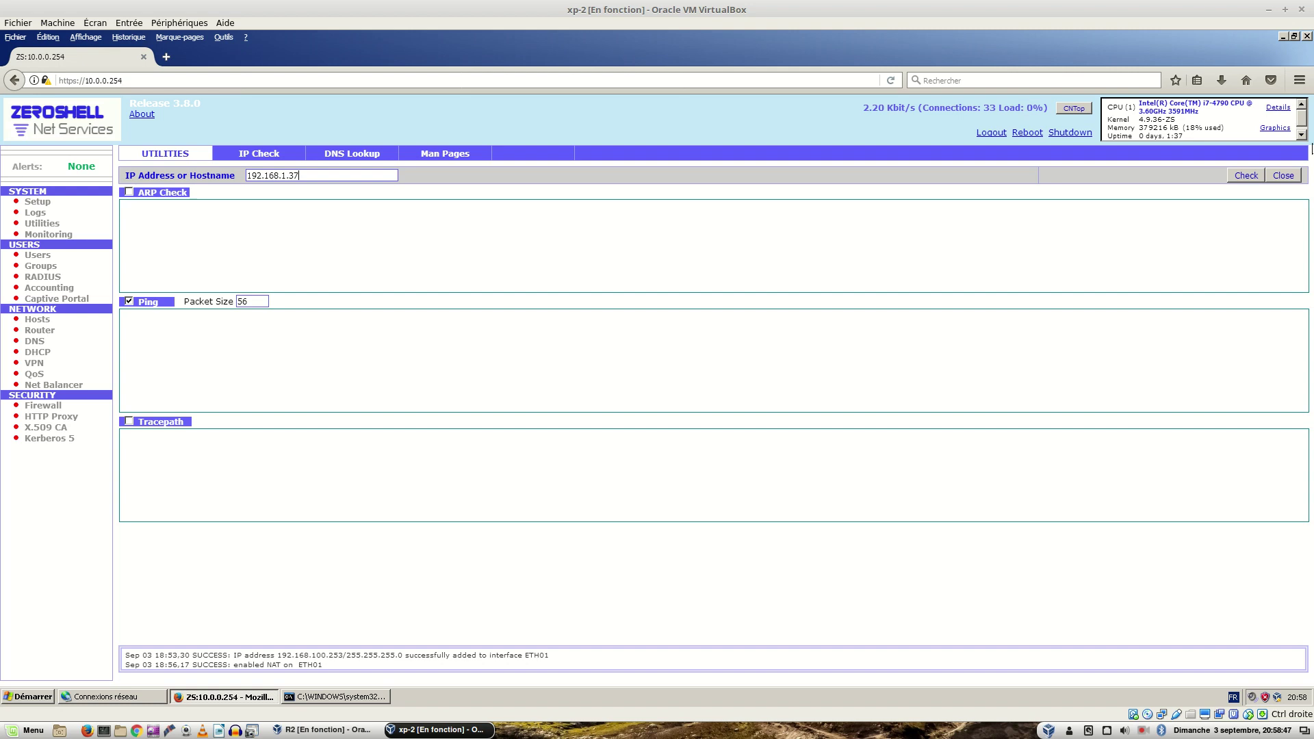
click(1243, 175)
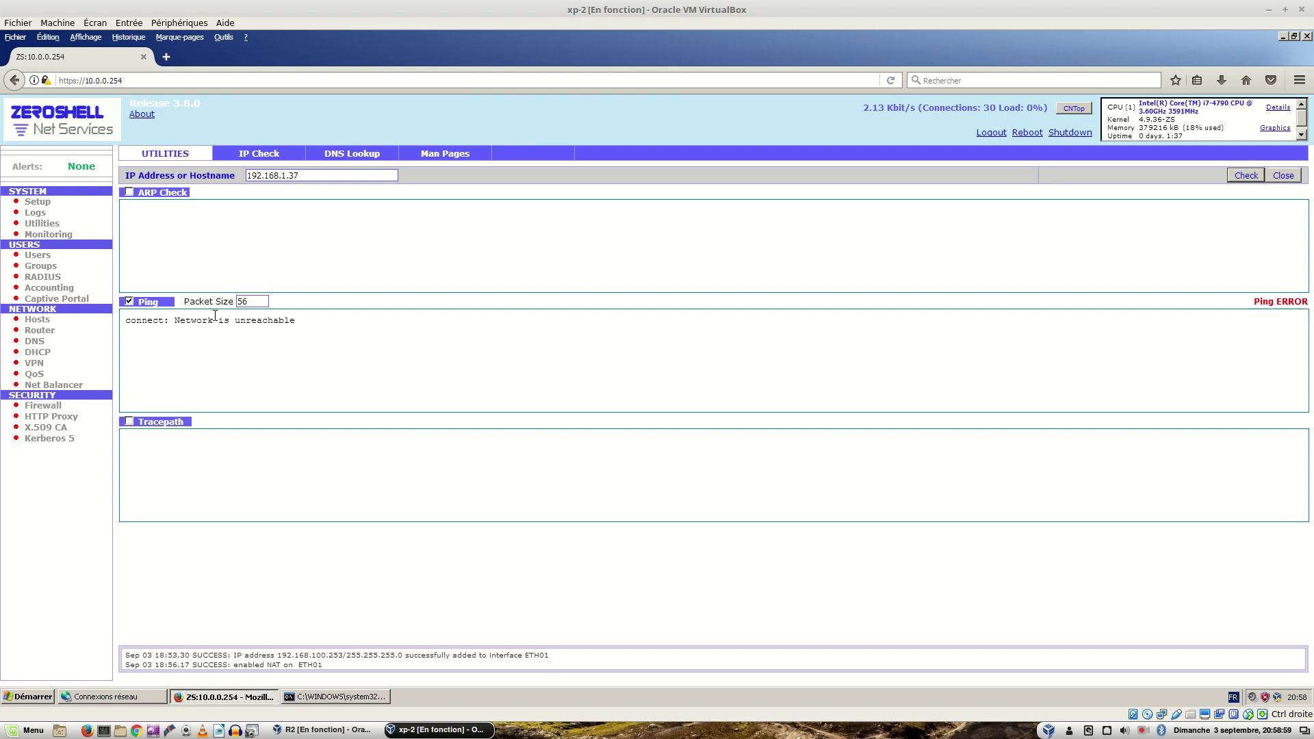
click(39, 331)
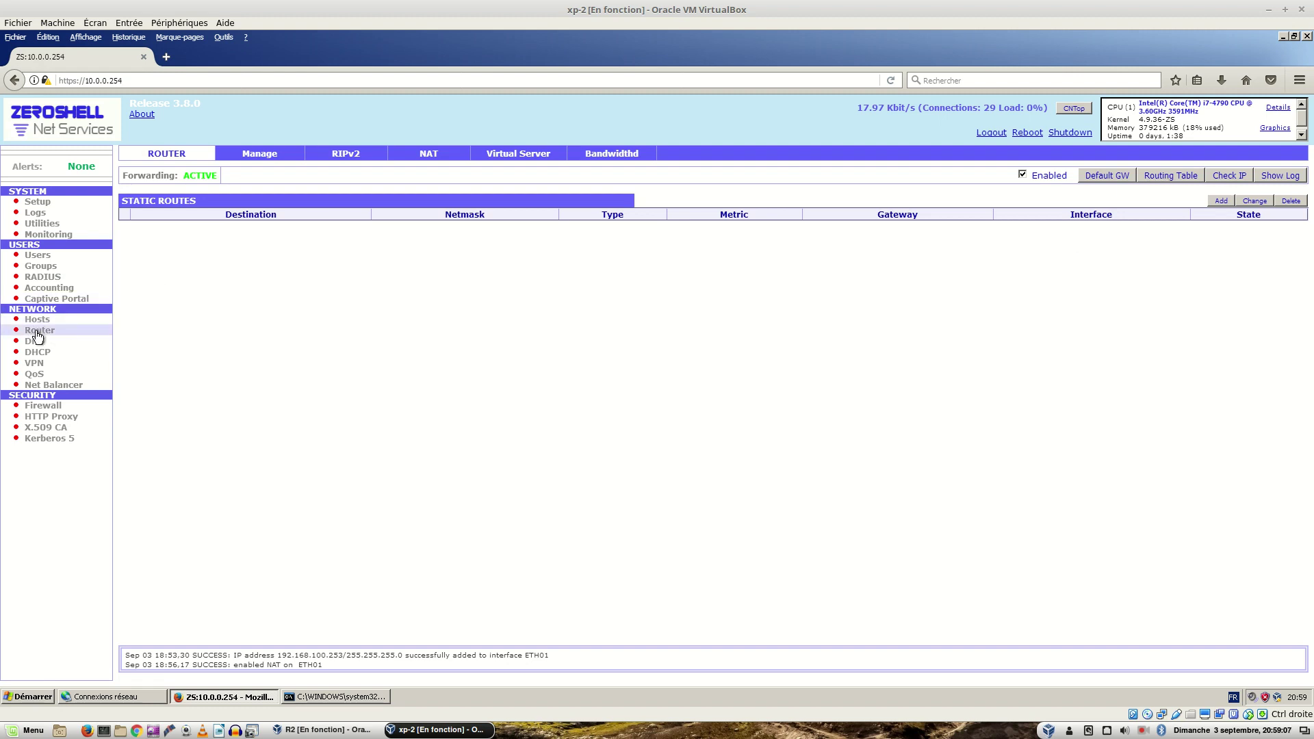
Step: Display ZeroShell's routing table, then switch to xp-1 showing its successful 8.8.8.8 pings
click(1177, 179)
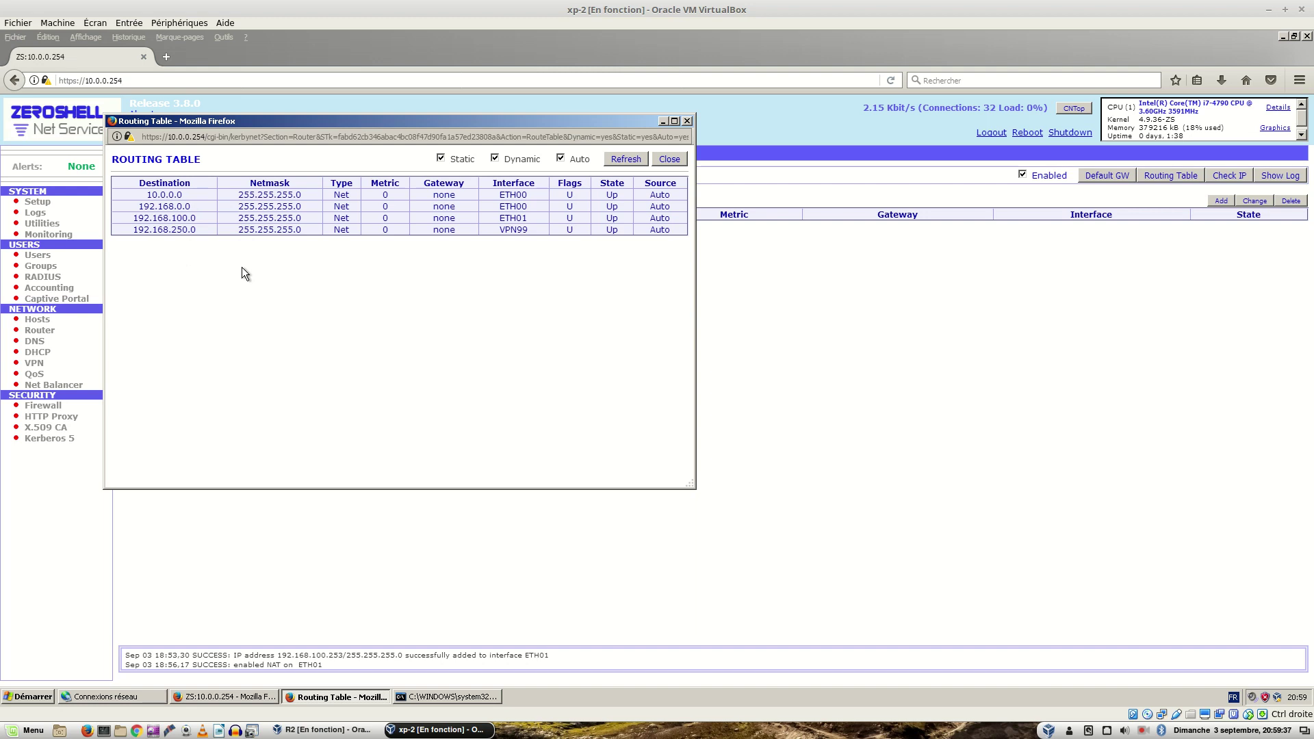
key(ctrl+alt+Right)
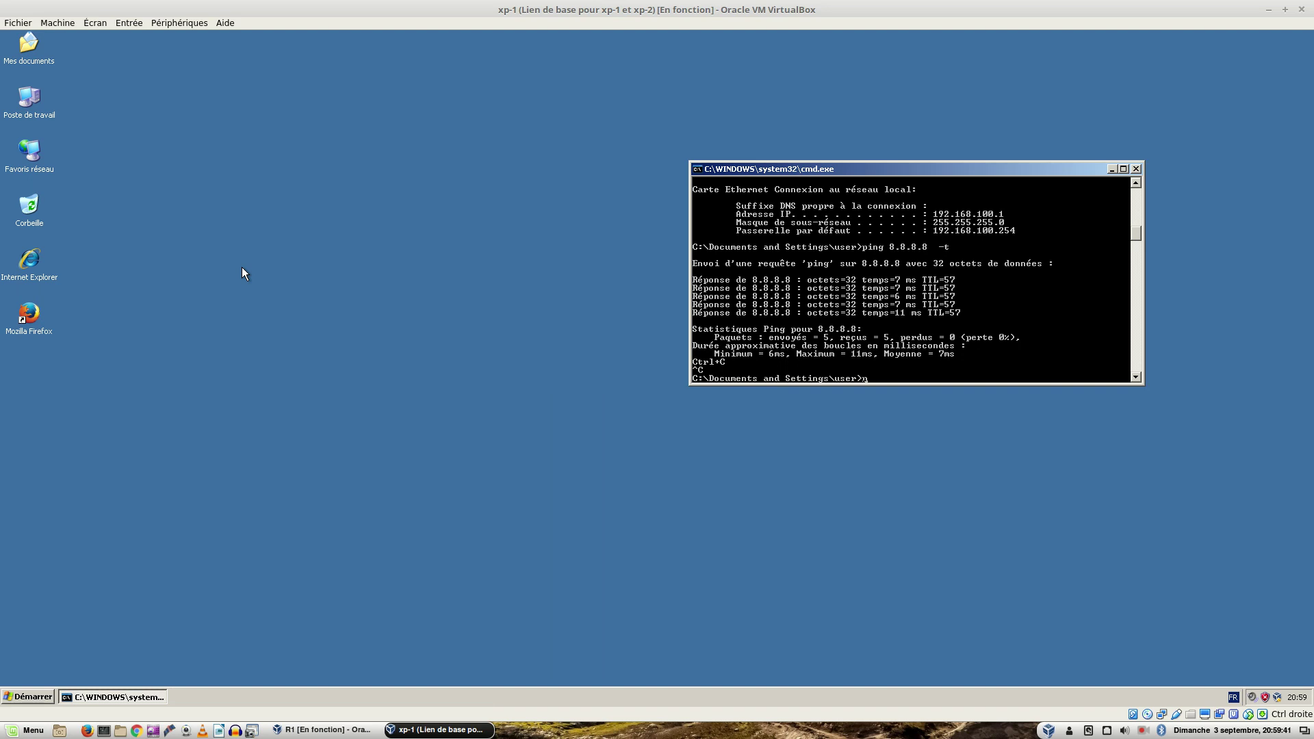
Step: Check the PDF network diagram and xp-1's pings, then return to xp-2's routing table
key(ctrl+alt+Left)
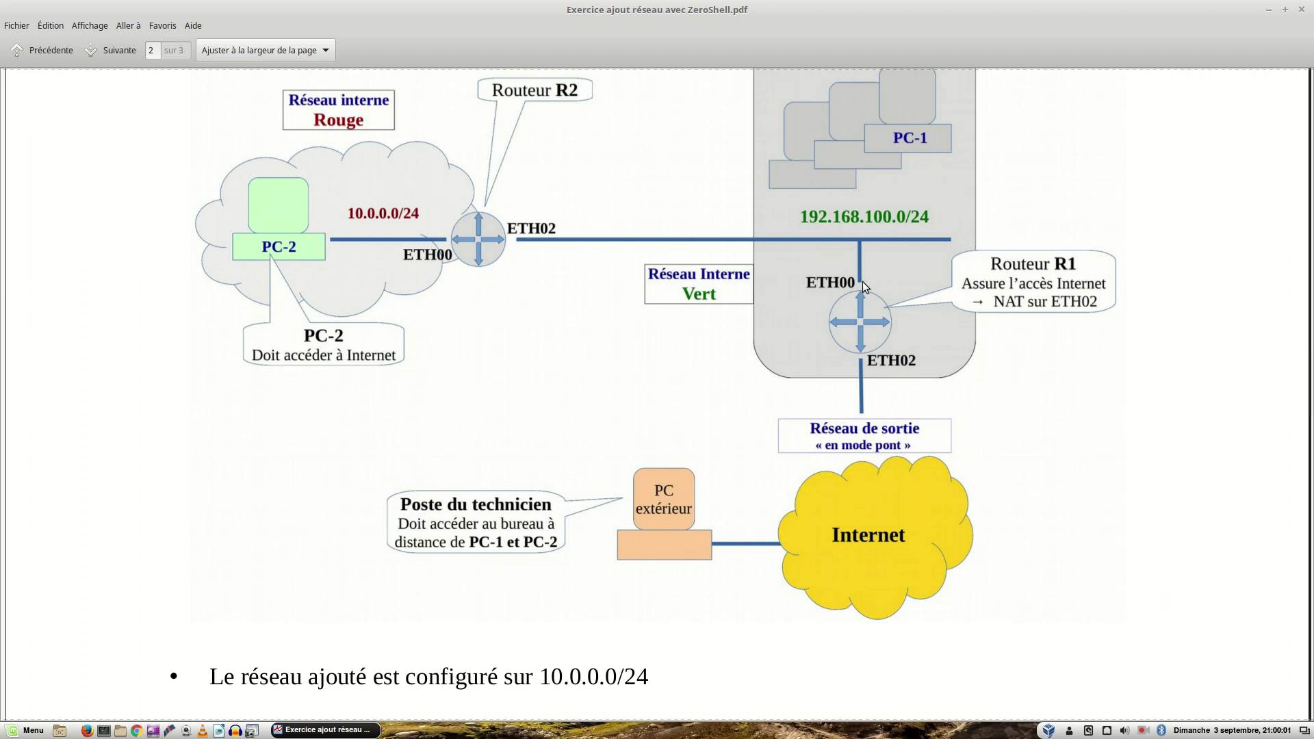
key(ctrl+alt+Right)
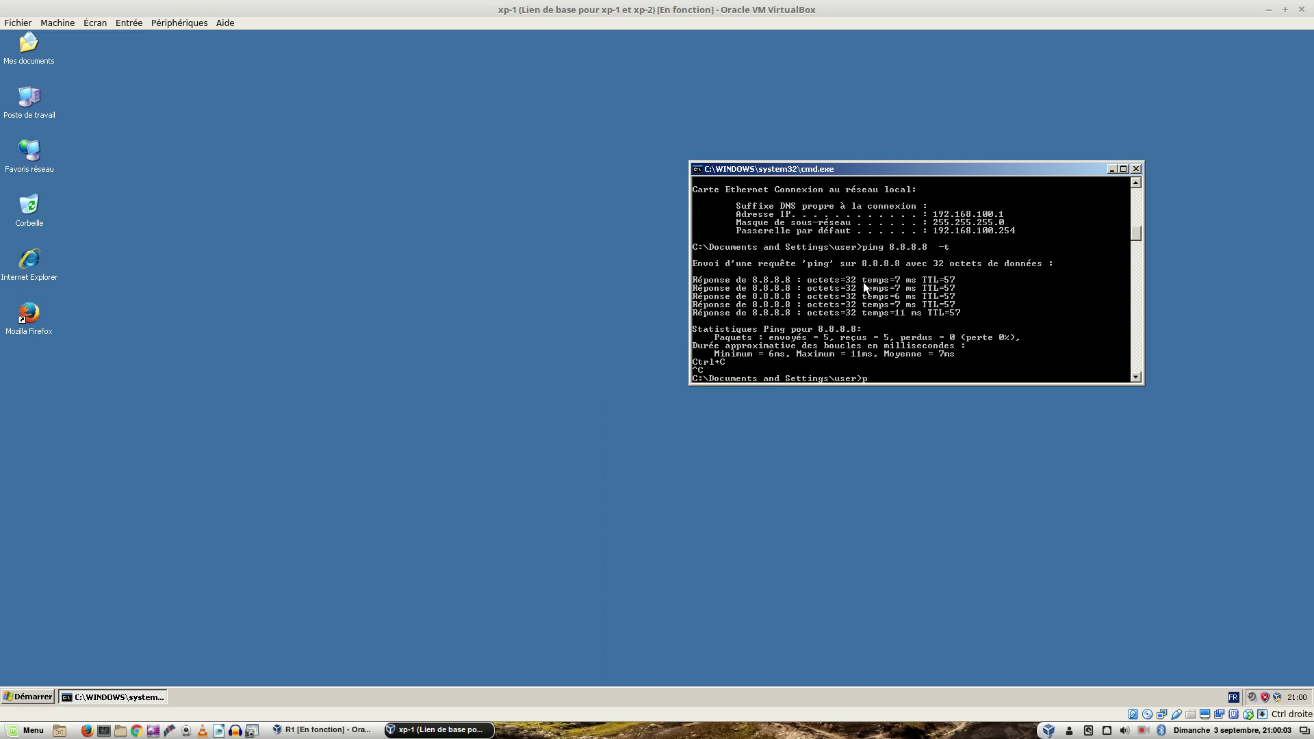
key(ctrl+alt+Right)
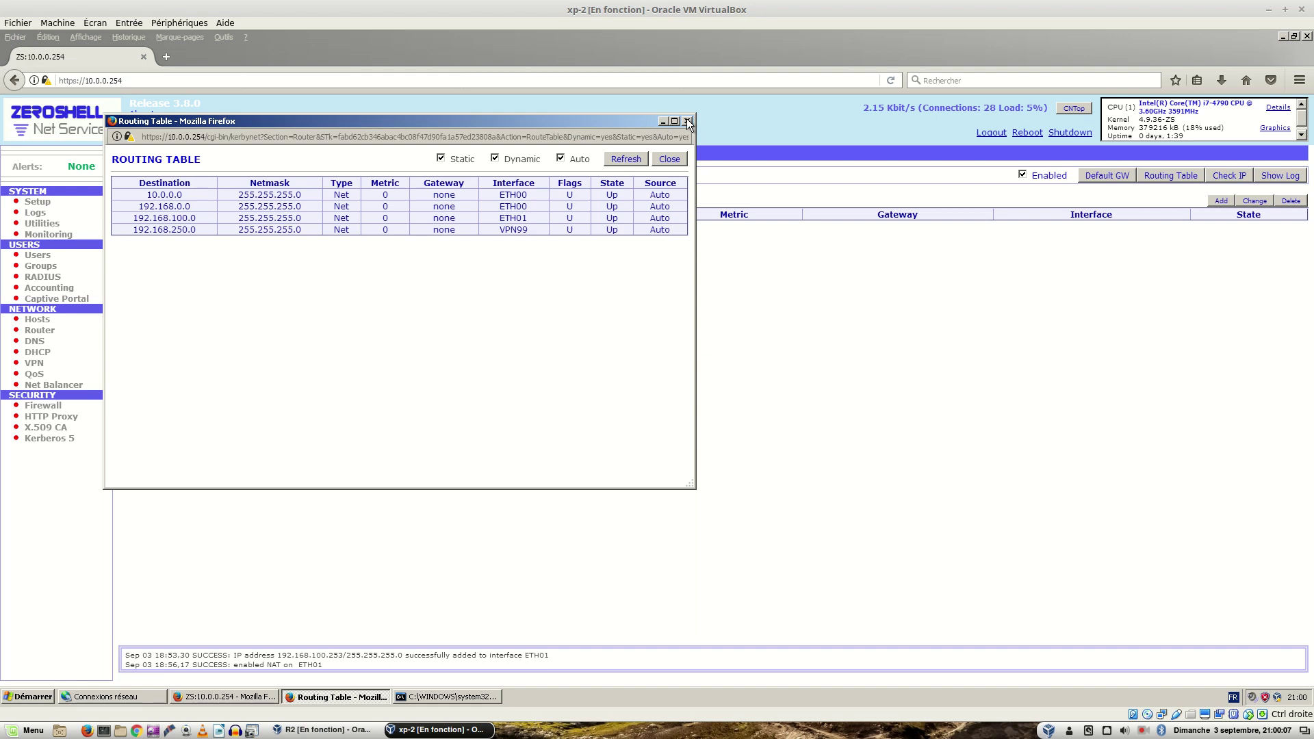
Step: Close the routing table, then open and dismiss the Default Gateway dialog without a value
click(671, 159)
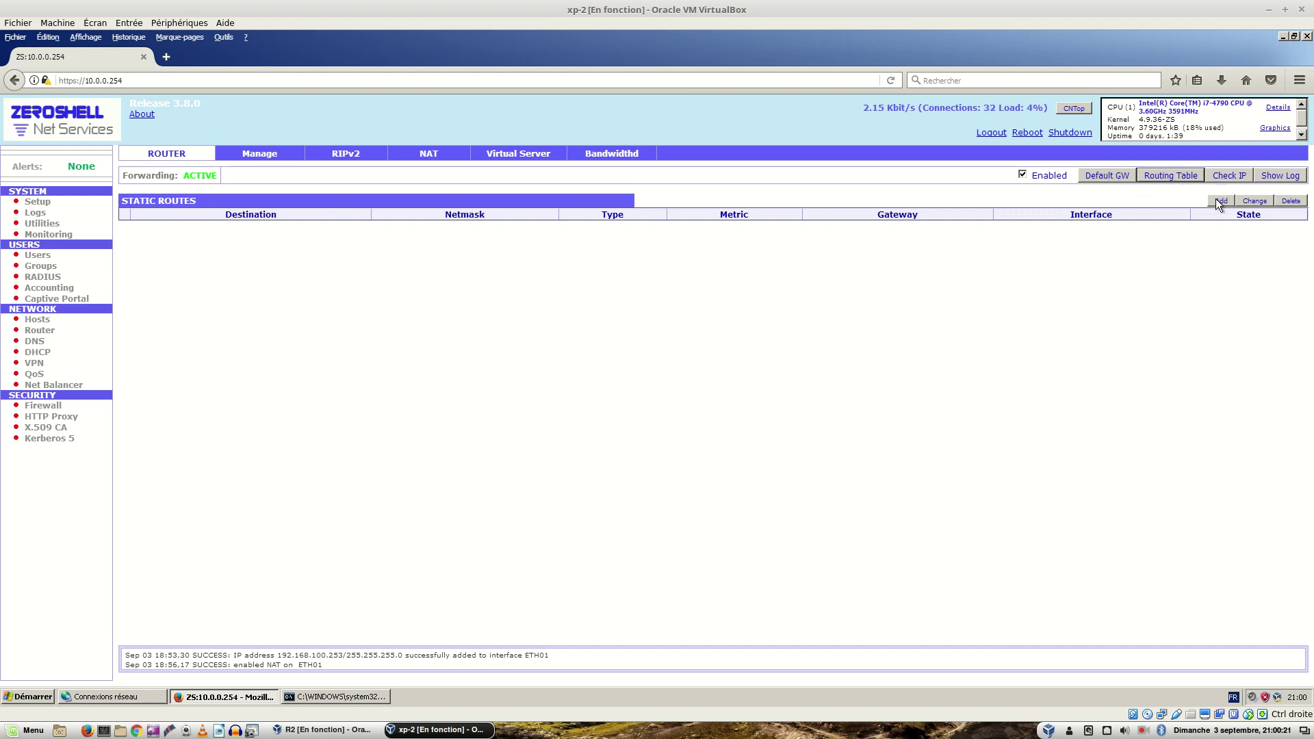
click(1115, 175)
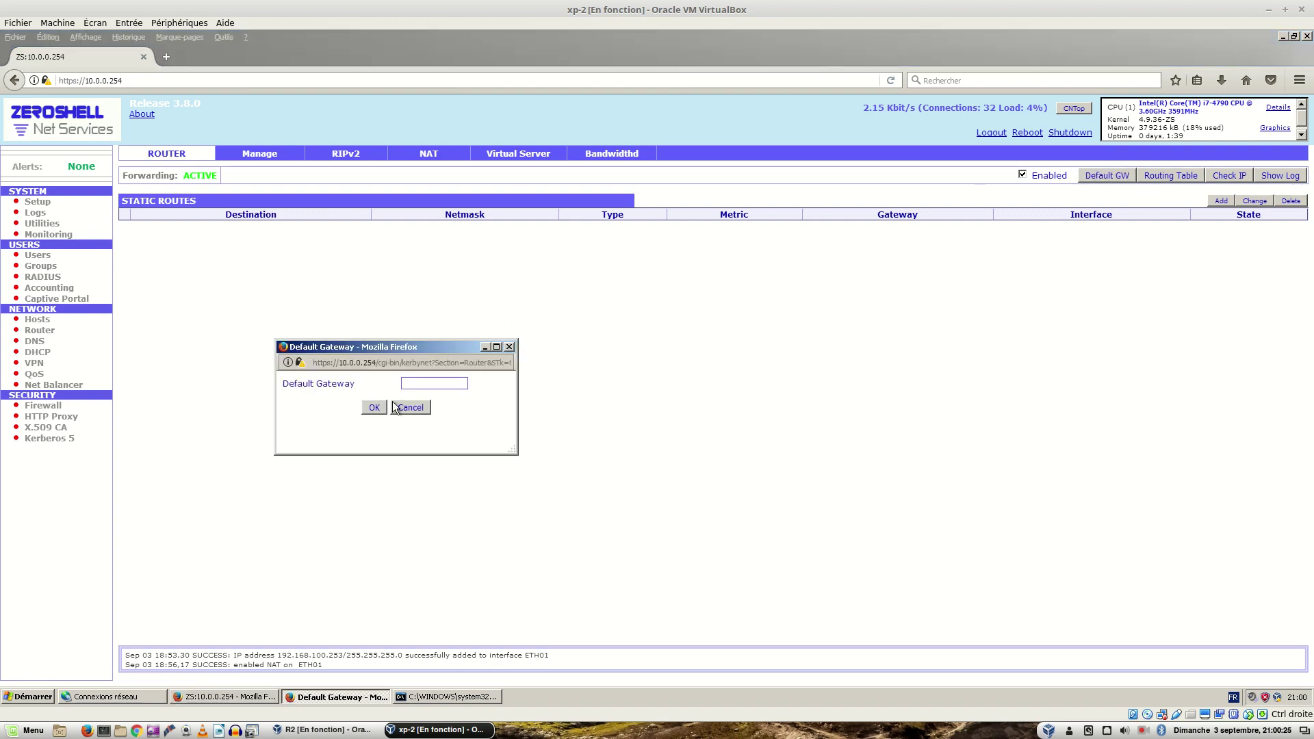
click(509, 346)
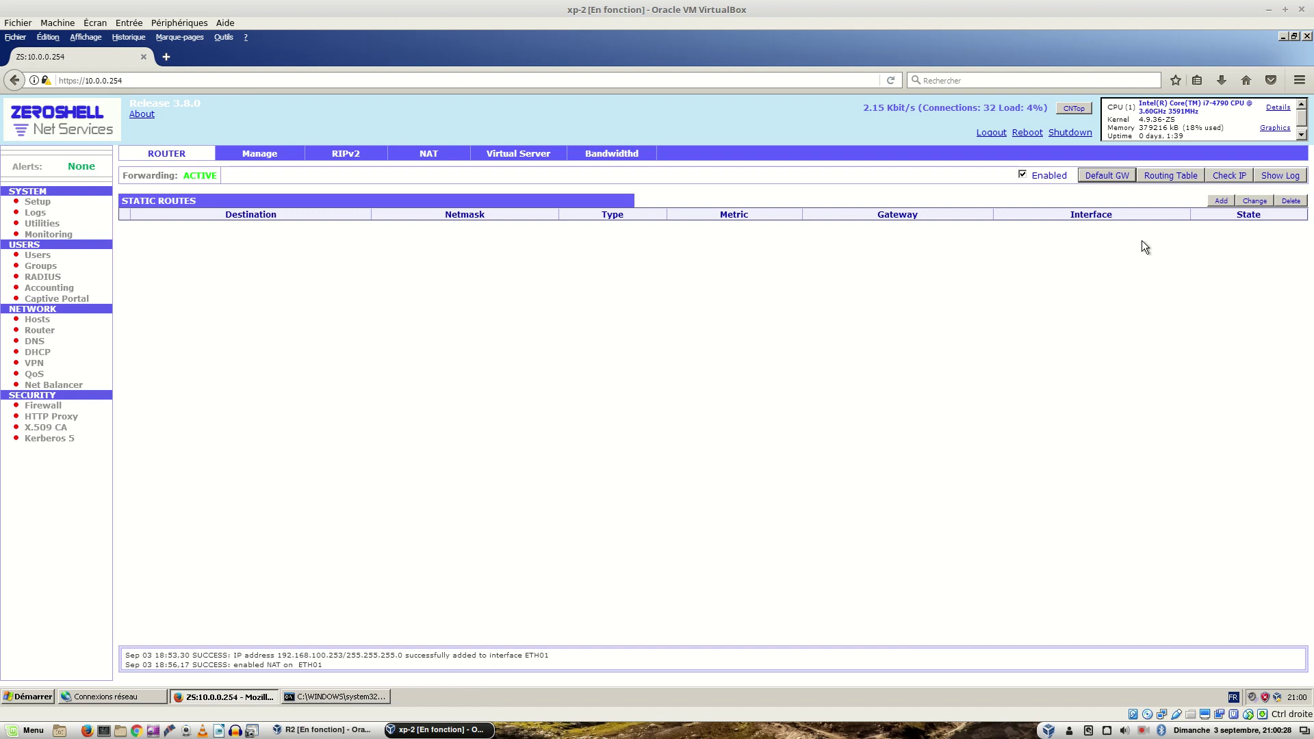
Step: Add static route 0.0.0.0 netmask 0.0.0.0 via gateway 192.168.100.254, checking the exercise PDF
click(1221, 201)
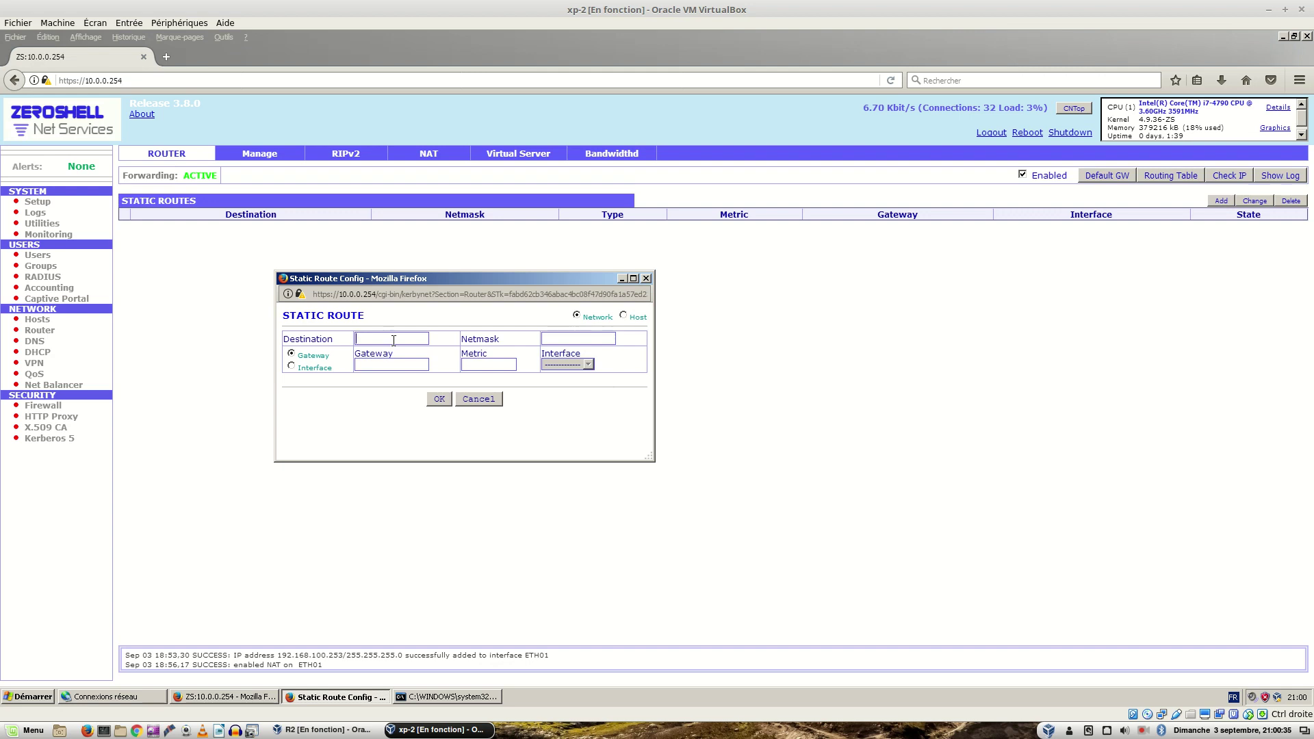
text(0.0.0.0)
key(Tab)
key(Tab)
key(Tab)
text(192.168.100.254)
key(ctrl+alt+Left)
key(ctrl+alt+Left)
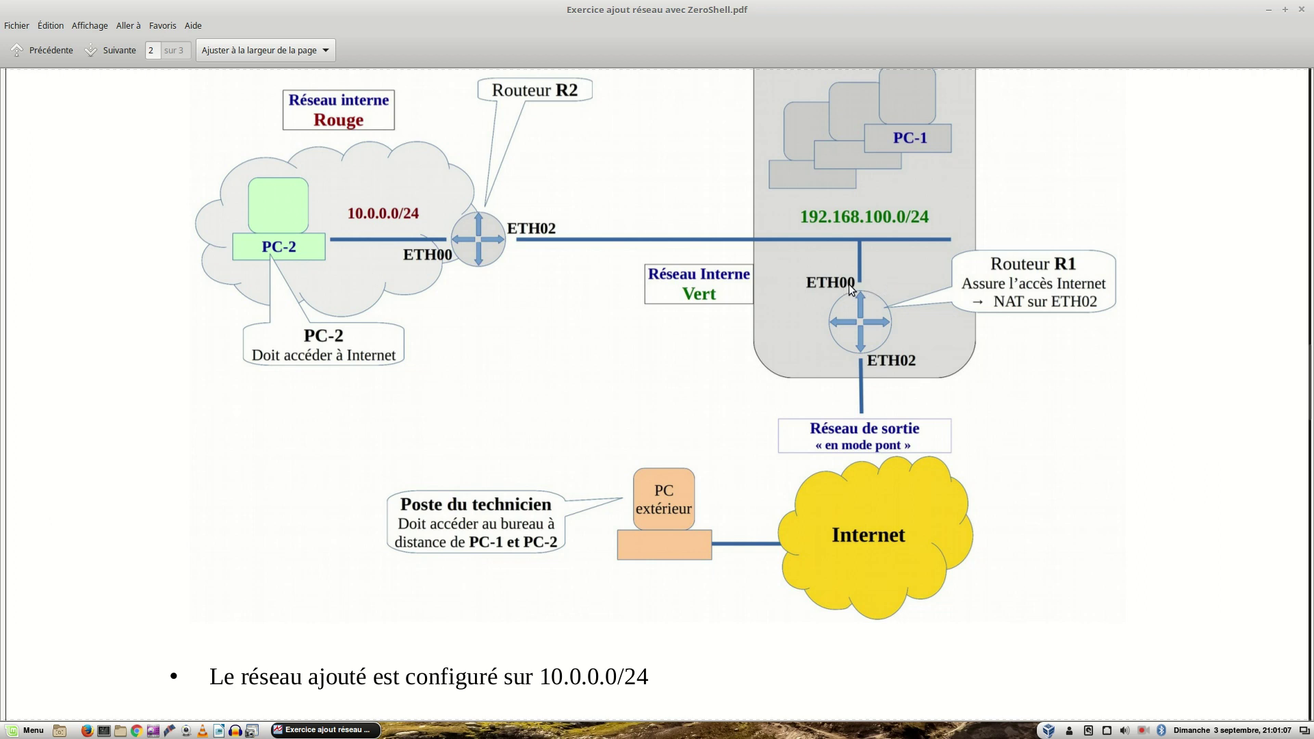
key(ctrl+alt+Right)
key(ctrl+alt+Right)
key(ctrl+alt+Right)
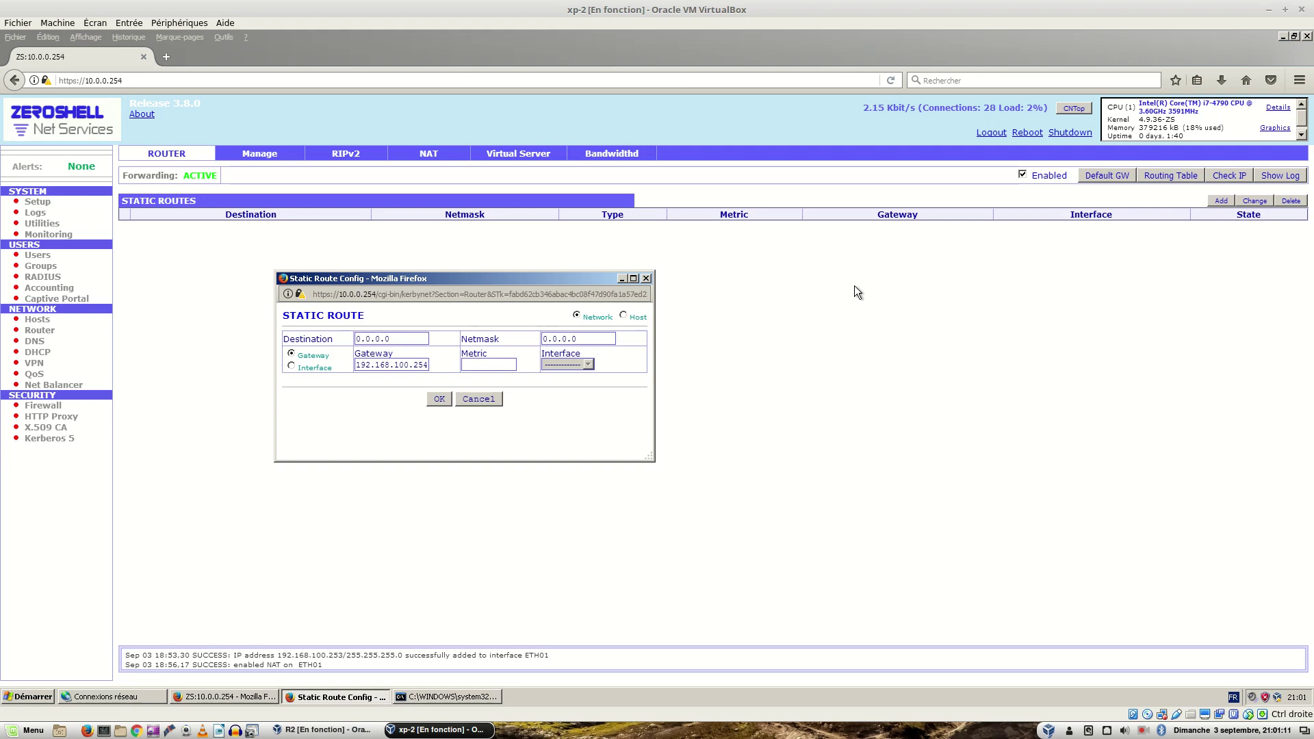
click(436, 400)
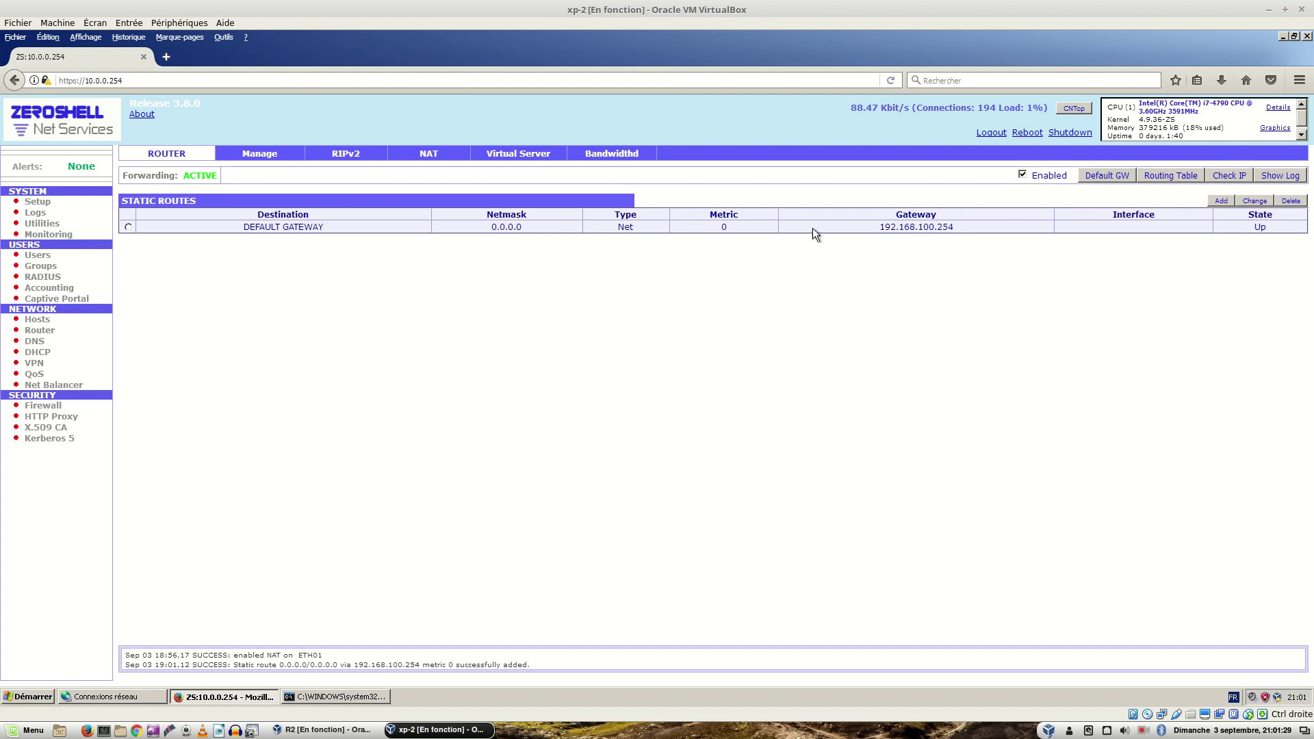
Step: Accept 192.168.100.254 in ZeroShell's Default Gateway dialog
click(1095, 175)
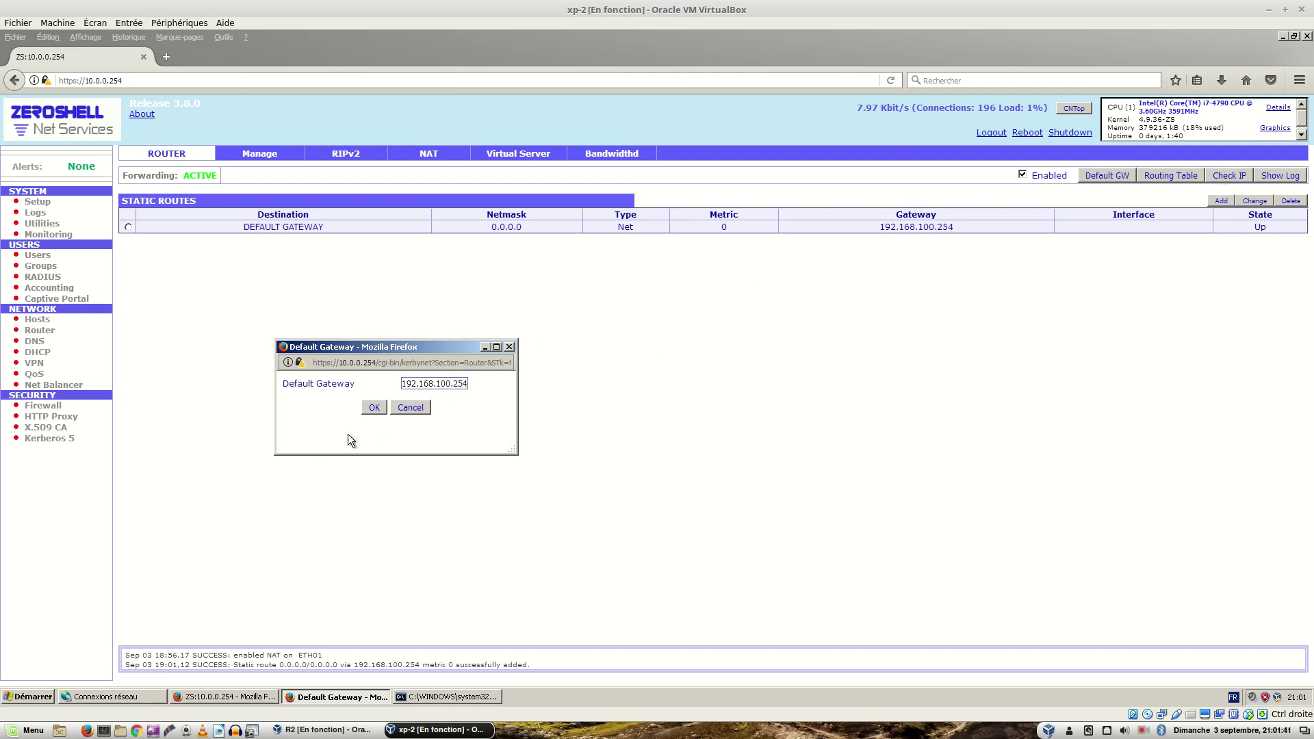
click(363, 411)
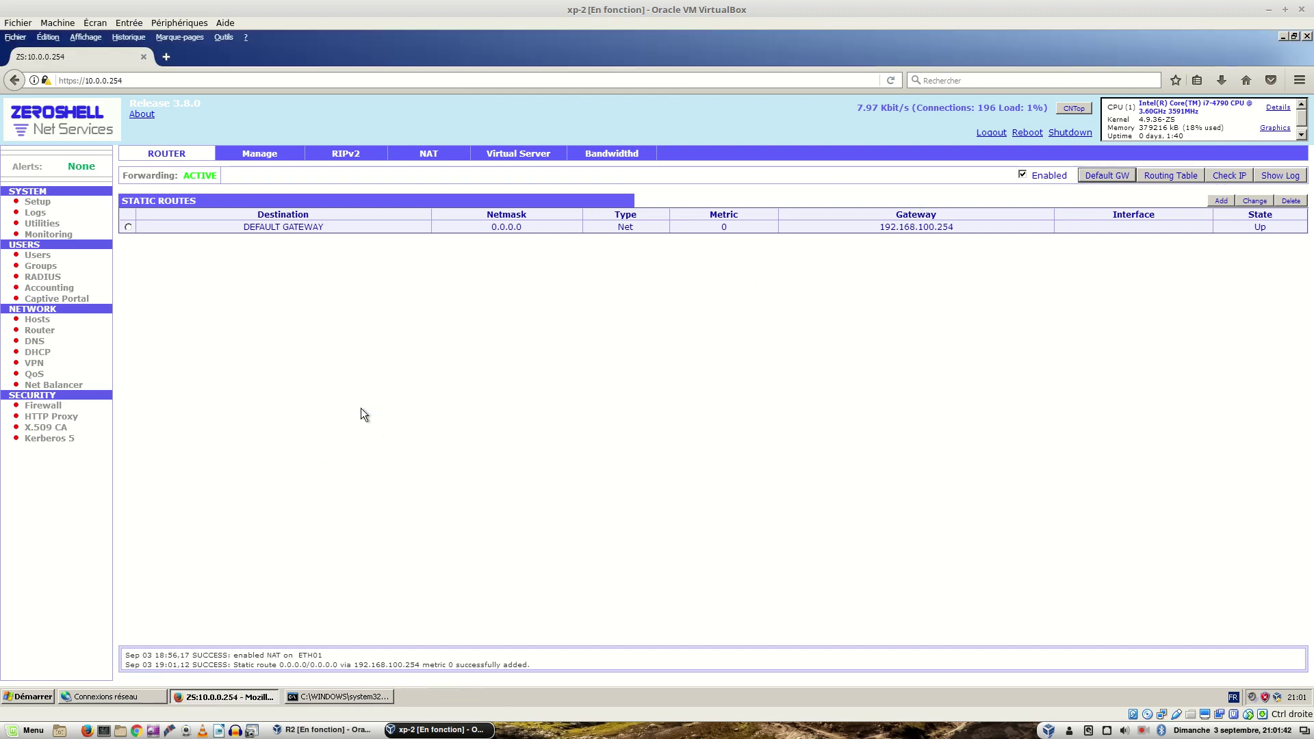
Step: Ping 192.168.1.37 from ZeroShell's Utilities with ARP Check off, receiving 3 of 3 replies
click(45, 224)
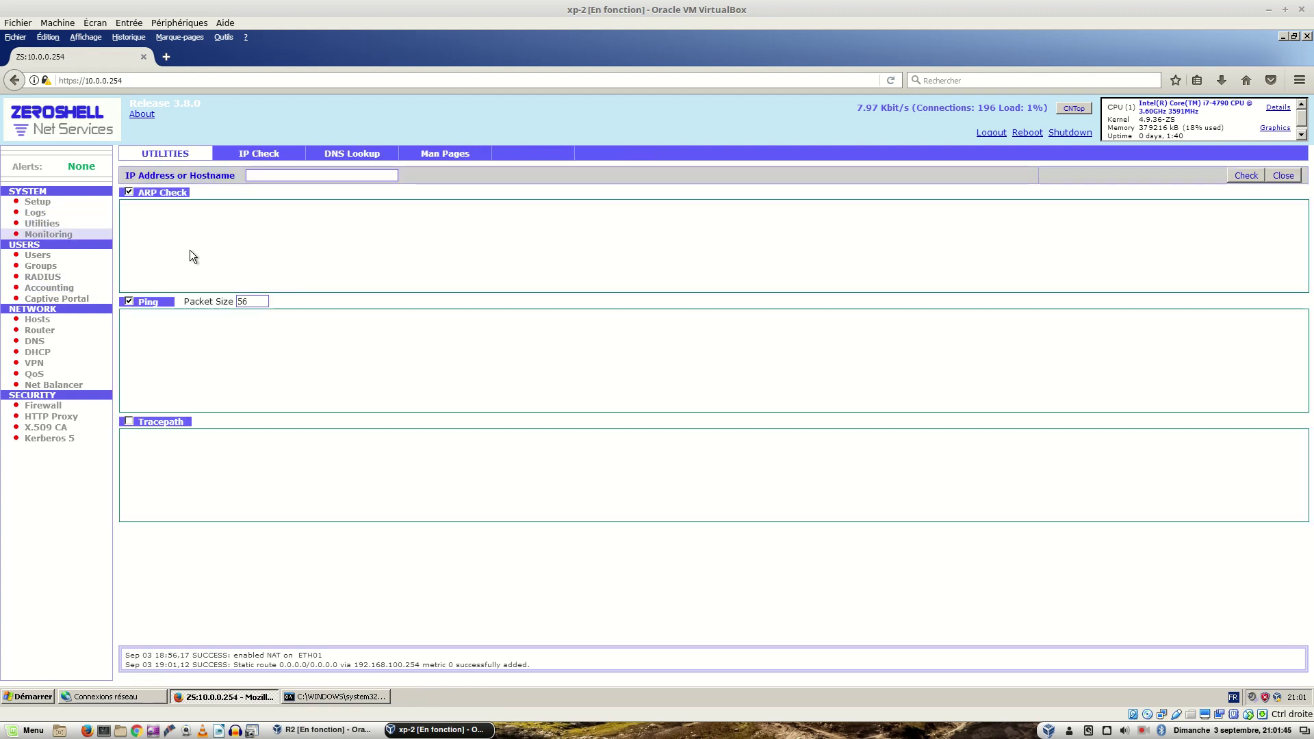
click(128, 192)
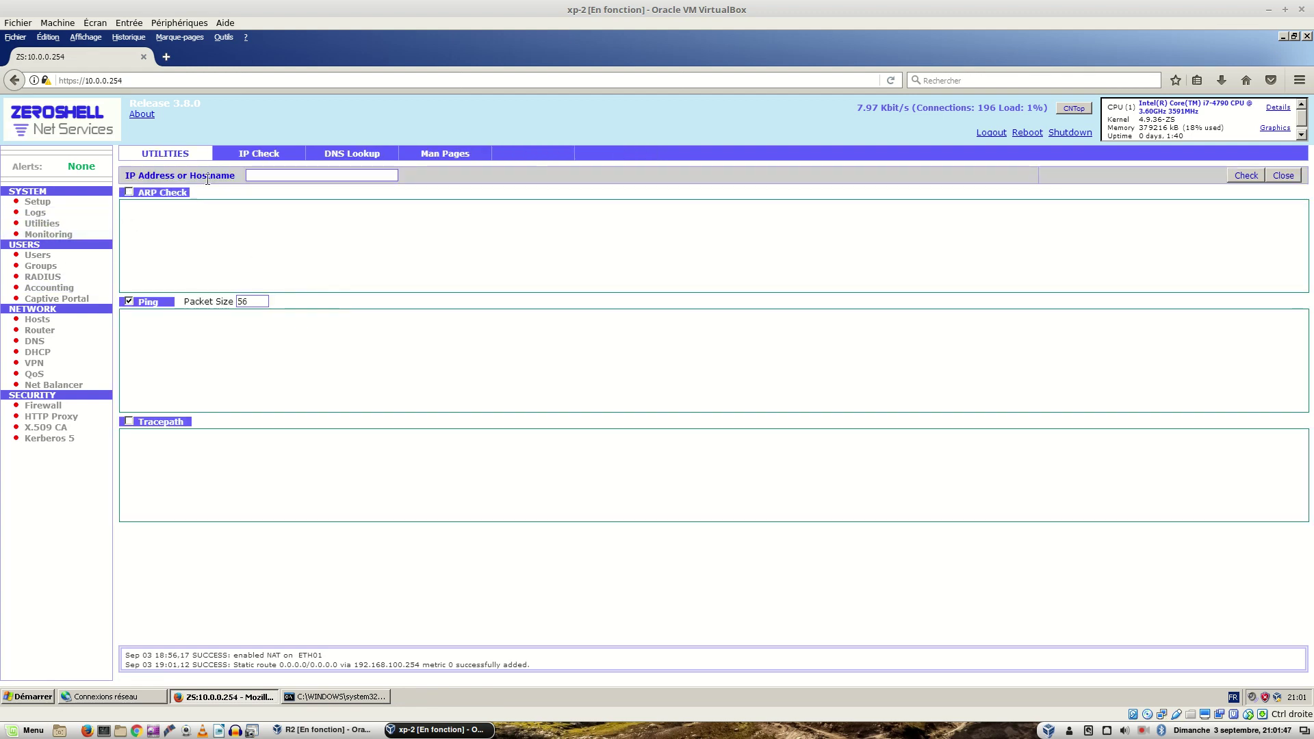
click(257, 173)
text(192.168.1.37)
click(1243, 172)
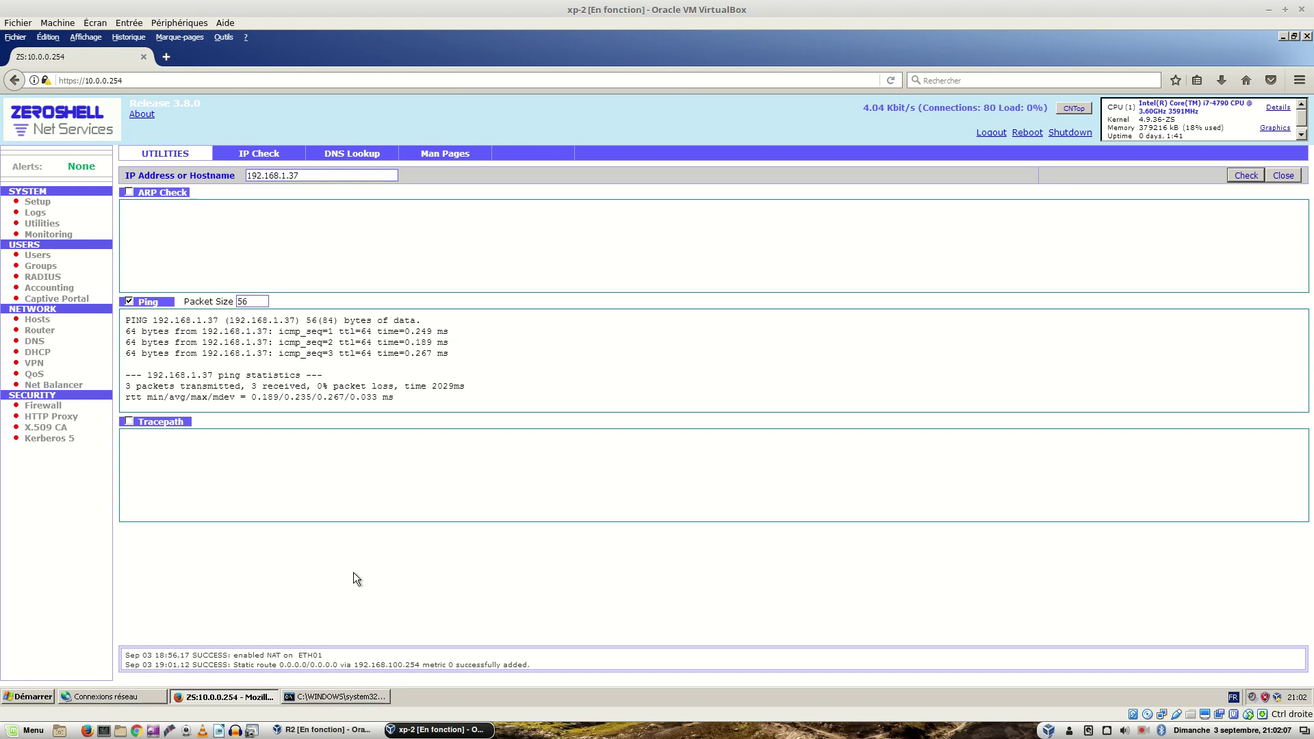
Step: Clear PC-2's console, ping 8.8.8.8, and highlight the line about the 10.0.0.0/24 network
click(333, 698)
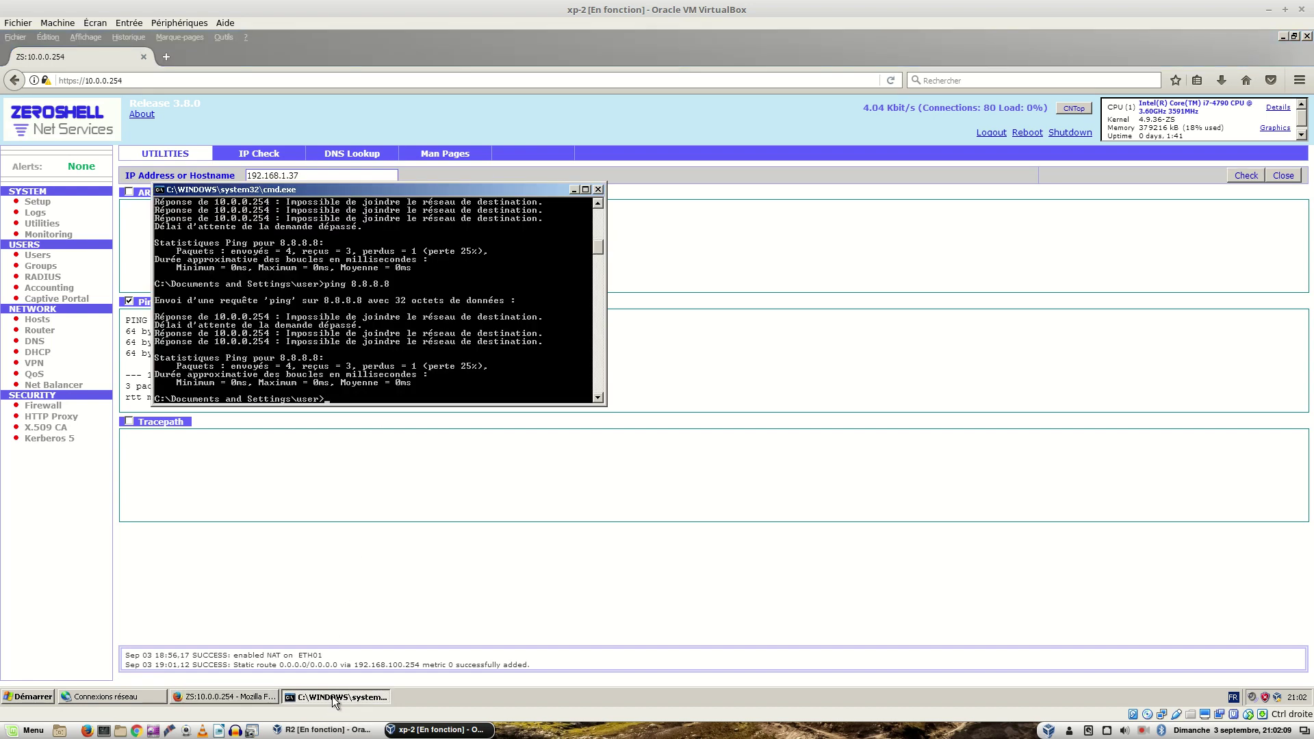
text(cls)
key(Return)
text(ping 8.8.8.8)
key(Return)
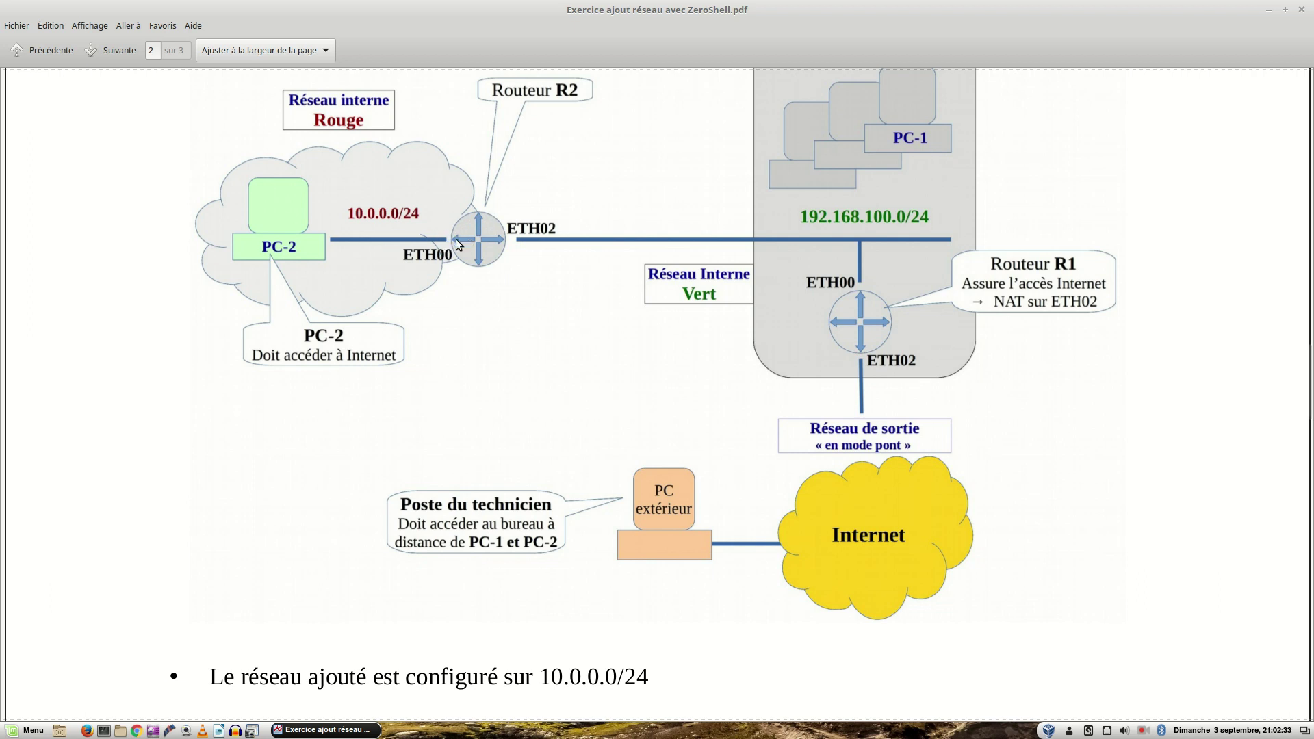
drag(896, 456, 401, 228)
Step: Traceroute 8.8.8.8 via 10.0.0.254 and 192.168.100.254, stop it after hop 6, then close the console
key(ctrl+alt+Right)
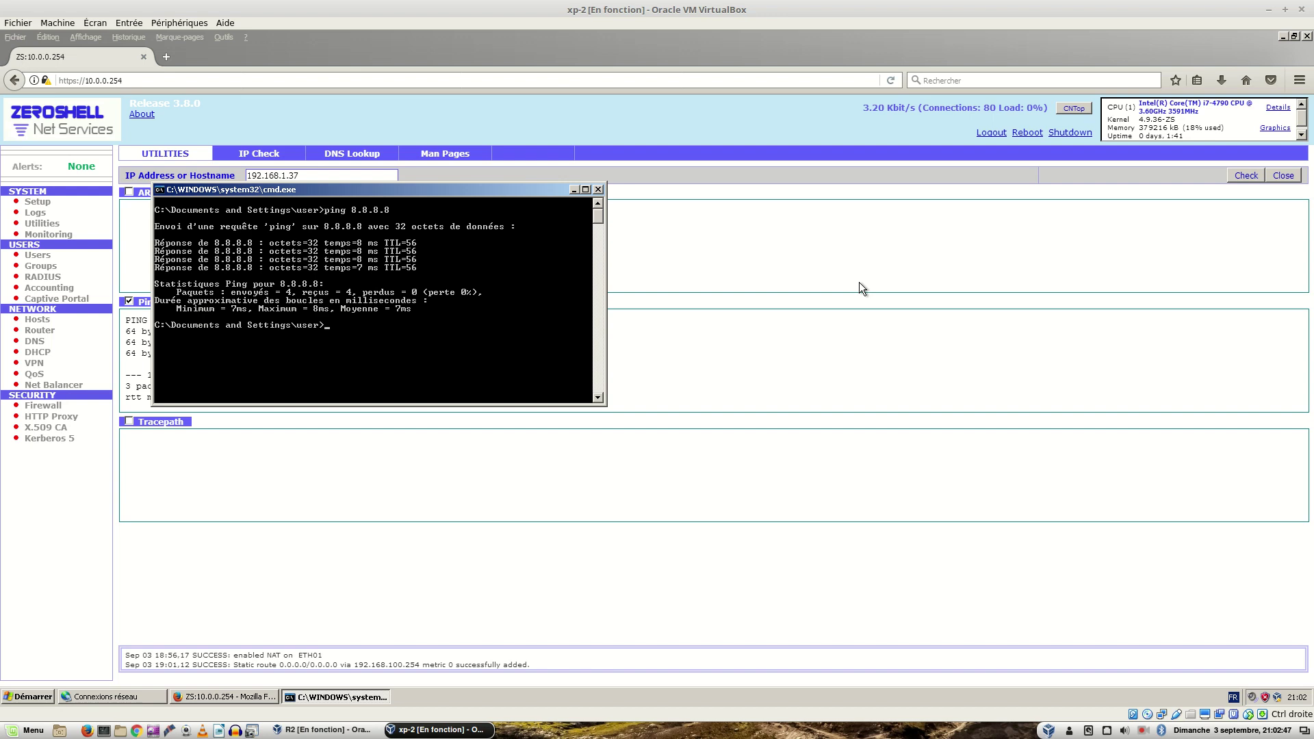
key(Up)
key(Home)
key(Delete)
key(Delete)
key(Delete)
key(Delete)
key(Delete)
text(tracert)
key(Return)
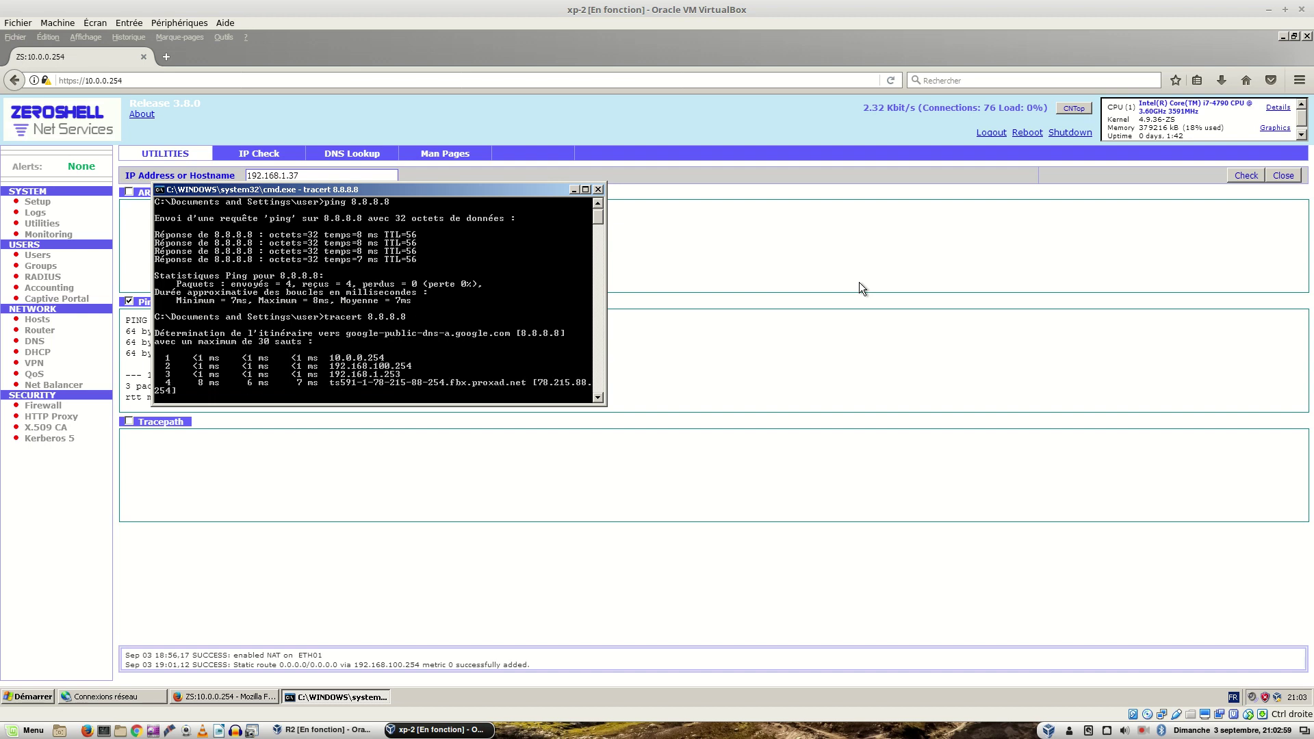
key(ctrl+c)
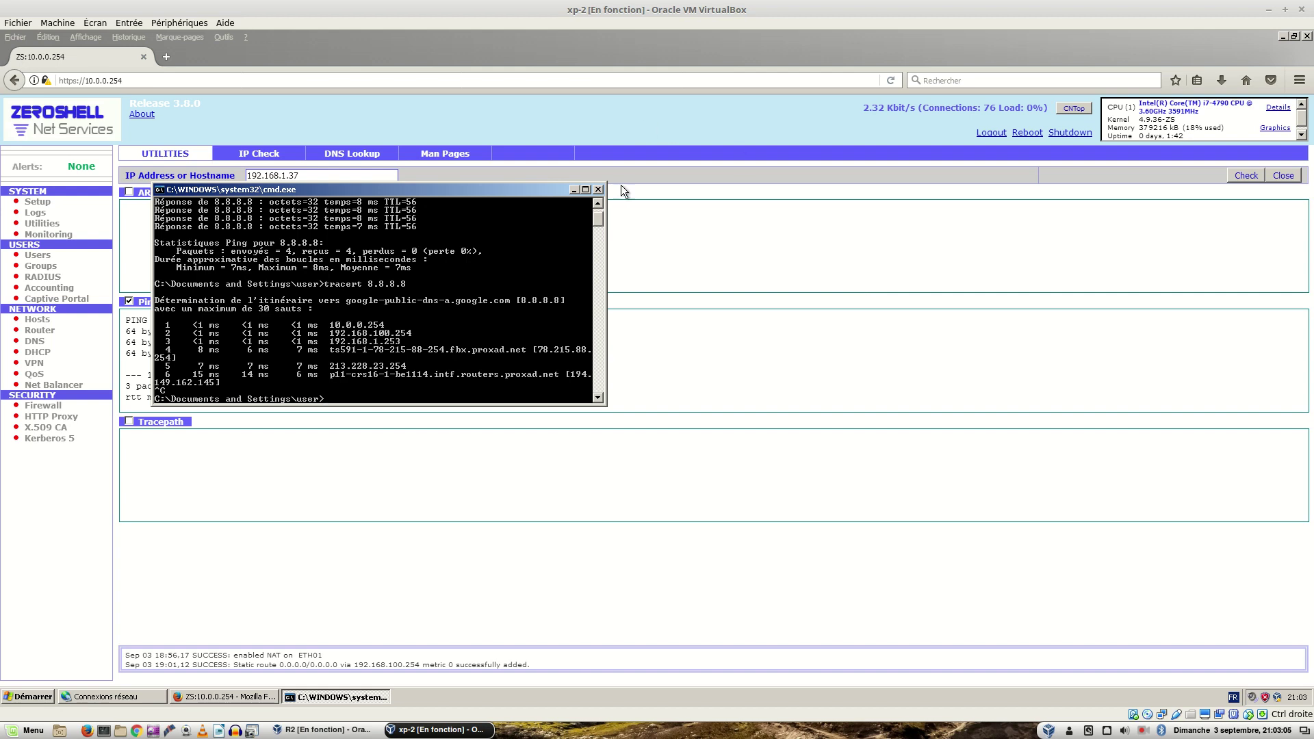
click(599, 190)
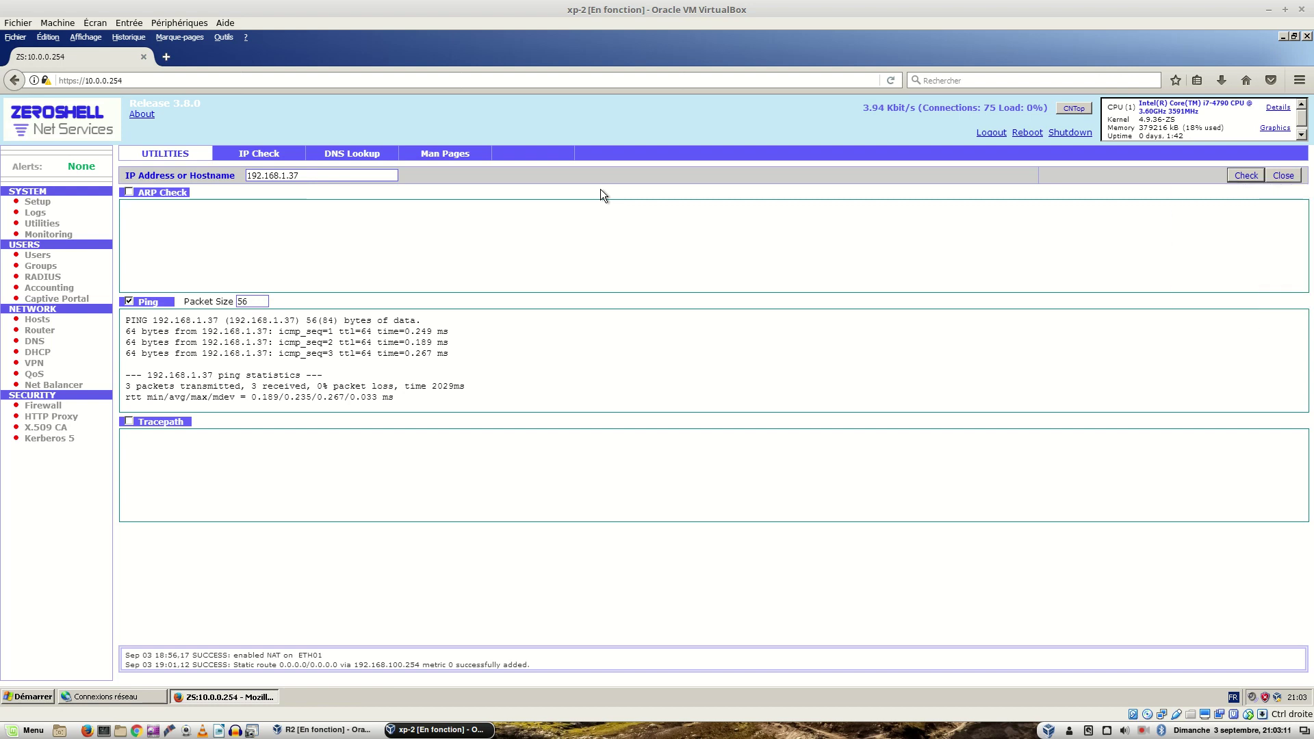
Step: Clear the PDF text selection and scroll past Schéma 2 to the paragraphs explaining NAT on R2
key(ctrl+alt+Left)
key(ctrl+alt+Left)
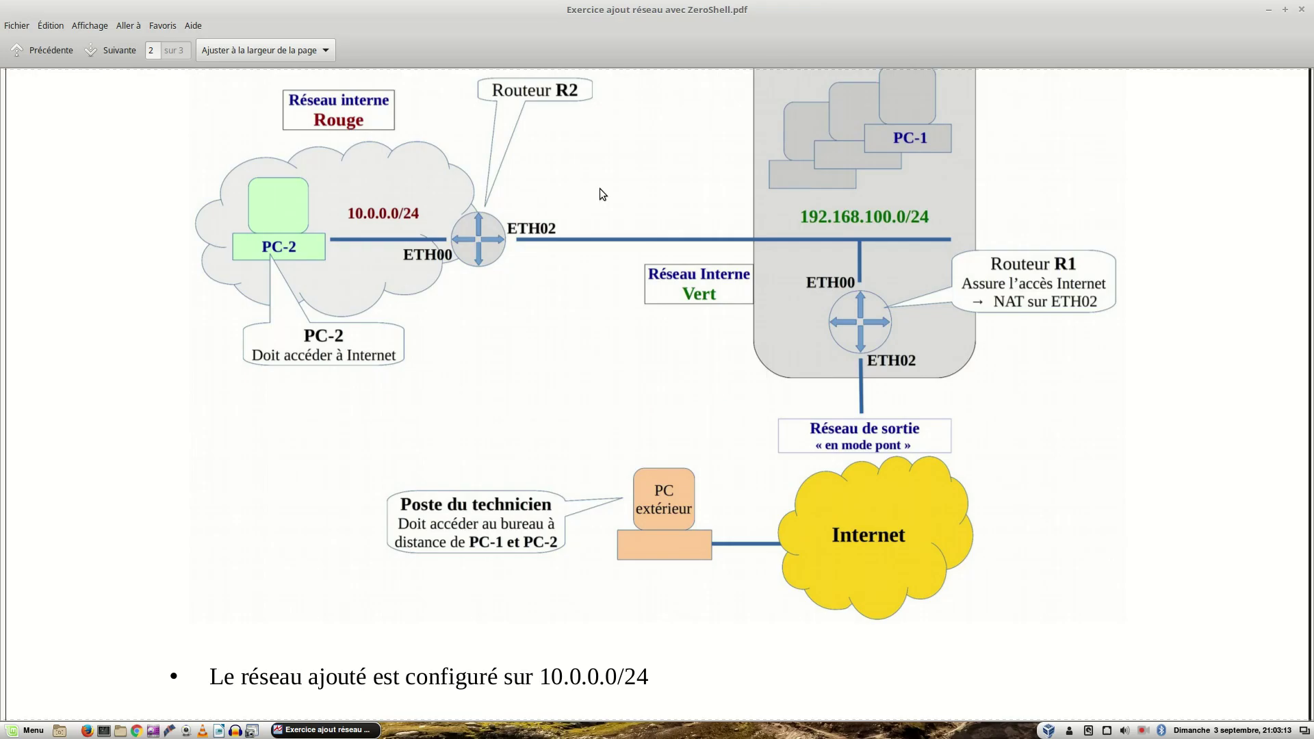
scroll(713, 379, up, 4)
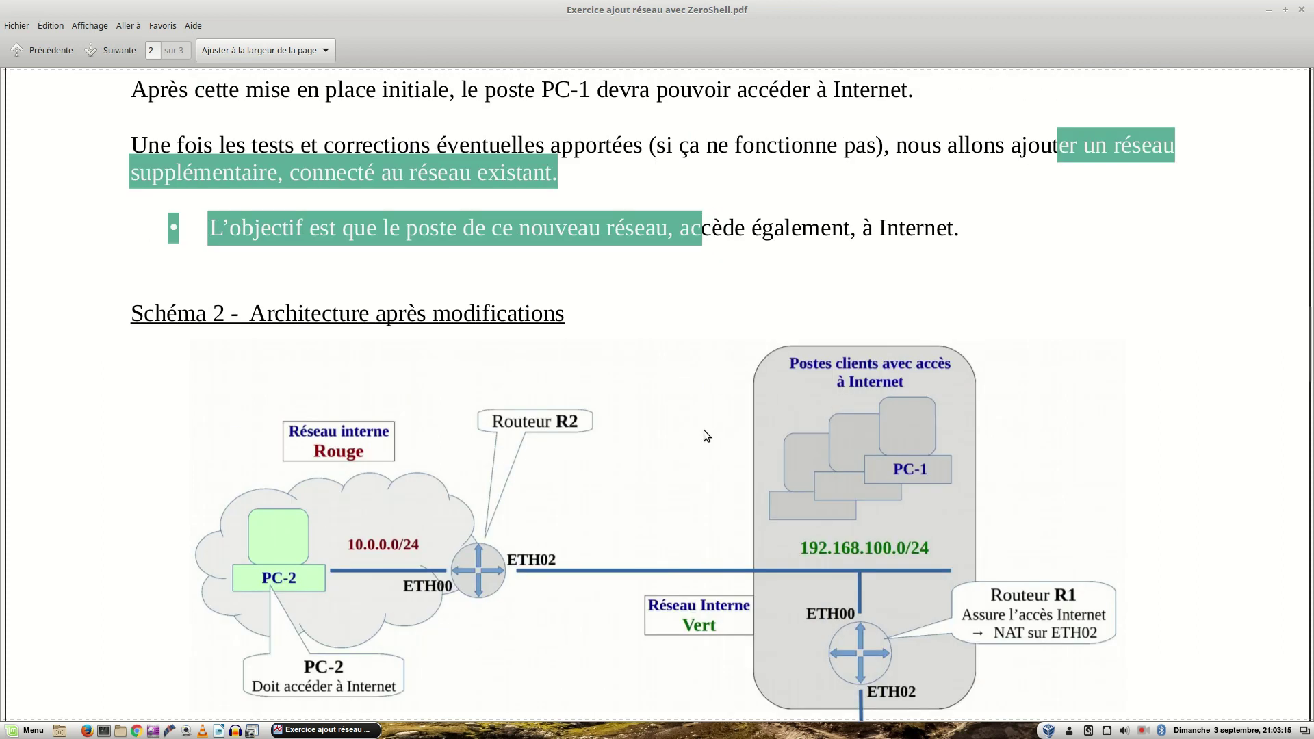
scroll(703, 430, up, 2)
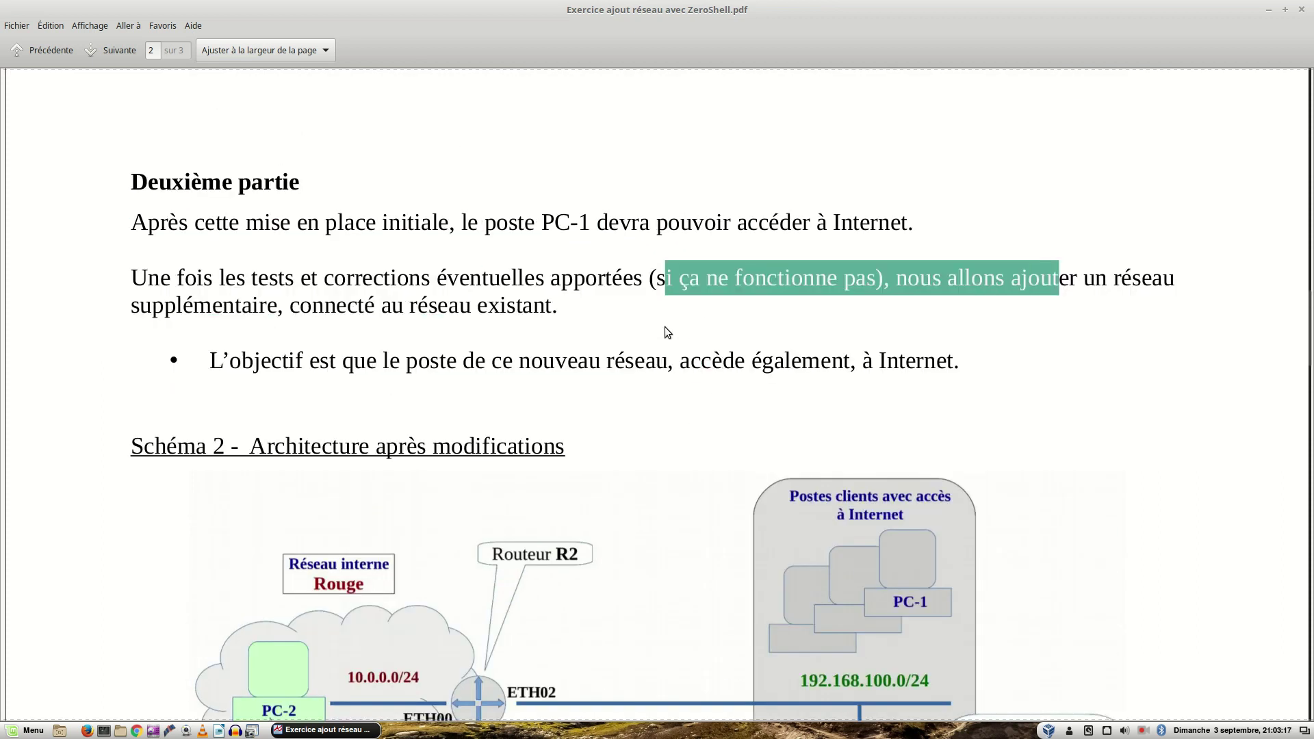
click(662, 294)
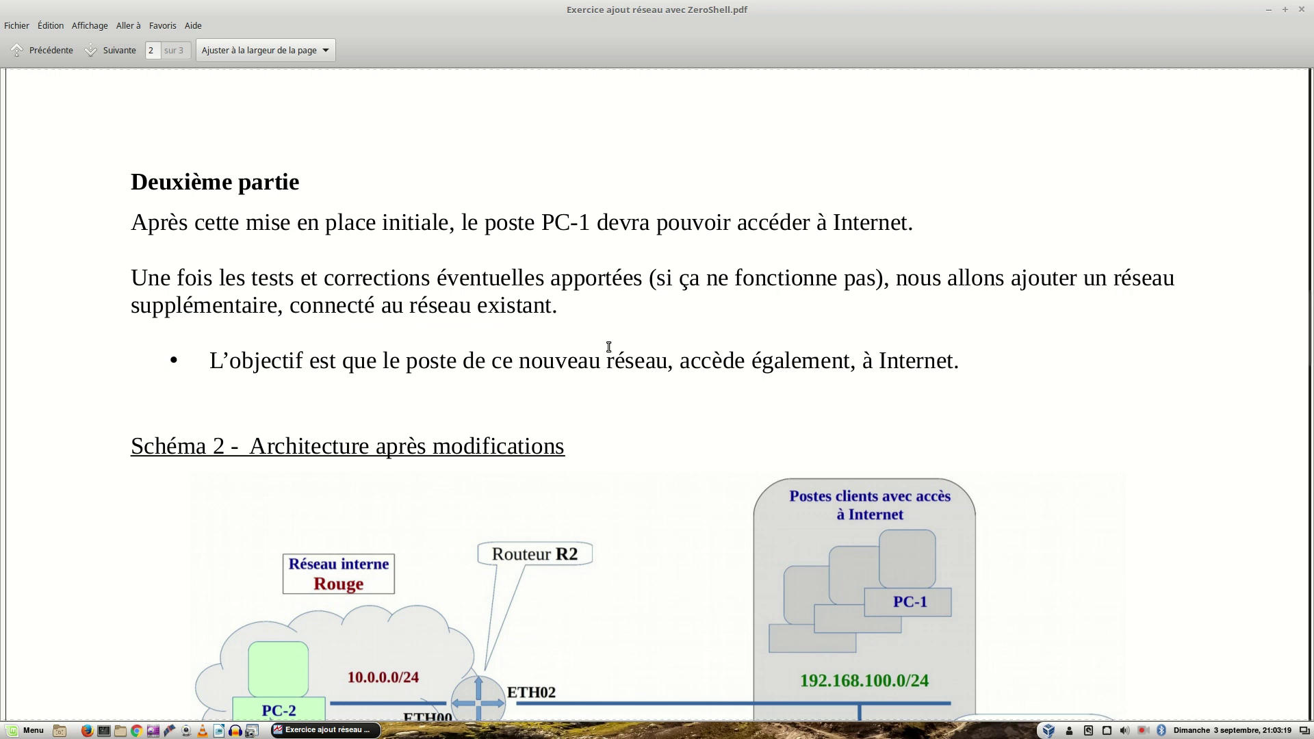
scroll(493, 407, down, 4)
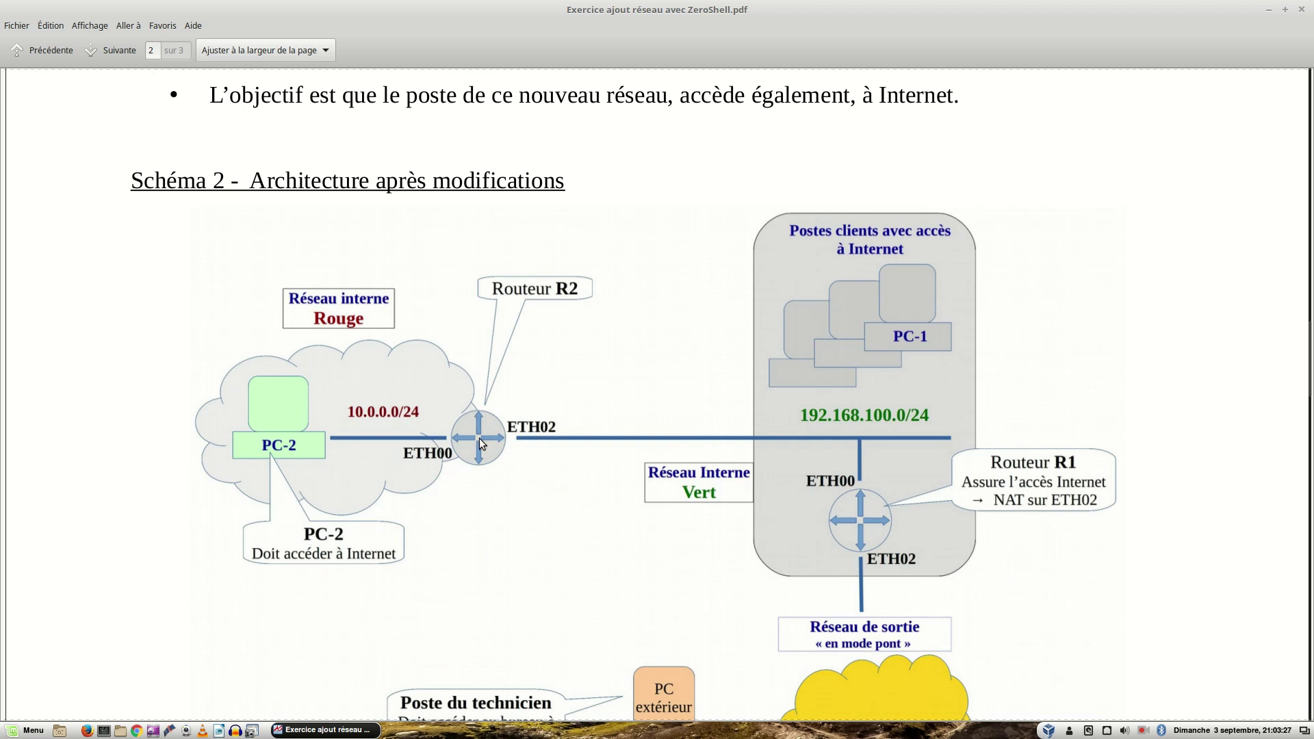
scroll(454, 427, down, 8)
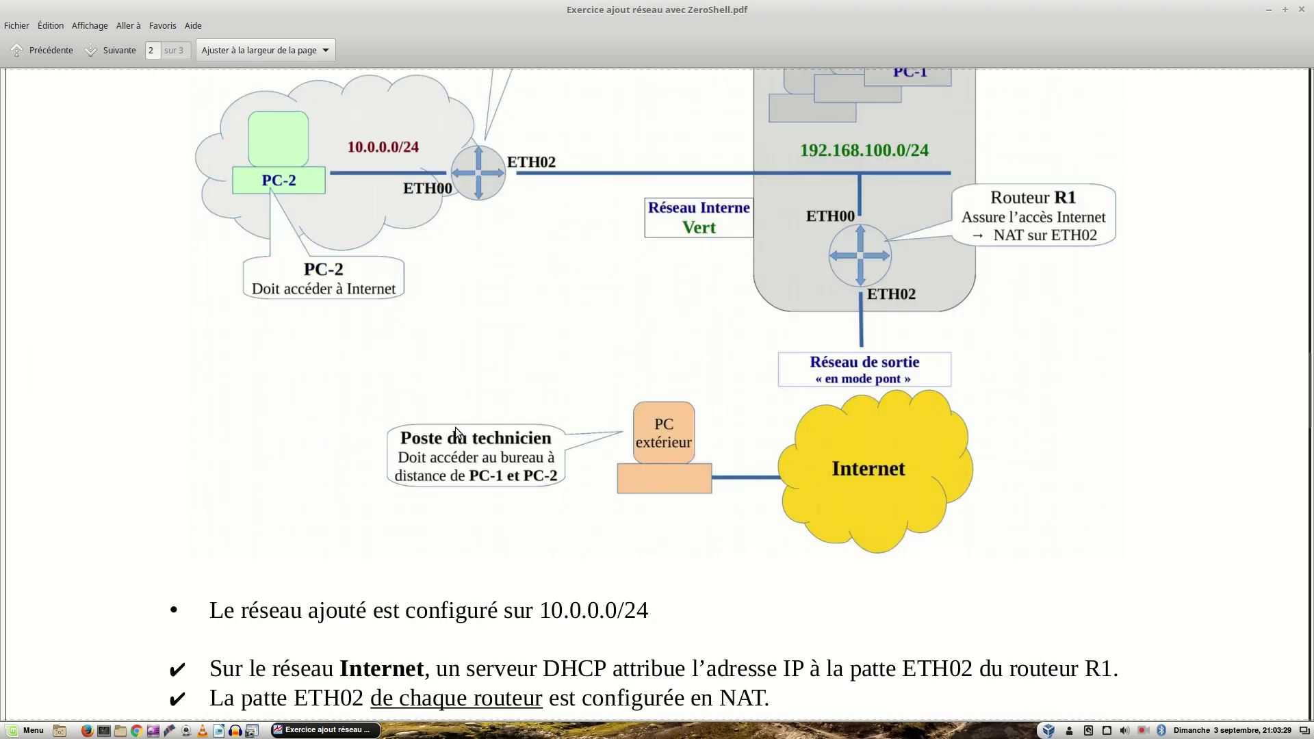
scroll(456, 429, down, 2)
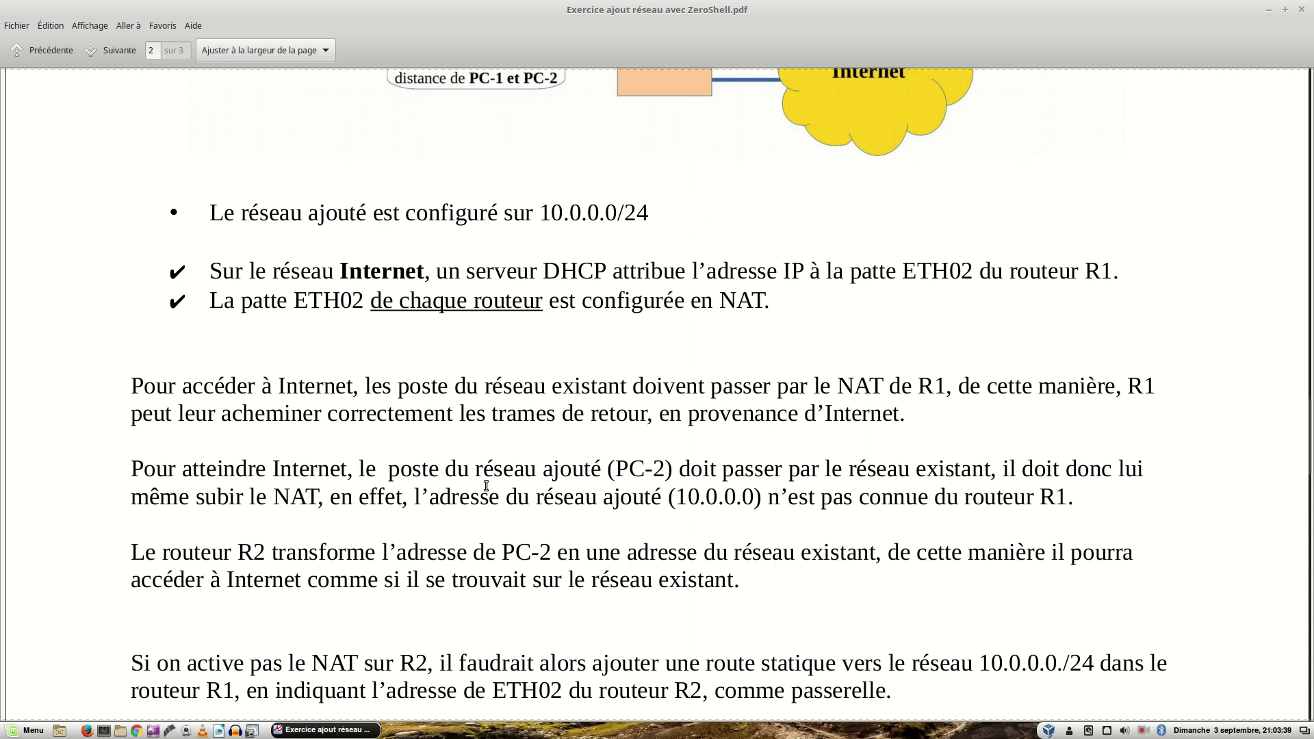
Step: Scroll down the exercise PDF to the Troisième partie heading about PAT port-forwarding rules
scroll(486, 486, down, 2)
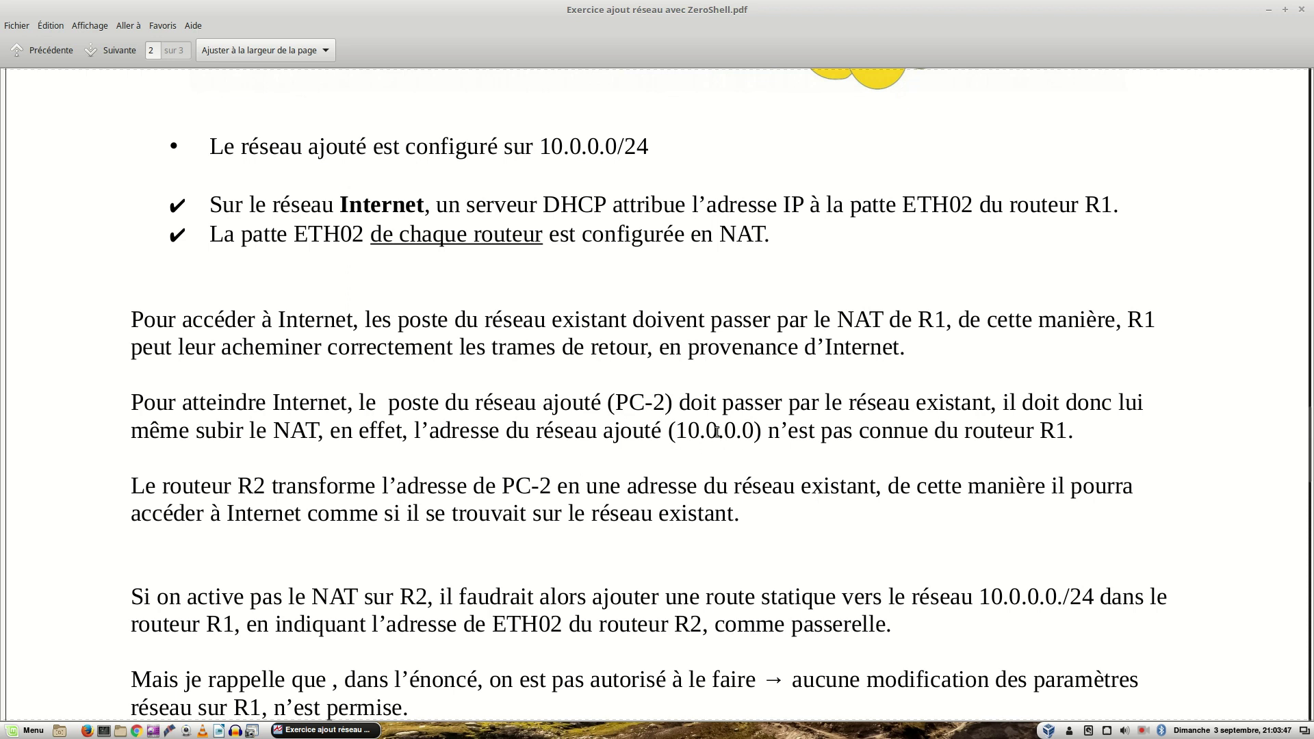
scroll(640, 416, down, 3)
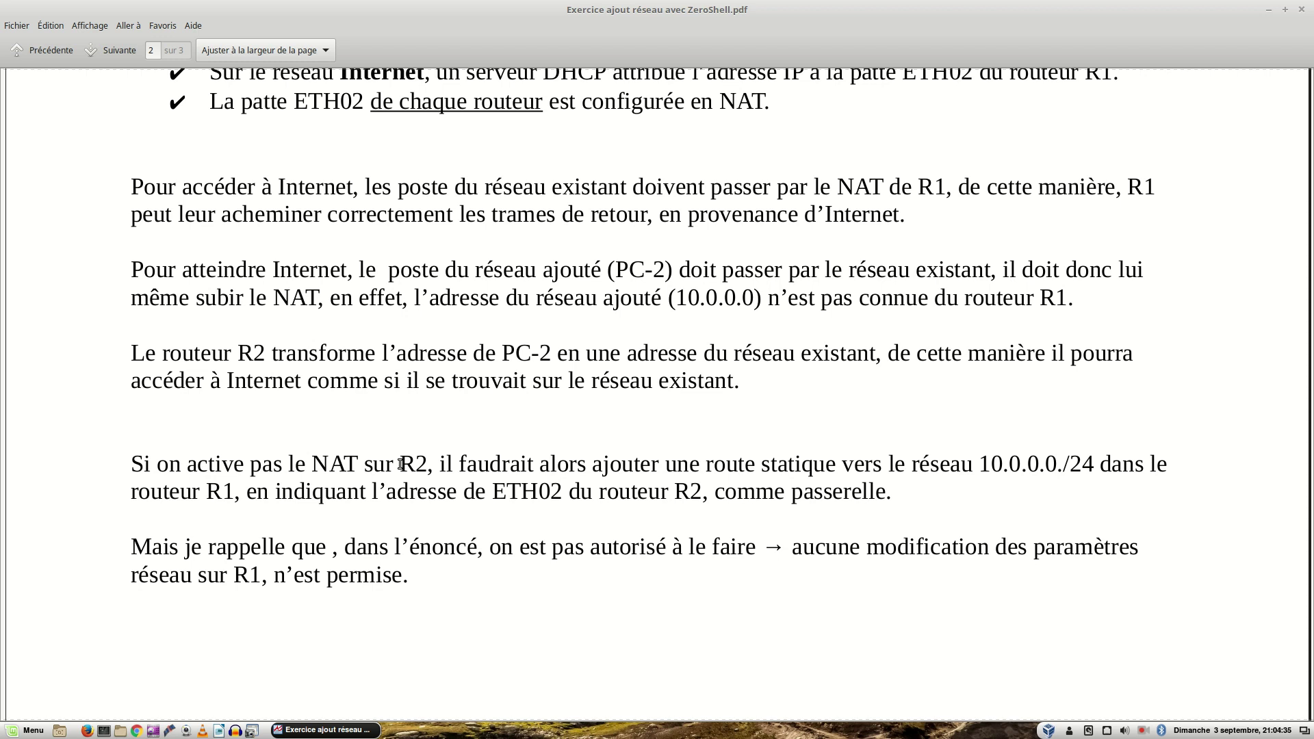
scroll(401, 465, down, 1)
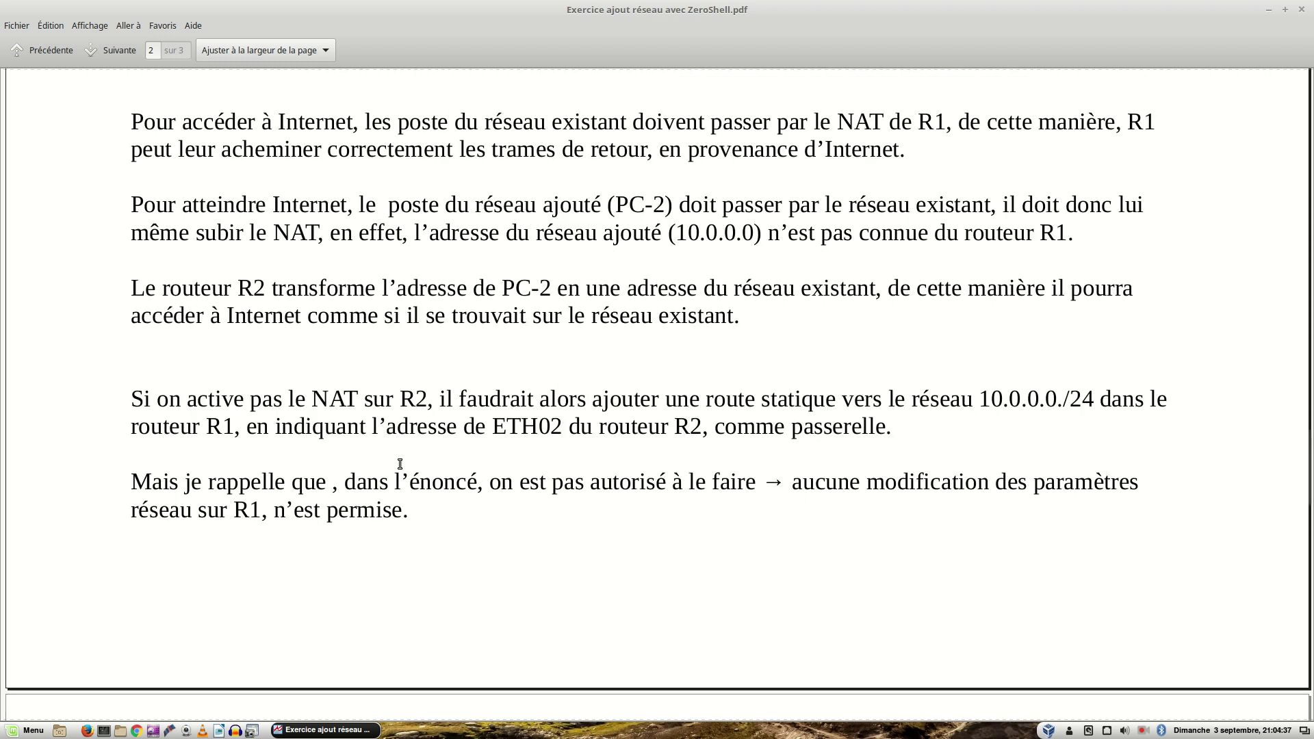
scroll(401, 465, down, 1)
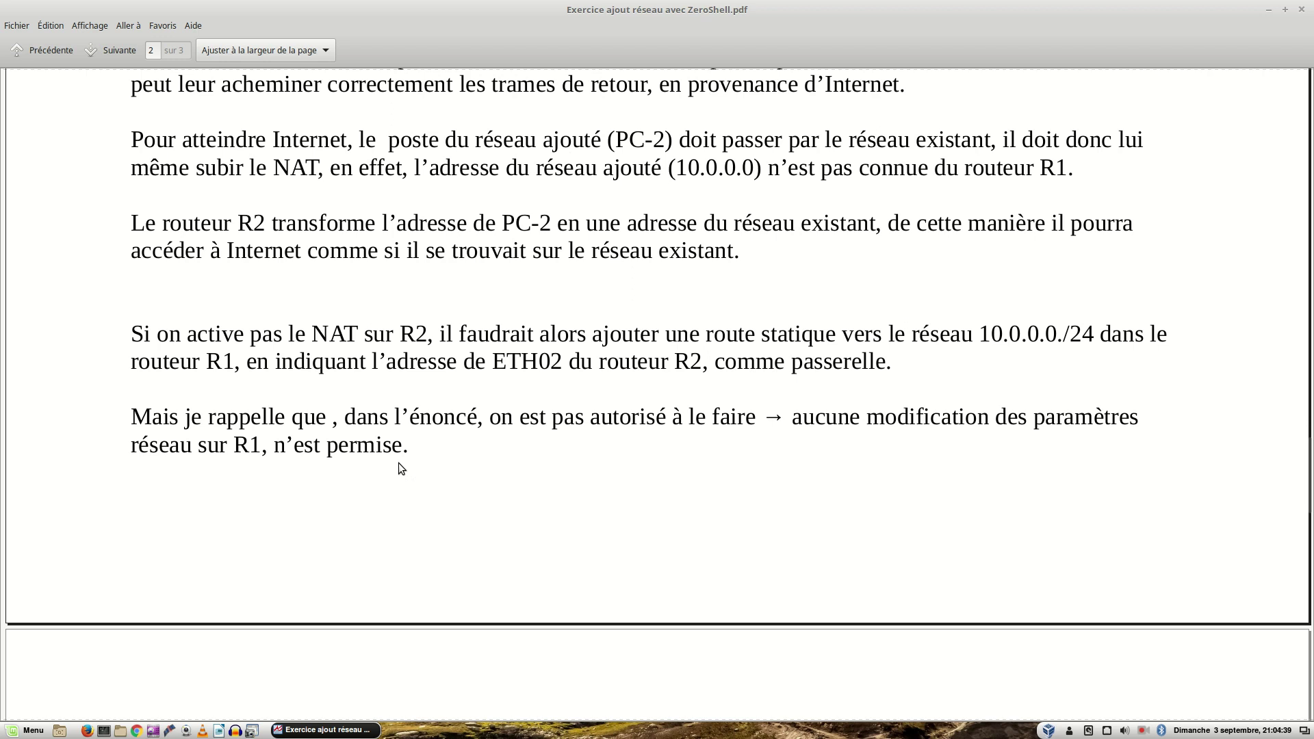
scroll(401, 469, down, 2)
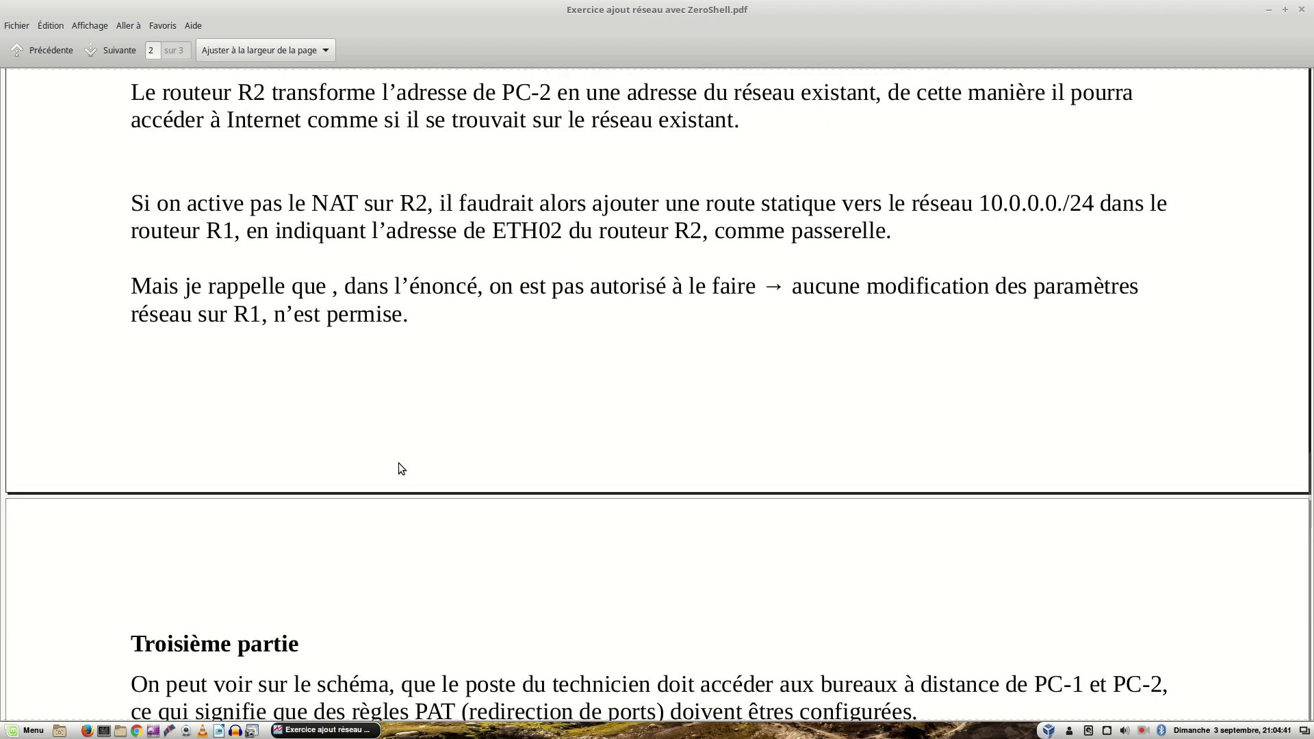
scroll(401, 469, down, 1)
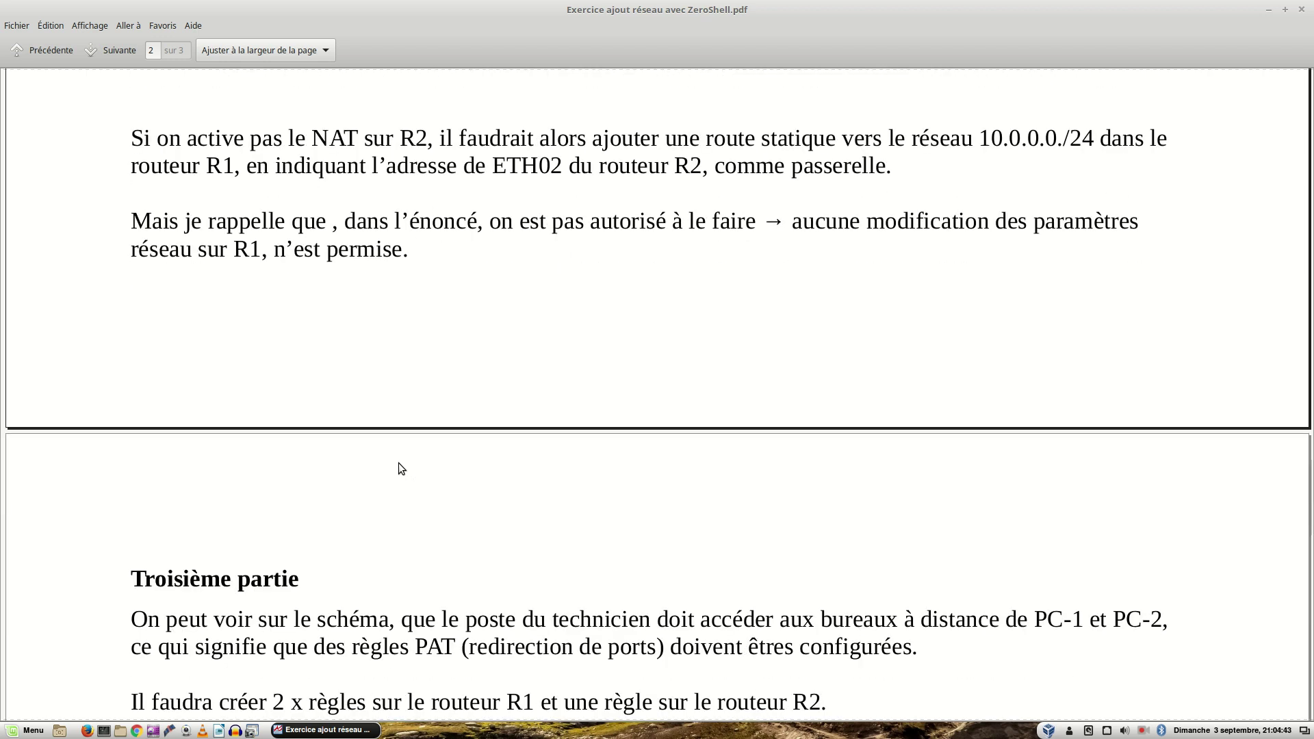